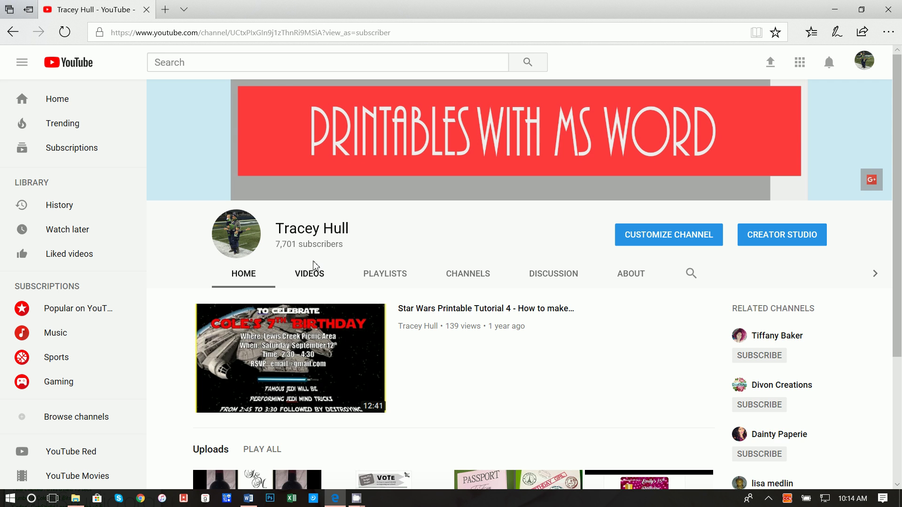
# Show the channel's full Videos list and scroll through the uploads.
pyautogui.click(309, 272)
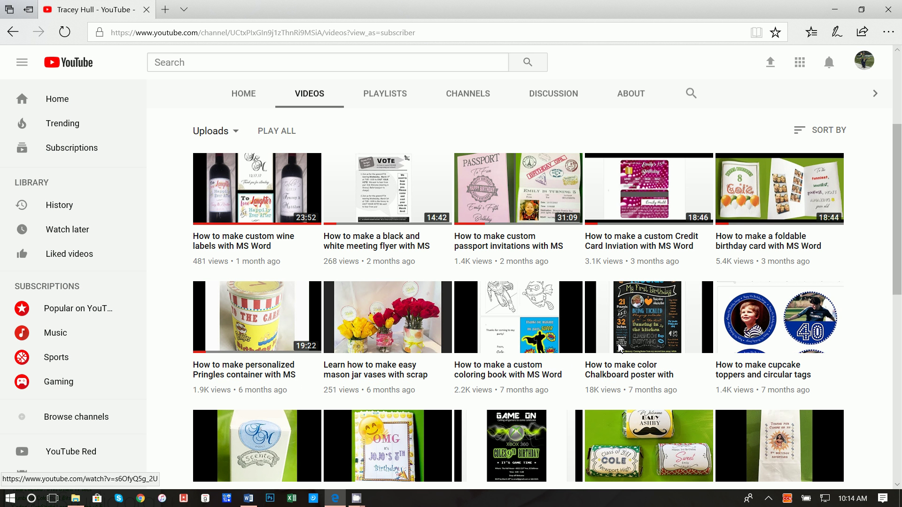
pyautogui.scroll(-3, 626, 341)
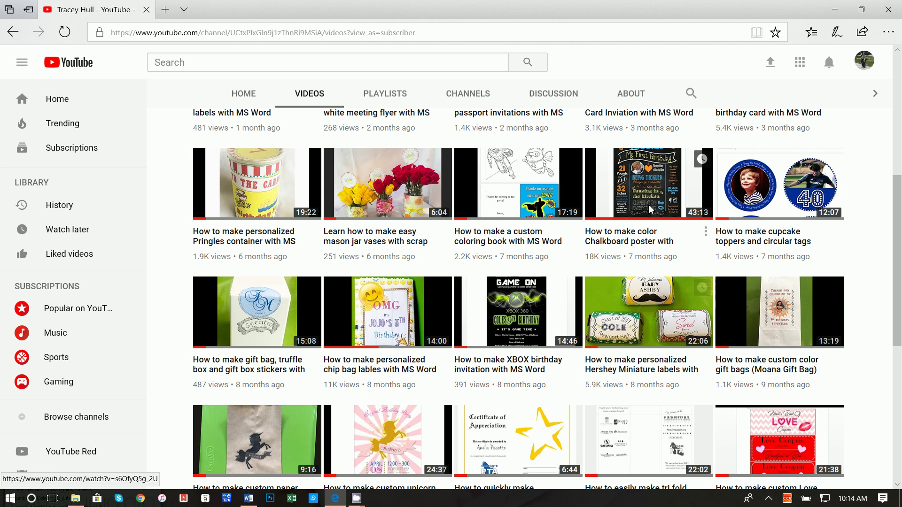
pyautogui.scroll(-3, 638, 205)
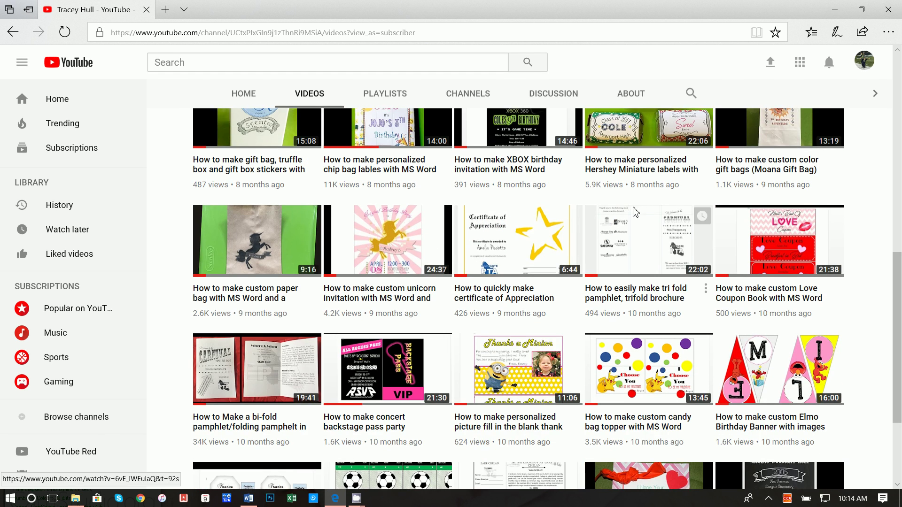
pyautogui.scroll(-4, 620, 238)
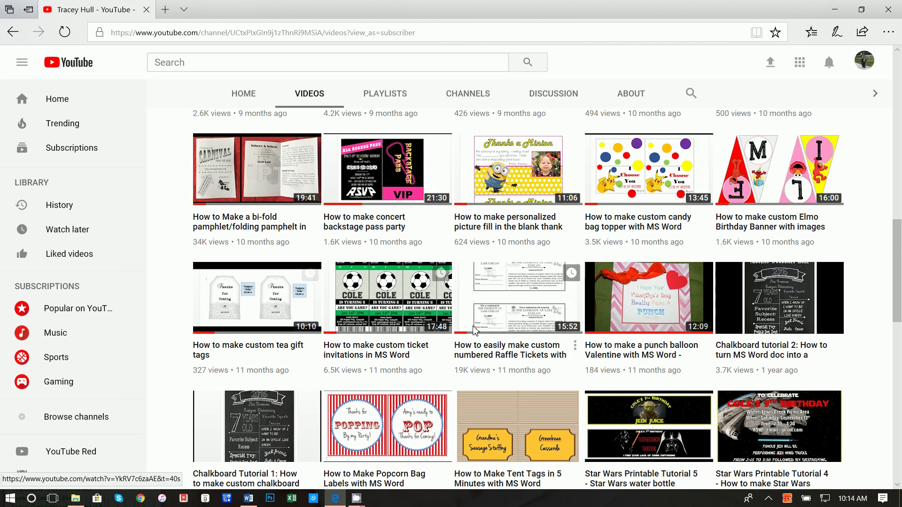
pyautogui.scroll(-3, 375, 216)
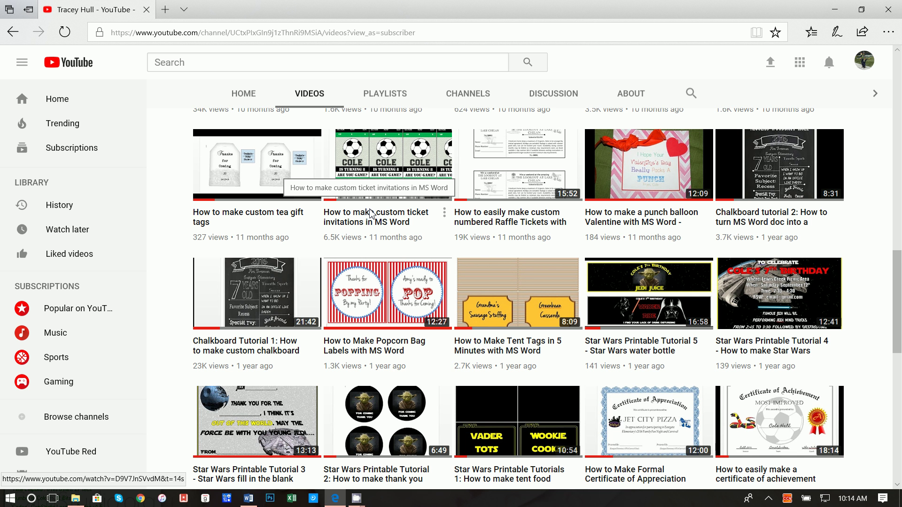
pyautogui.scroll(-7, 371, 214)
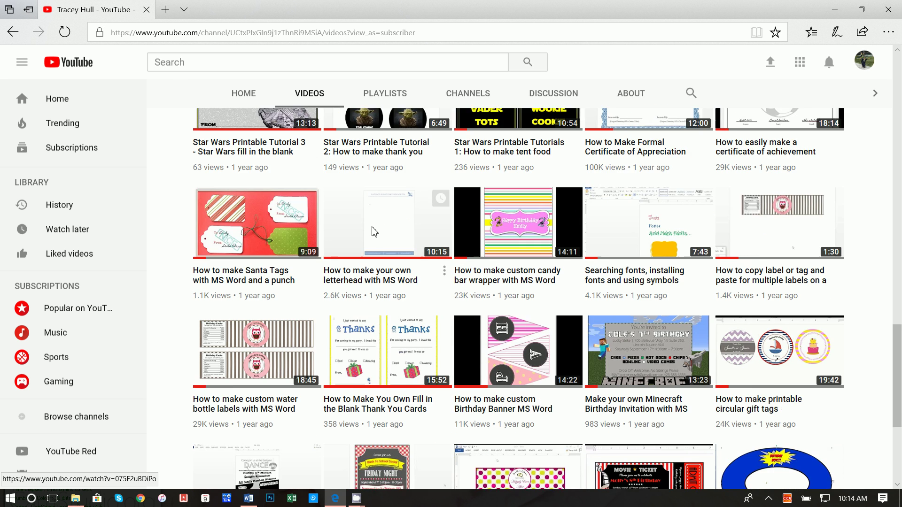
pyautogui.scroll(-3, 569, 351)
pyautogui.scroll(-2, 570, 351)
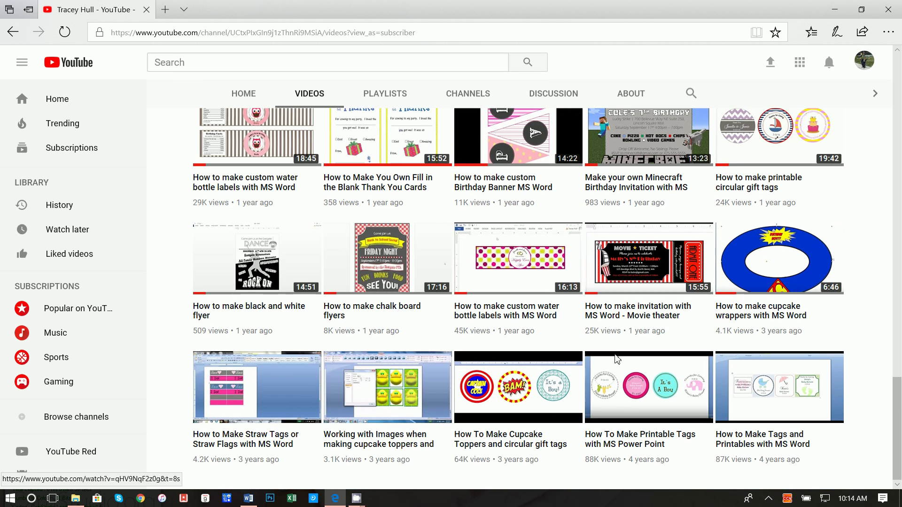
pyautogui.scroll(4, 501, 318)
pyautogui.scroll(-1, 494, 301)
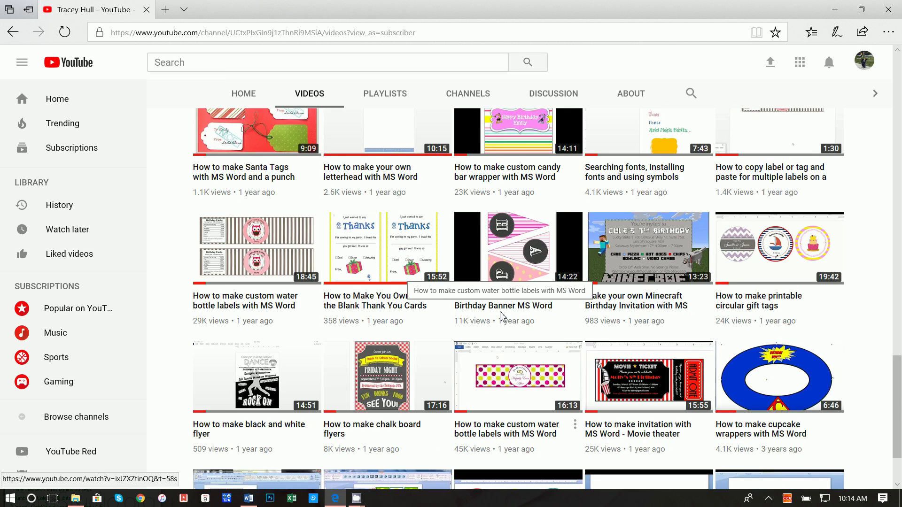
pyautogui.scroll(3, 564, 292)
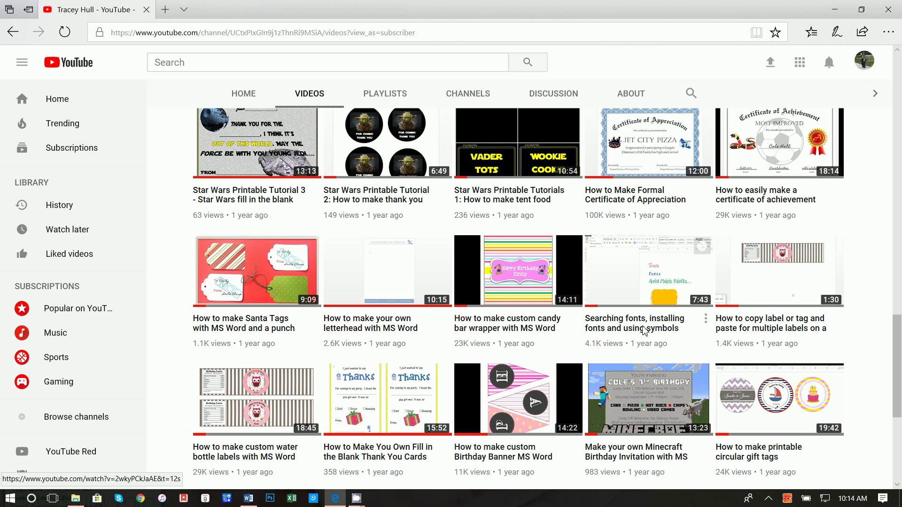
# Return to the top of the list and bring the taylor2 Word document forward.
pyautogui.scroll(10, 646, 348)
pyautogui.scroll(8, 645, 331)
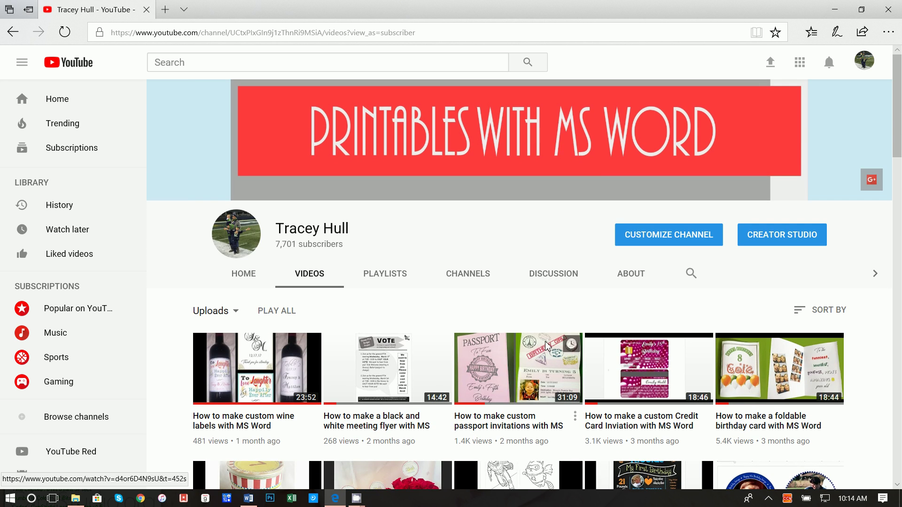
pyautogui.click(248, 498)
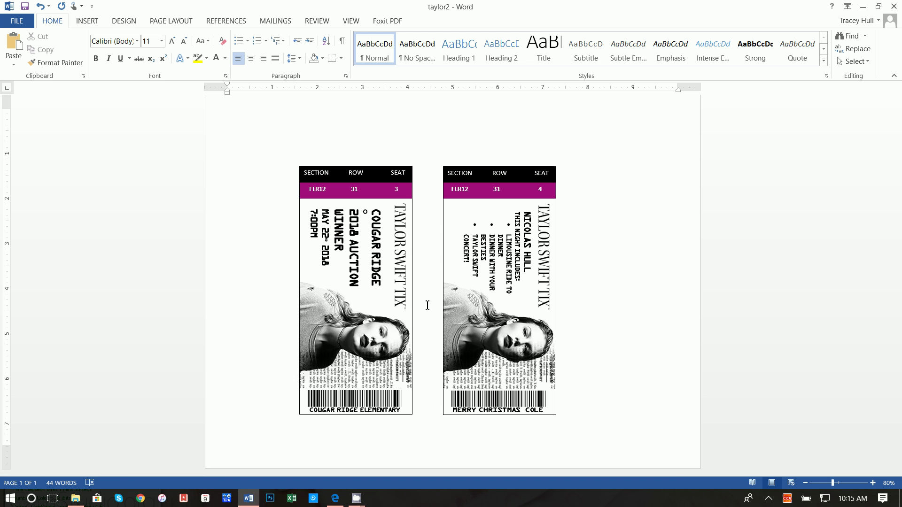
# Go to the File menu from the taylor2 ticket sample.
pyautogui.click(23, 20)
# Create a new blank document and set it to landscape orientation.
pyautogui.click(29, 74)
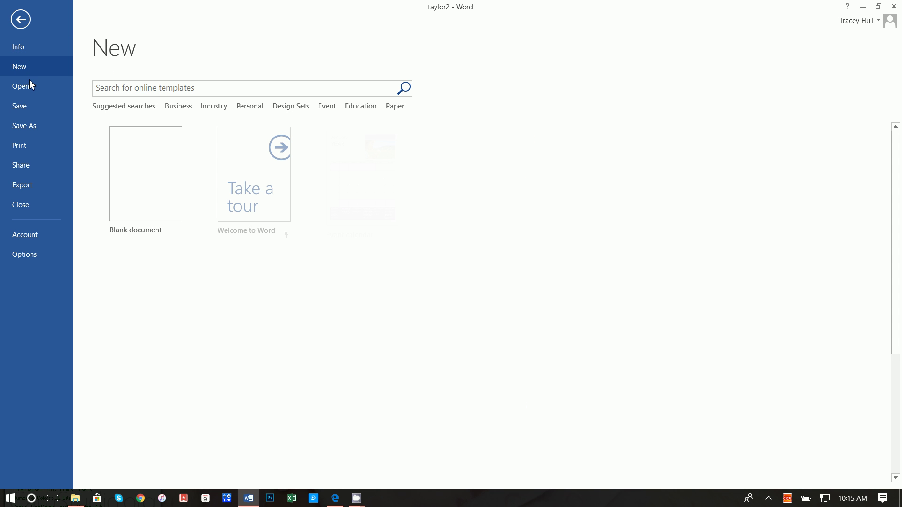
pyautogui.click(129, 181)
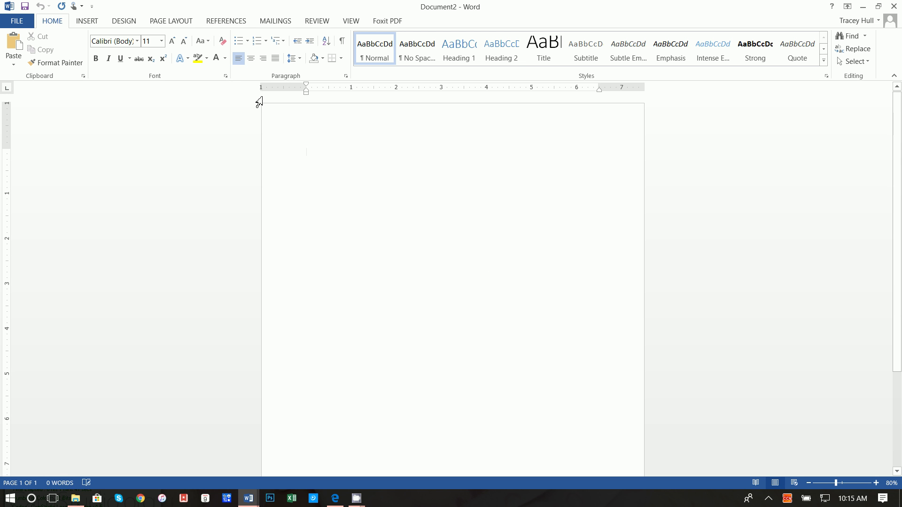
pyautogui.click(181, 22)
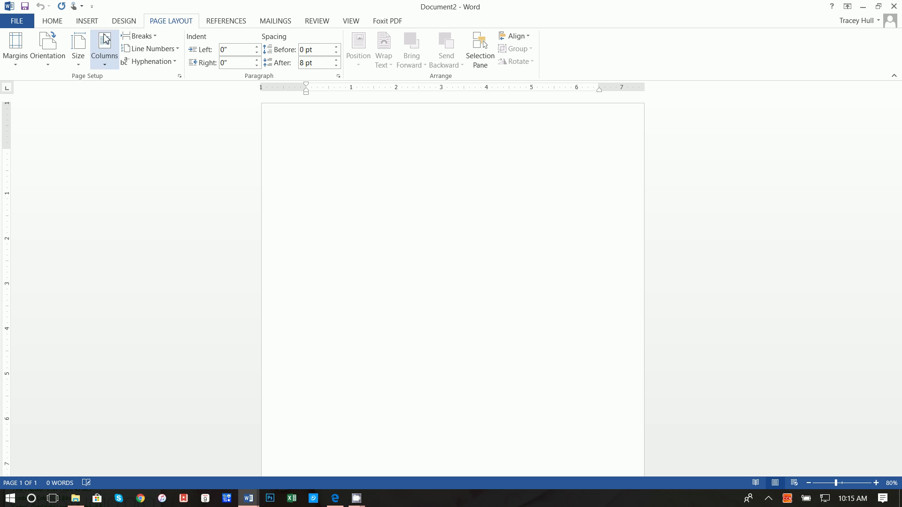
pyautogui.click(47, 51)
pyautogui.click(69, 111)
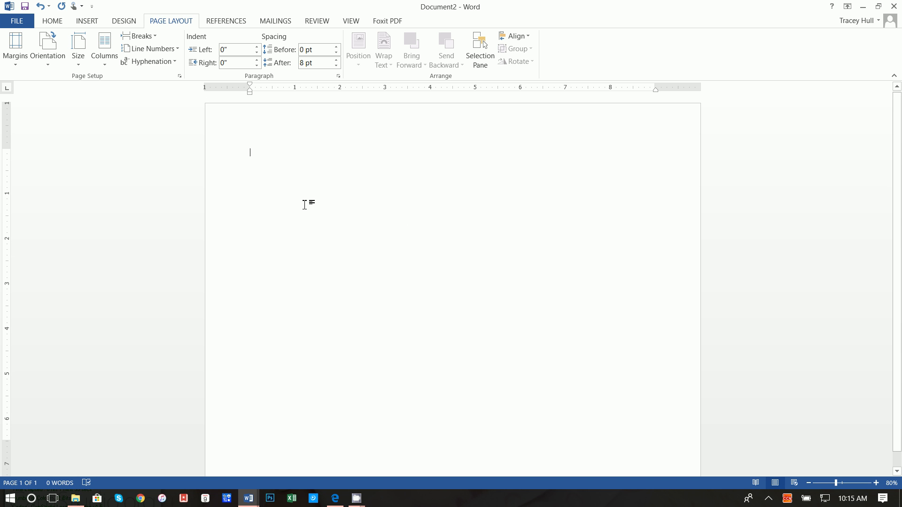
# Apply Narrow 0.5-inch margins to the page.
pyautogui.click(22, 51)
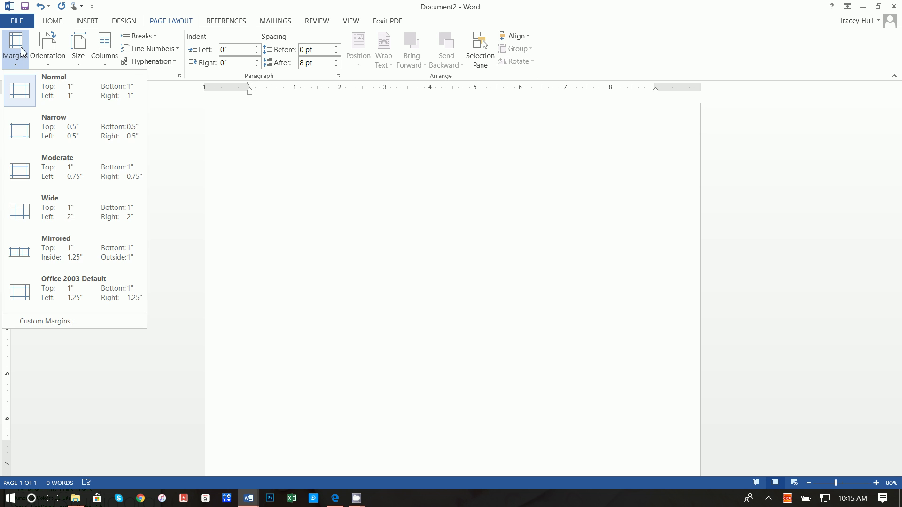
pyautogui.click(49, 136)
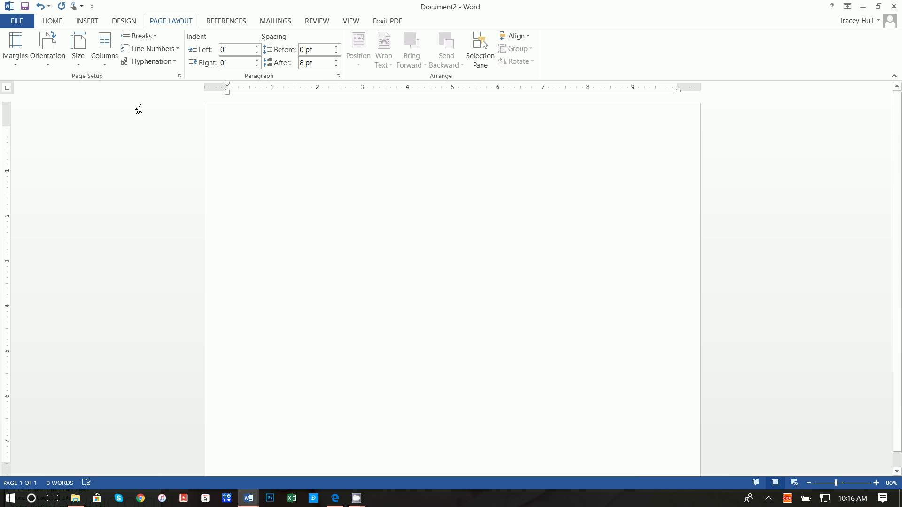
pyautogui.click(92, 24)
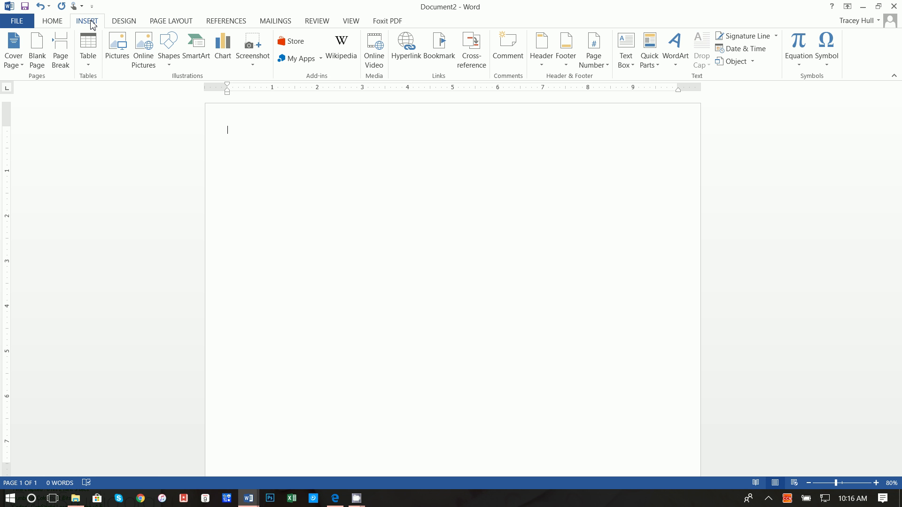
# Draw a rectangle 5.5 inches tall by 2.5 inches wide on the page.
pyautogui.click(169, 63)
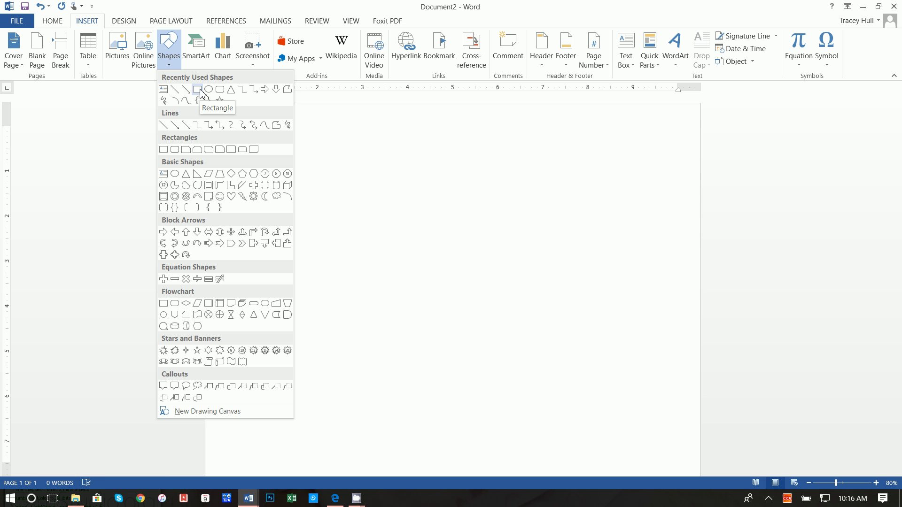
pyautogui.click(197, 90)
pyautogui.click(257, 152)
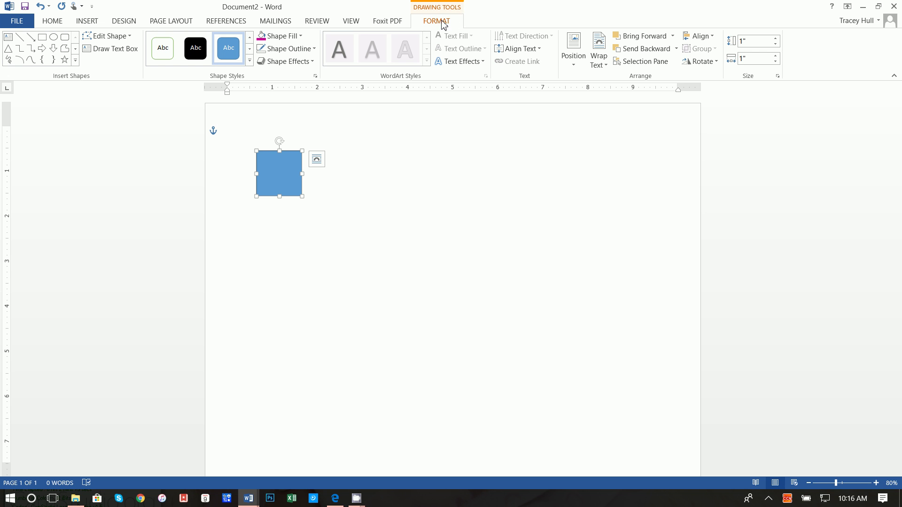
pyautogui.click(756, 45)
pyautogui.write('5.5')
pyautogui.click(749, 60)
pyautogui.write('2.5')
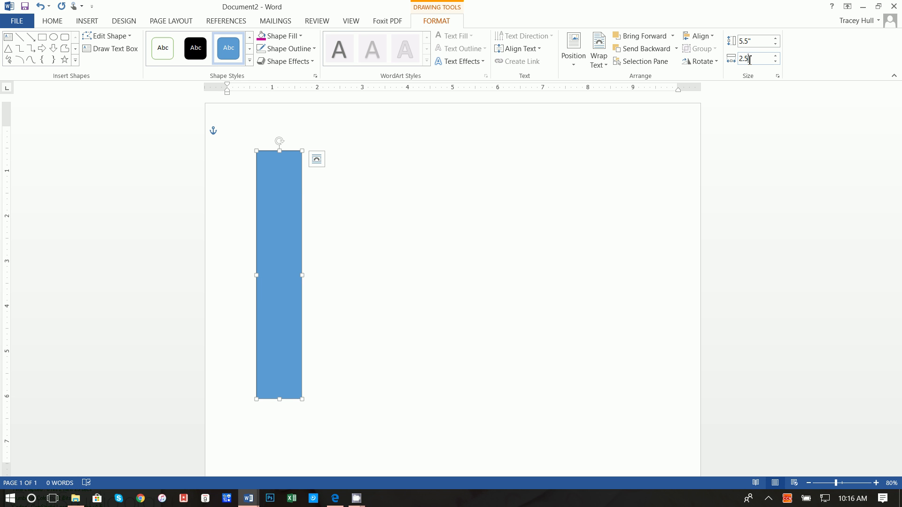
pyautogui.press('Return')
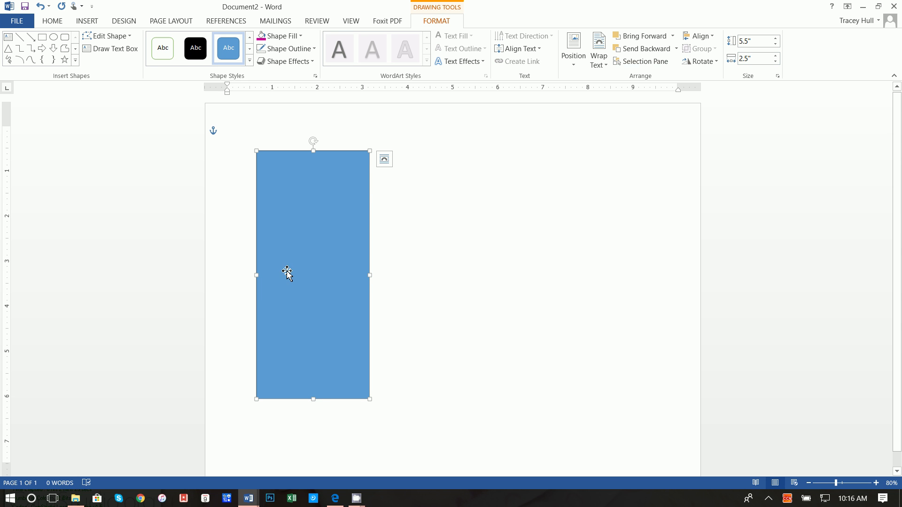
pyautogui.moveTo(287, 272); pyautogui.dragTo(290, 291)
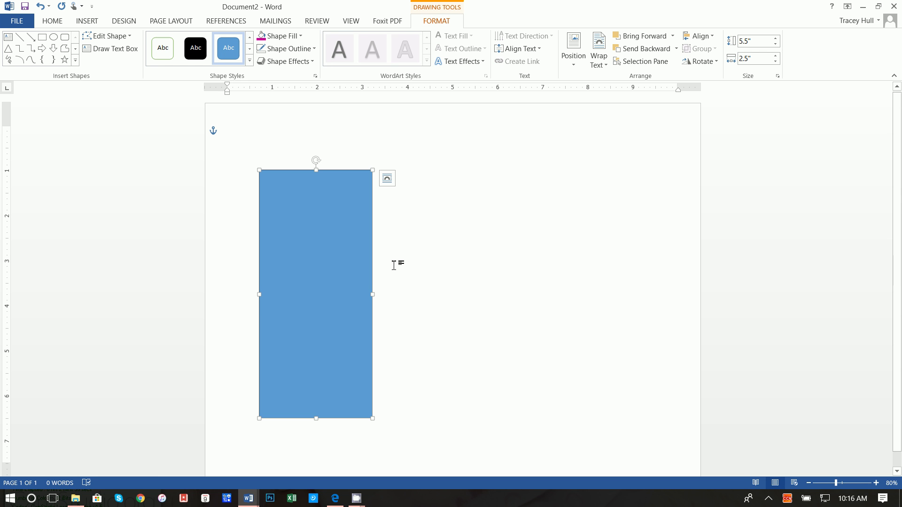
# Give the rectangle no fill and a black outline.
pyautogui.click(289, 37)
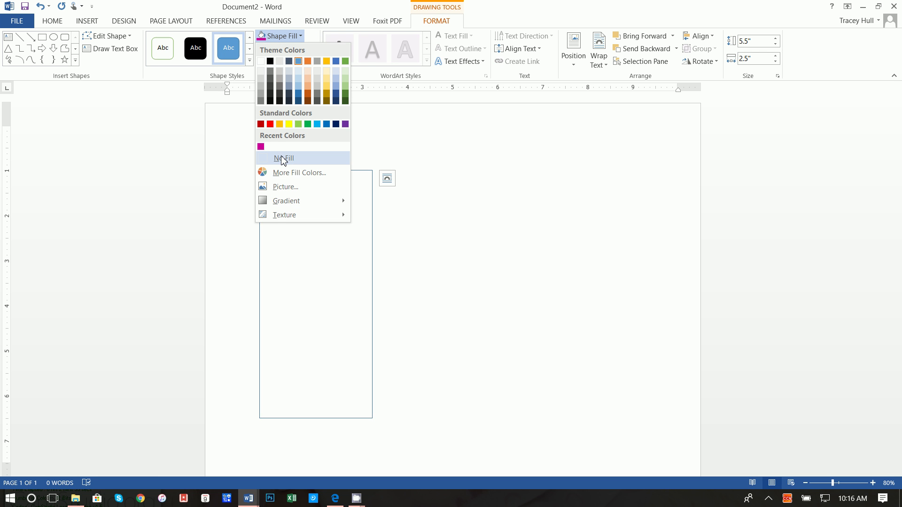
pyautogui.click(284, 158)
pyautogui.click(287, 49)
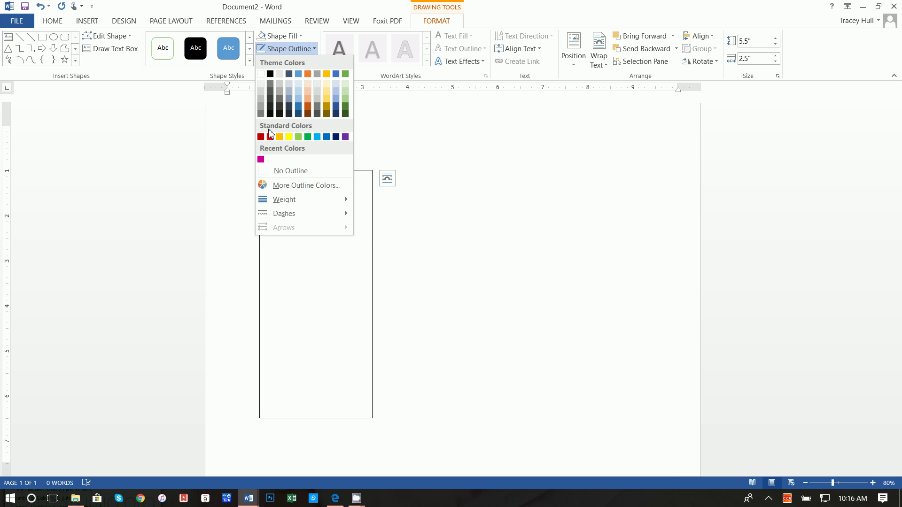
pyautogui.click(271, 74)
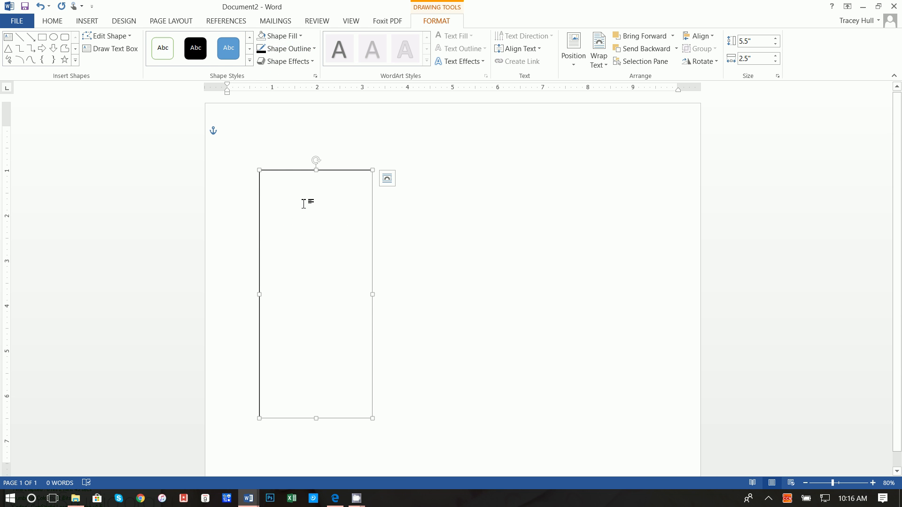
pyautogui.click(323, 348)
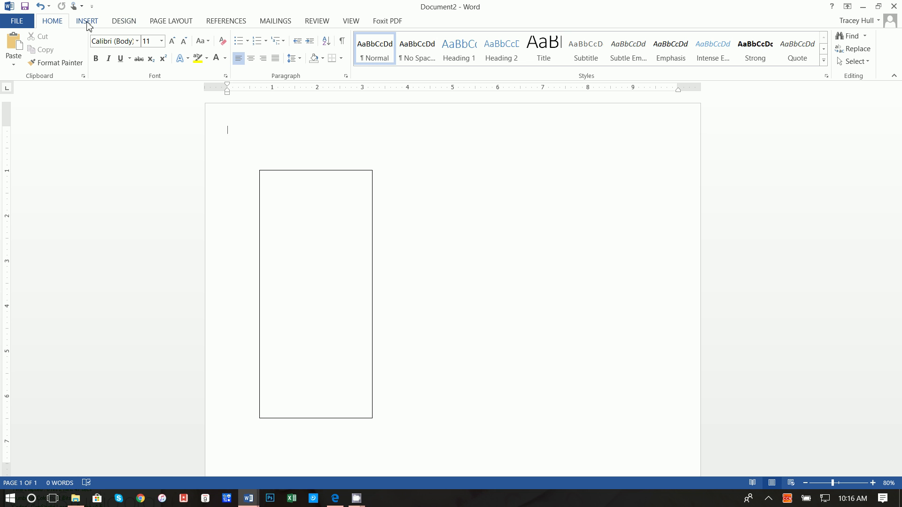
# Glance at the taylor2 sample ticket, then return to Document2.
pyautogui.moveTo(246, 497)
pyautogui.click(183, 446)
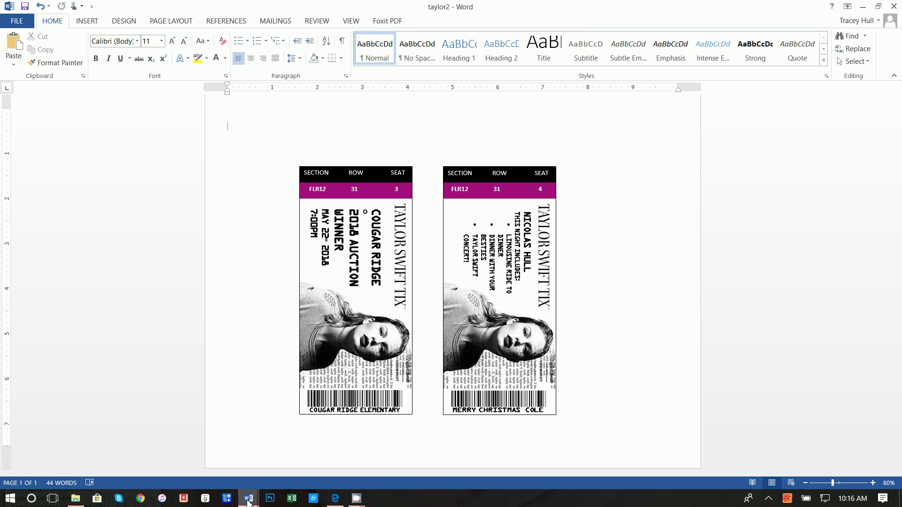
pyautogui.moveTo(248, 497)
pyautogui.click(294, 460)
# Insert a new rectangle sized 0.35 by 2.49 inches.
pyautogui.click(94, 20)
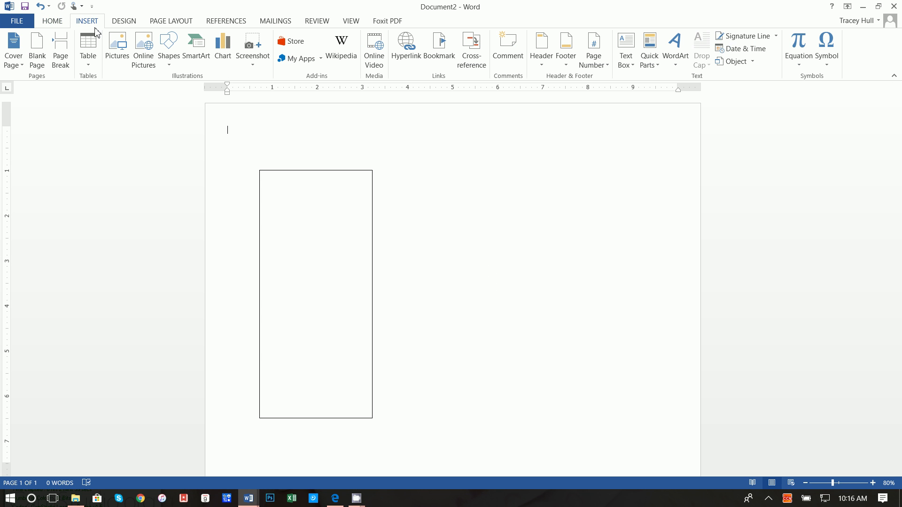
pyautogui.click(176, 60)
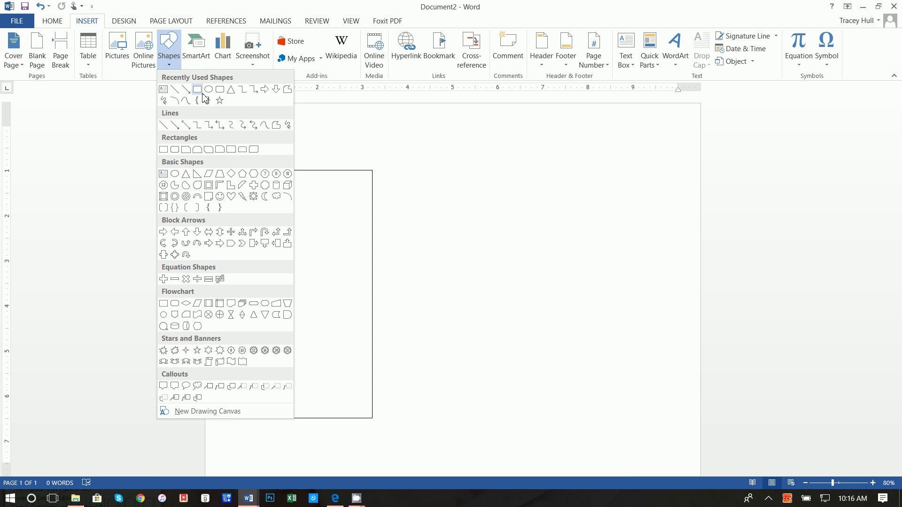
pyautogui.click(197, 89)
pyautogui.click(394, 178)
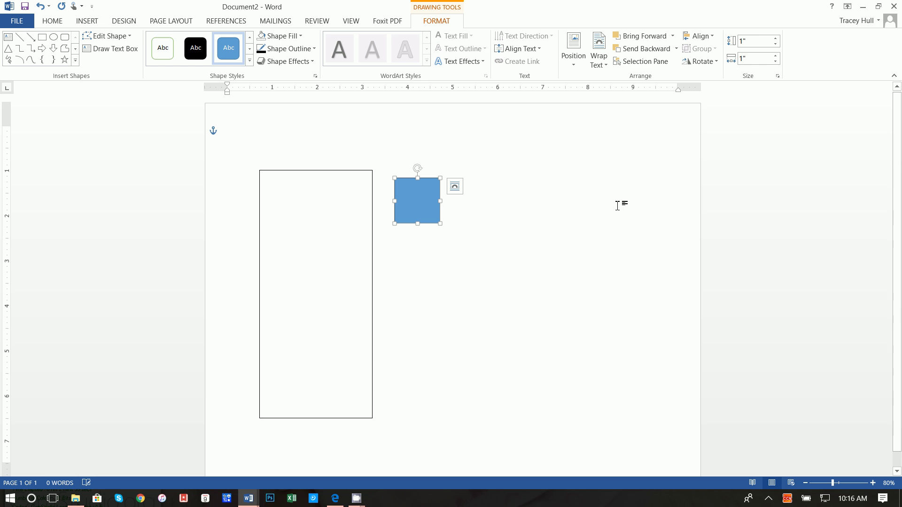
pyautogui.click(757, 40)
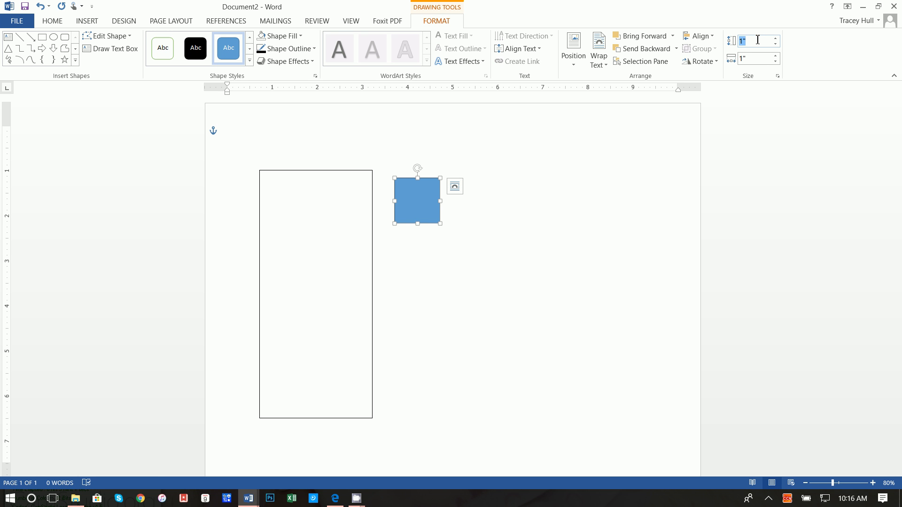
pyautogui.write('.35')
pyautogui.click(748, 59)
pyautogui.write('2.')
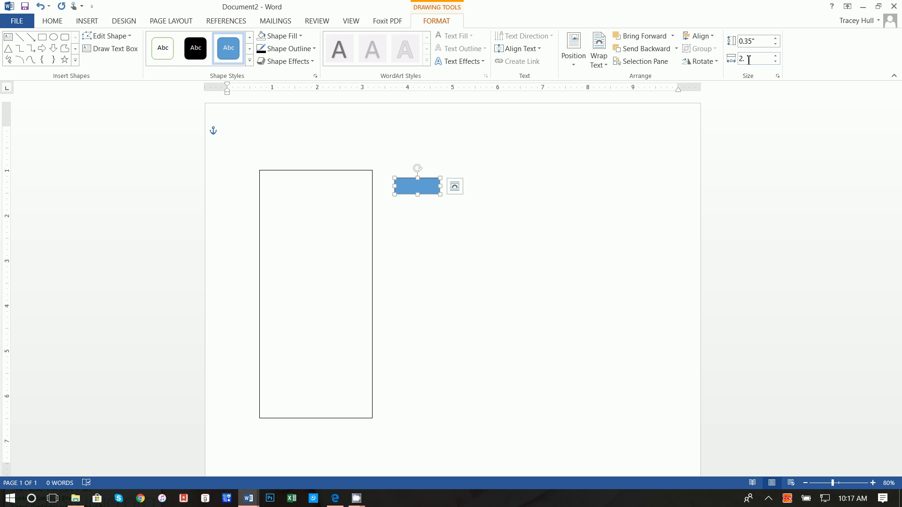
pyautogui.press('BackSpace')
pyautogui.press('BackSpace')
pyautogui.write('4')
pyautogui.press('BackSpace')
pyautogui.write('.49')
pyautogui.press('Return')
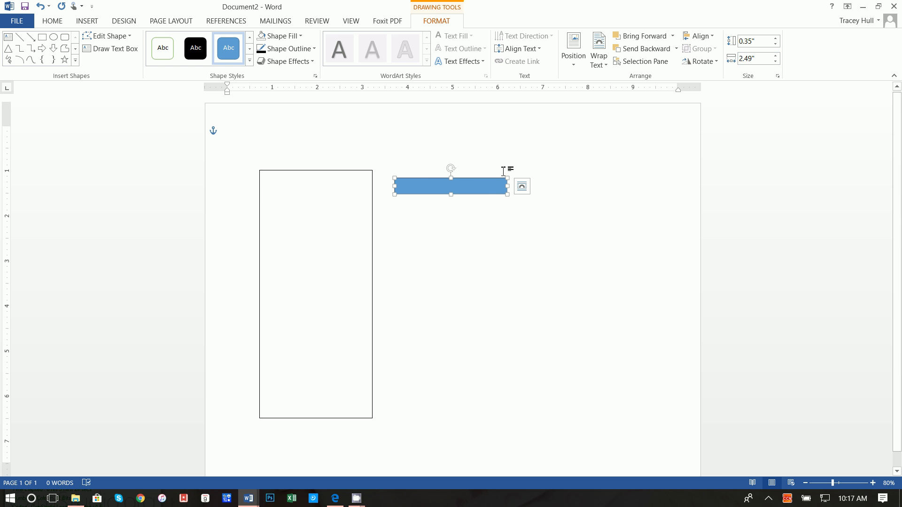
# Move the bar to the top of the tall rectangle and make it solid black.
pyautogui.moveTo(492, 186); pyautogui.dragTo(358, 179)
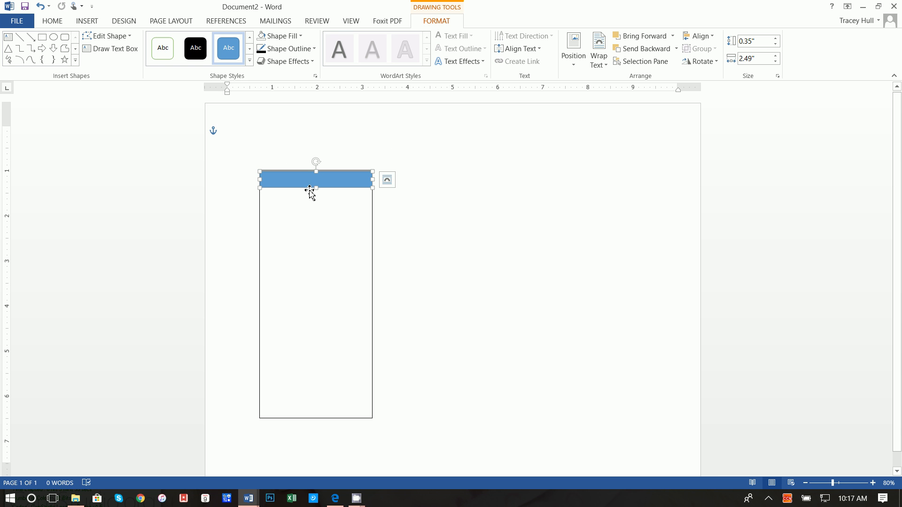
pyautogui.press('Up')
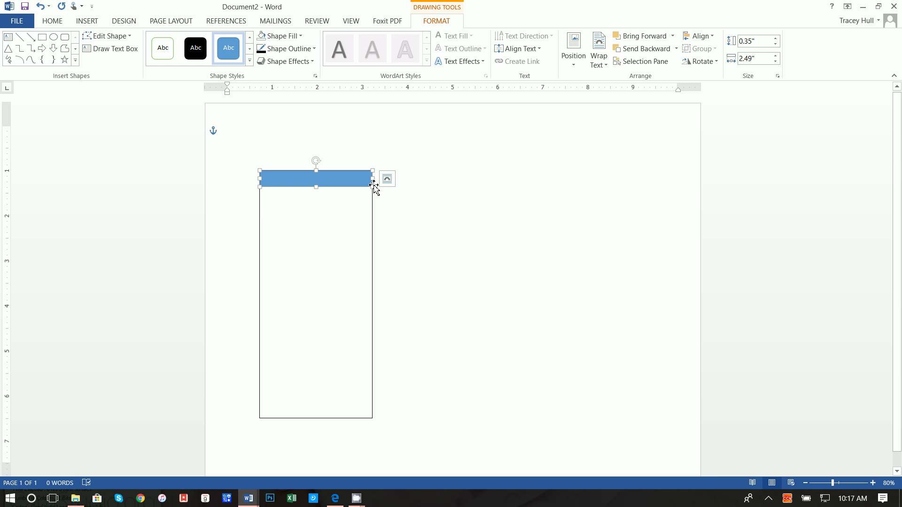
pyautogui.click(283, 37)
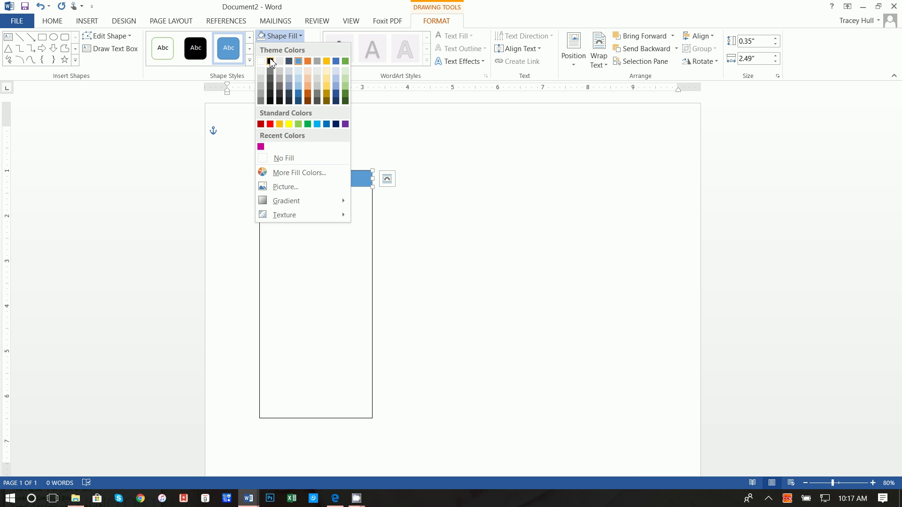
pyautogui.click(270, 61)
pyautogui.click(278, 49)
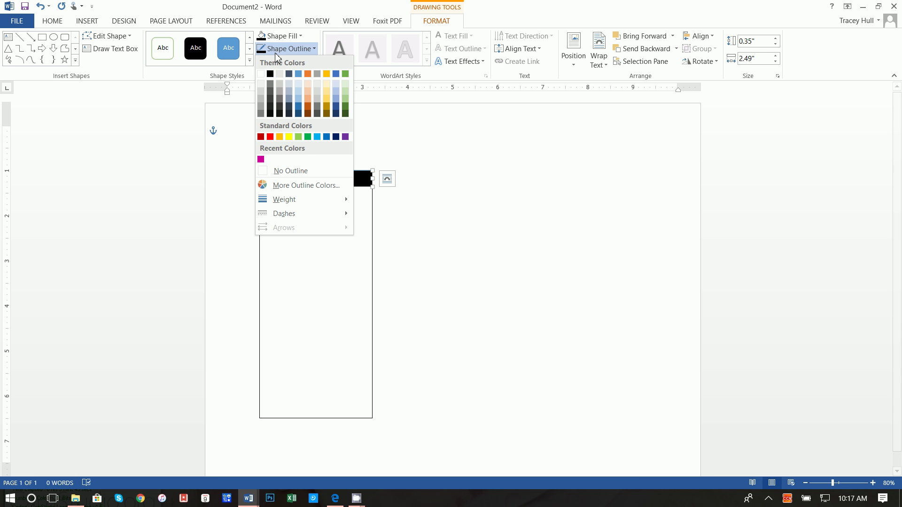
pyautogui.click(268, 74)
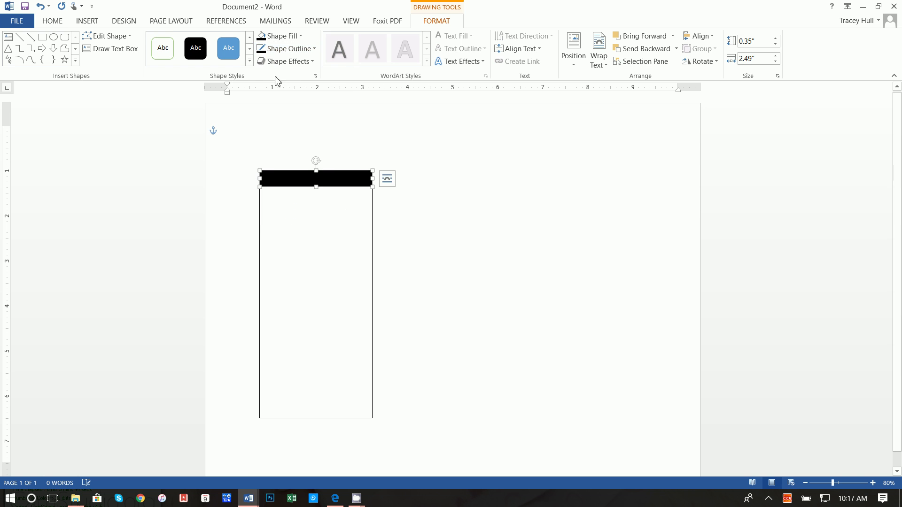
pyautogui.click(429, 156)
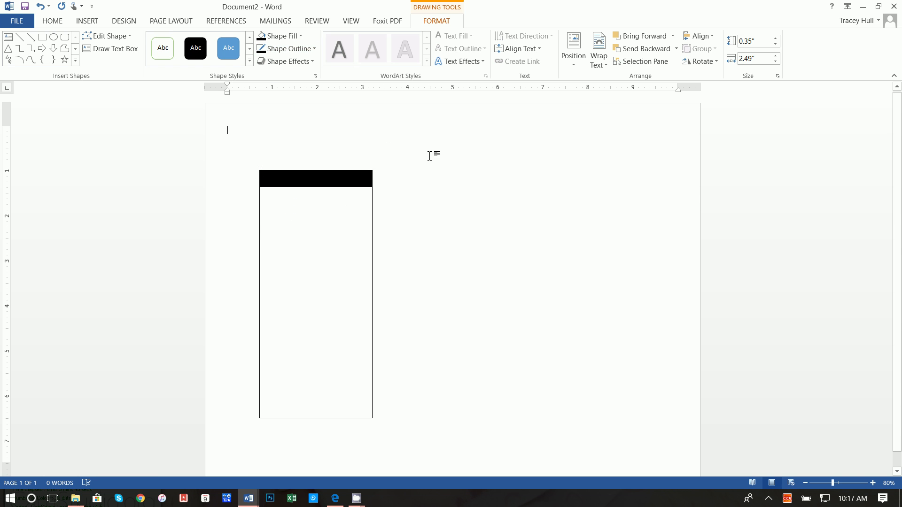
pyautogui.click(87, 24)
# Draw a text box over the top bar with black fill and no outline.
pyautogui.click(625, 56)
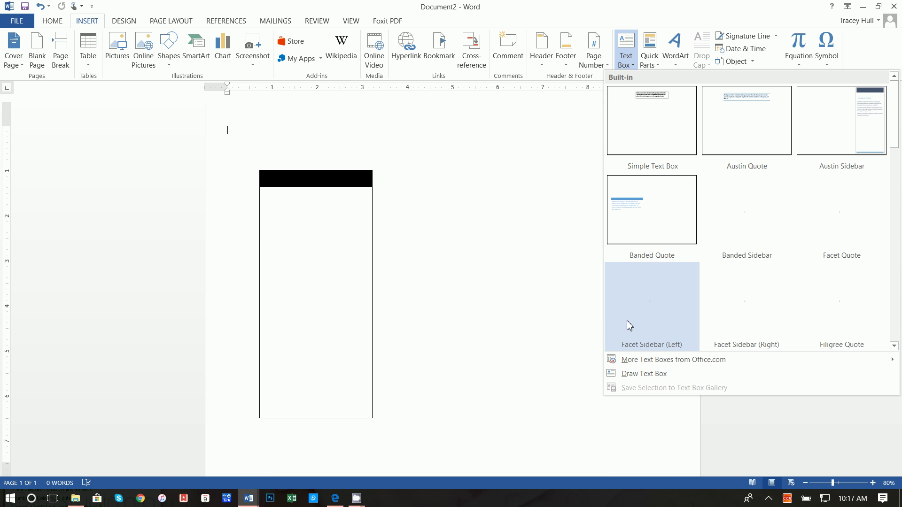
pyautogui.click(631, 374)
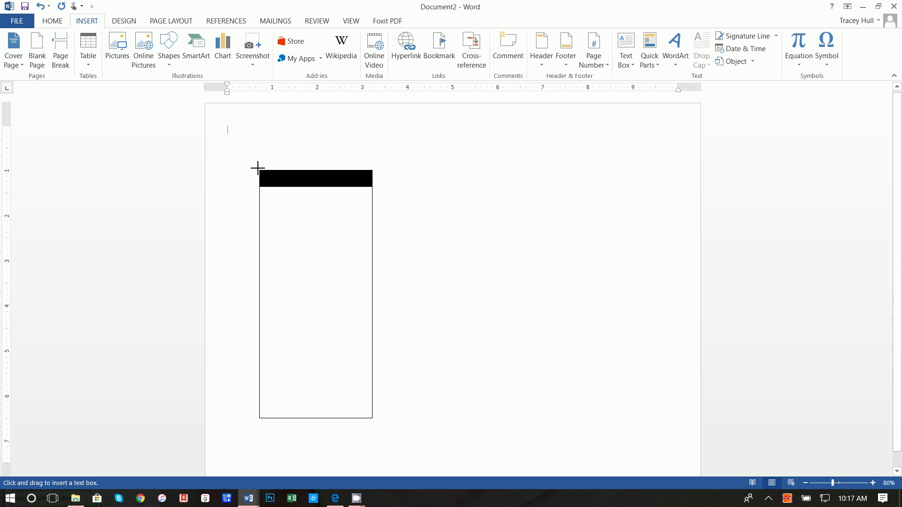
pyautogui.moveTo(259, 187); pyautogui.dragTo(369, 194)
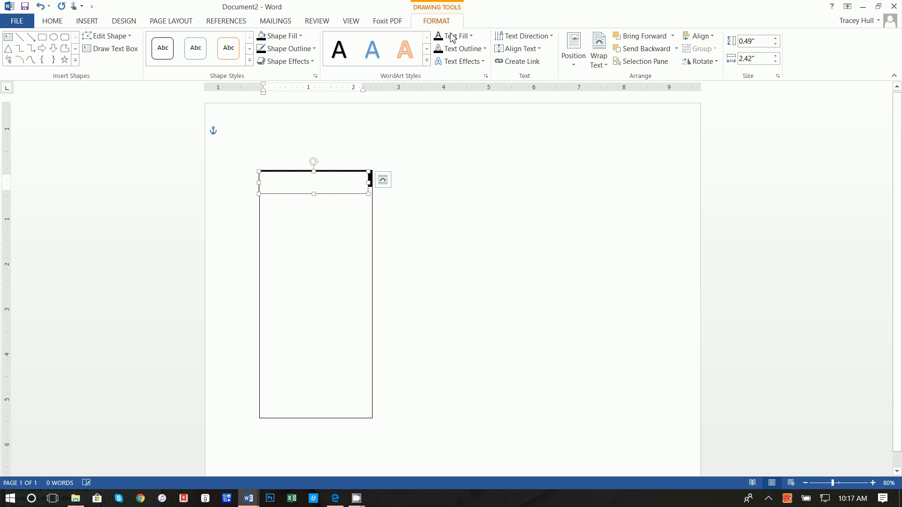
pyautogui.click(301, 36)
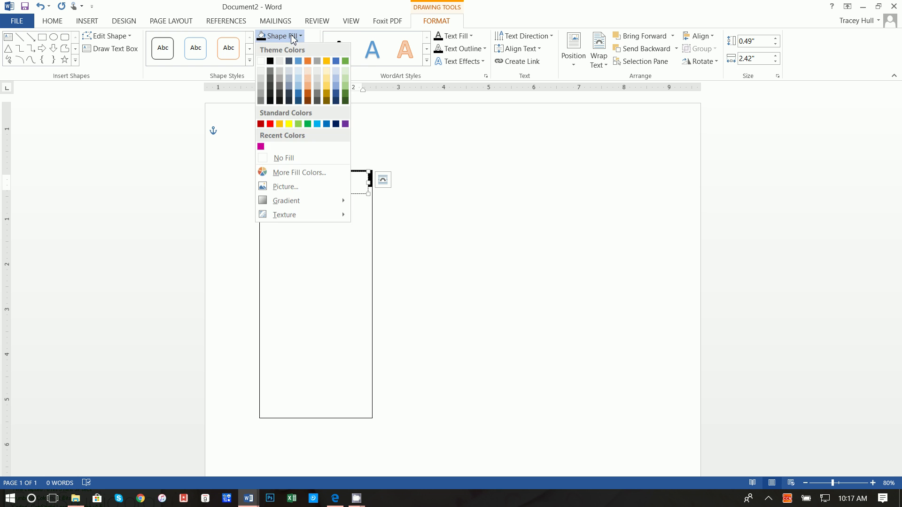
pyautogui.click(259, 144)
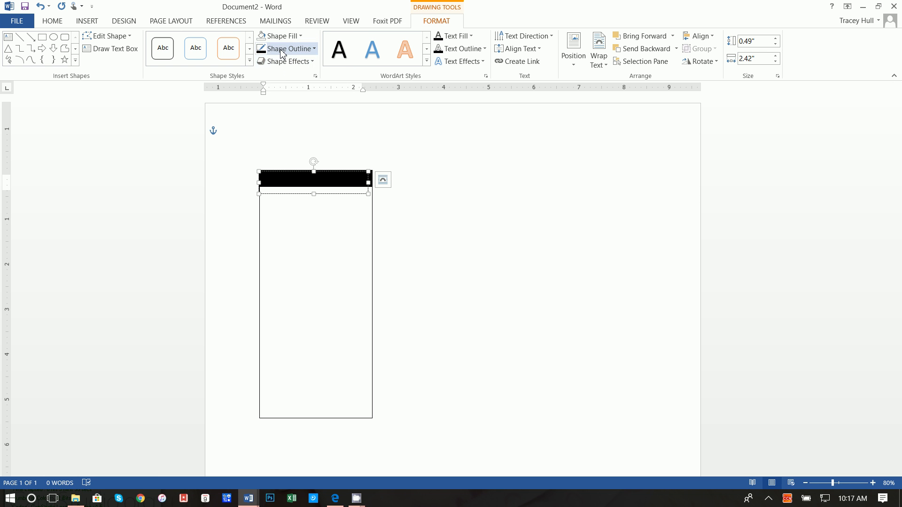
pyautogui.click(288, 49)
pyautogui.click(285, 172)
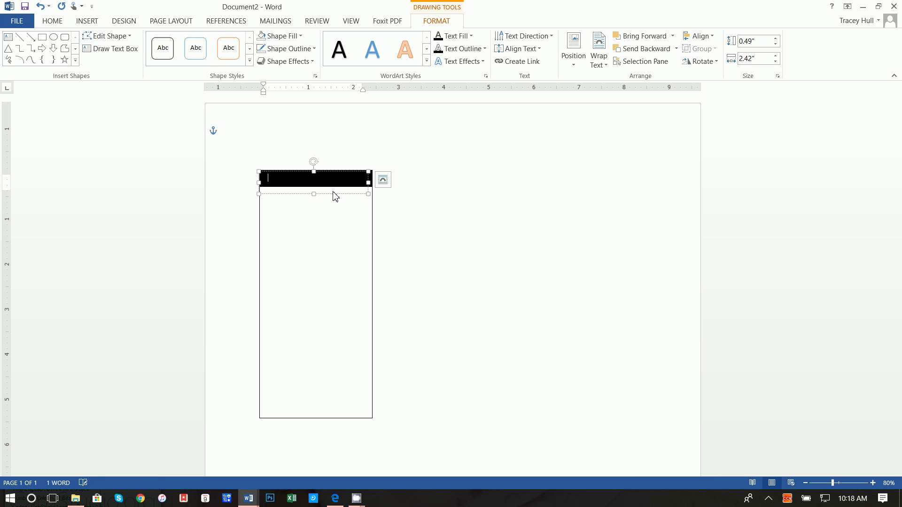
# Type SECTION ROW SEAT in white, centred, and nudge the box into place.
pyautogui.click(53, 21)
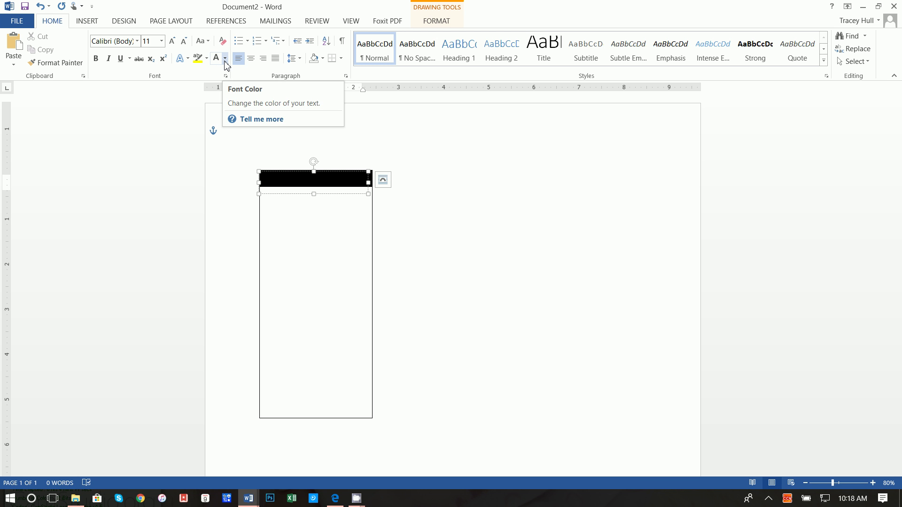
pyautogui.write('SECTION')
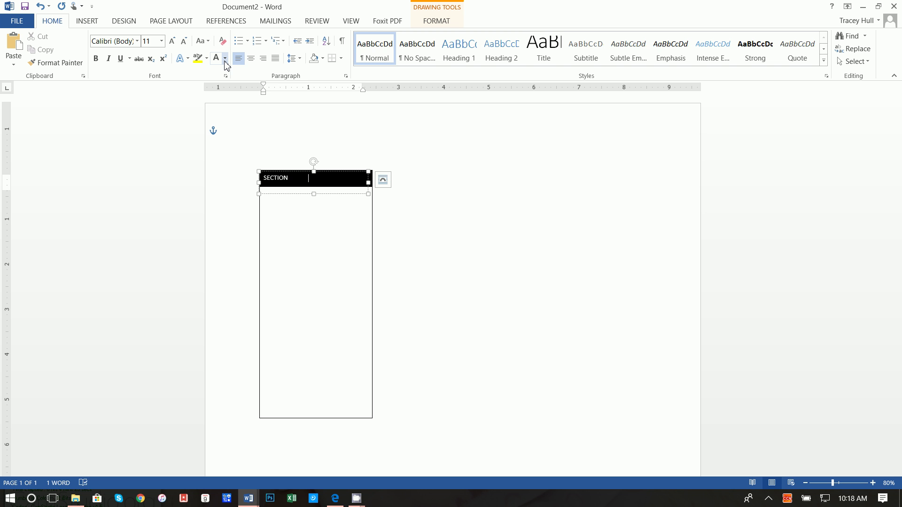
pyautogui.press('BackSpace')
pyautogui.press('BackSpace')
pyautogui.click(251, 58)
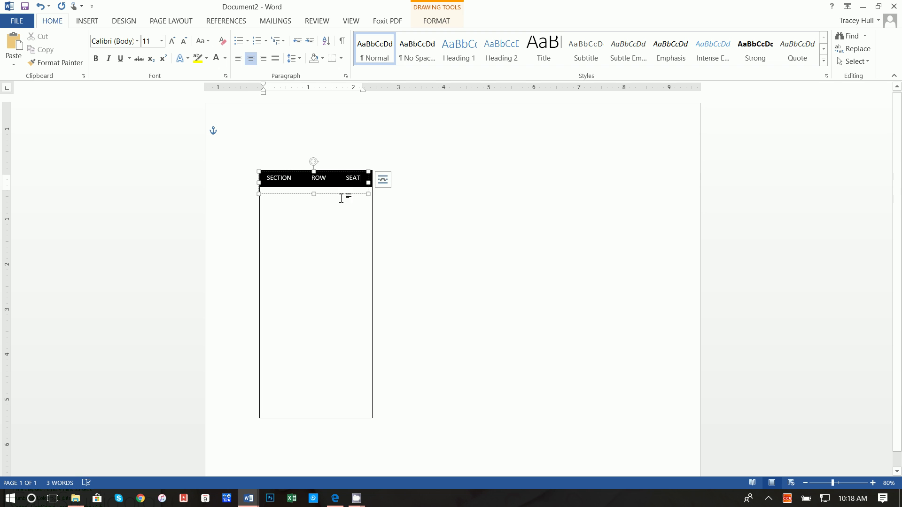
pyautogui.moveTo(343, 194); pyautogui.dragTo(344, 195)
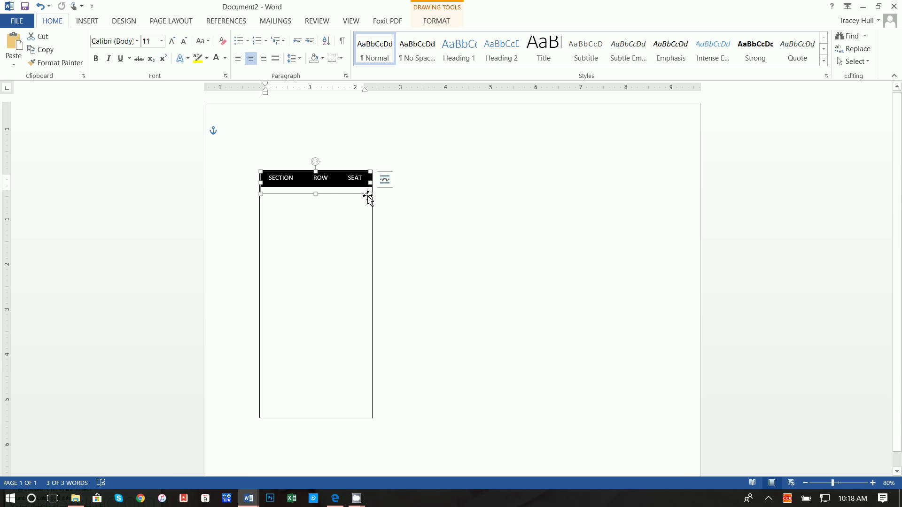
pyautogui.click(338, 180)
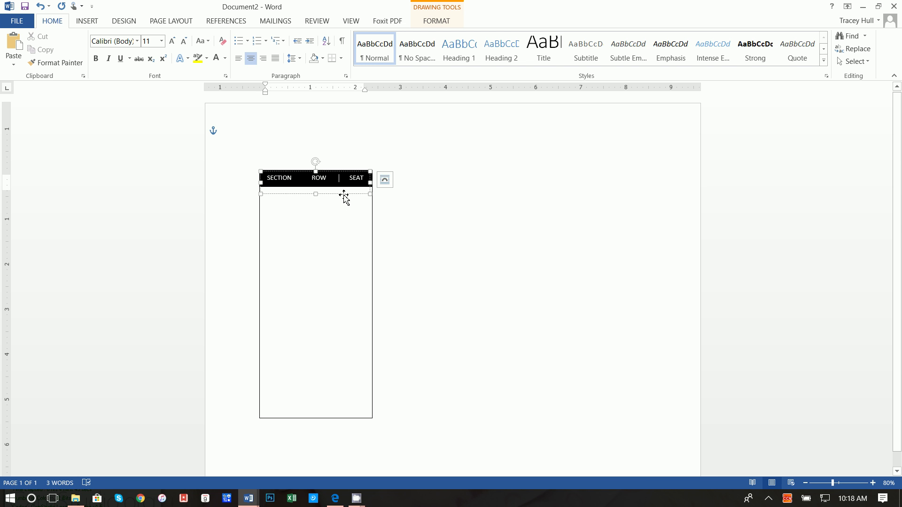
pyautogui.click(355, 174)
pyautogui.click(354, 174)
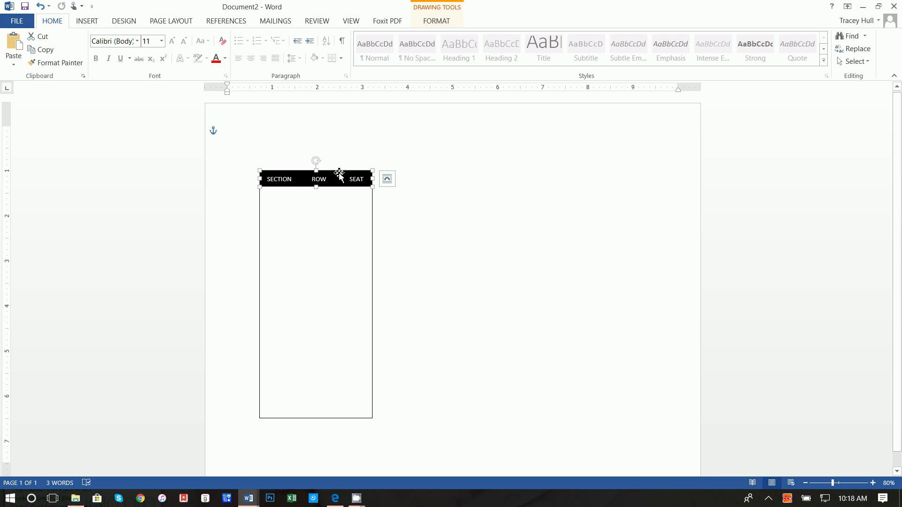
# Duplicate the black header bar and place the copy just below it.
pyautogui.rightClick(339, 174)
pyautogui.click(431, 200)
pyautogui.rightClick(430, 203)
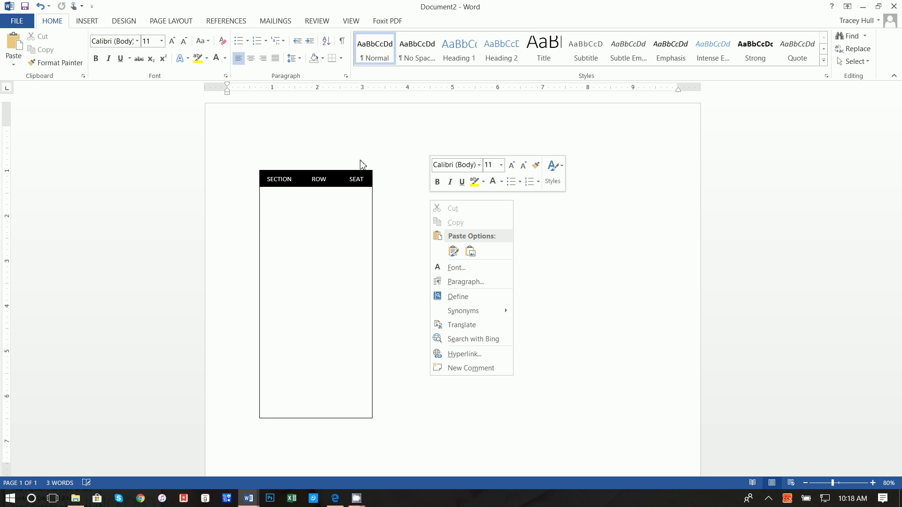
pyautogui.click(453, 251)
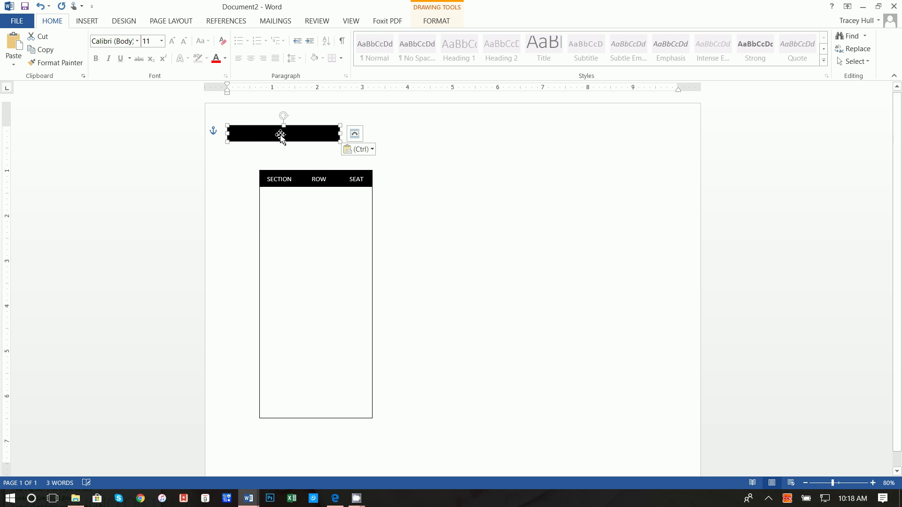
pyautogui.moveTo(278, 137); pyautogui.dragTo(308, 203)
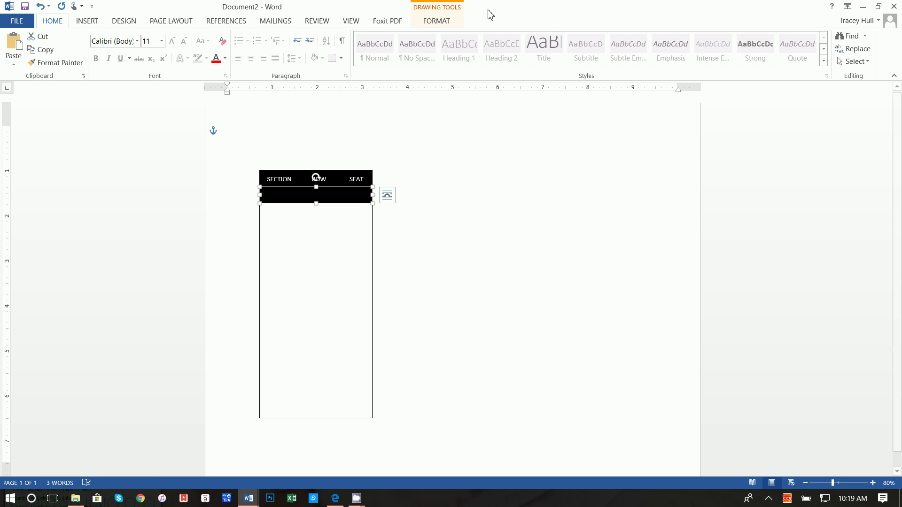
# Fill the copied bar with magenta and remove its outline.
pyautogui.click(433, 23)
pyautogui.click(306, 37)
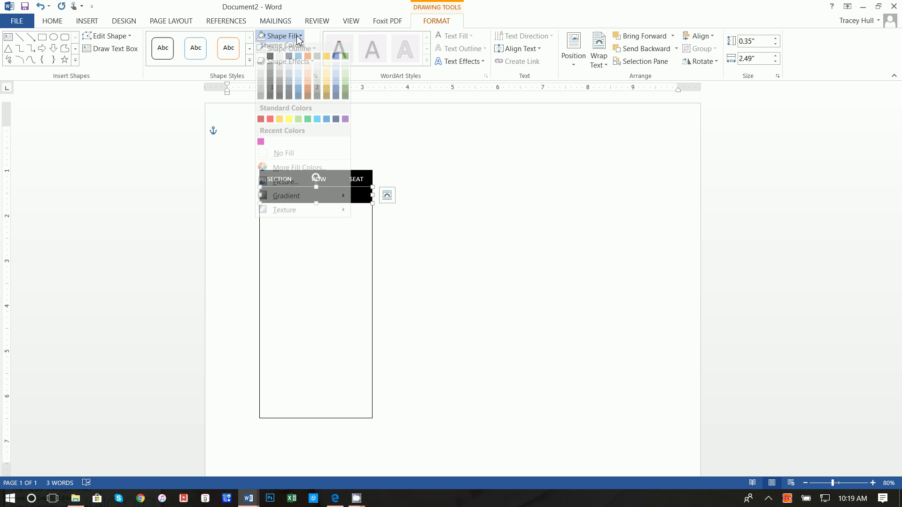
pyautogui.click(280, 170)
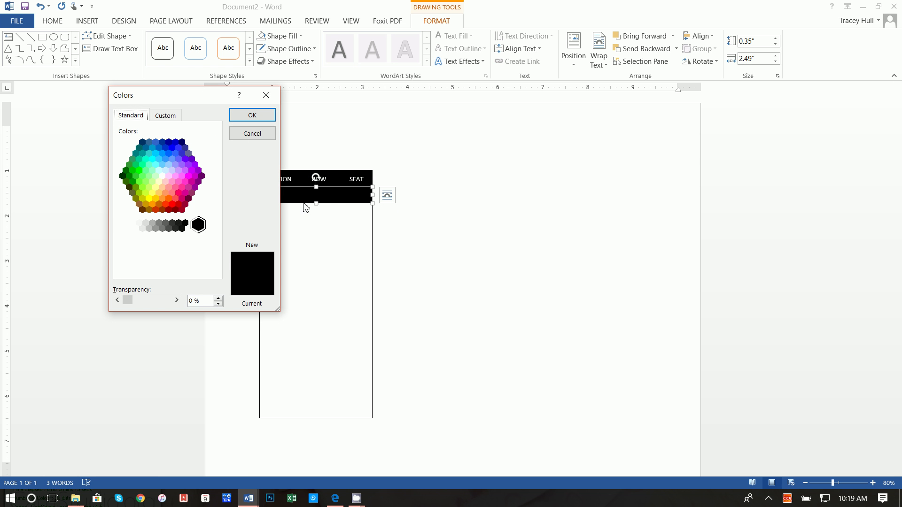
pyautogui.click(191, 182)
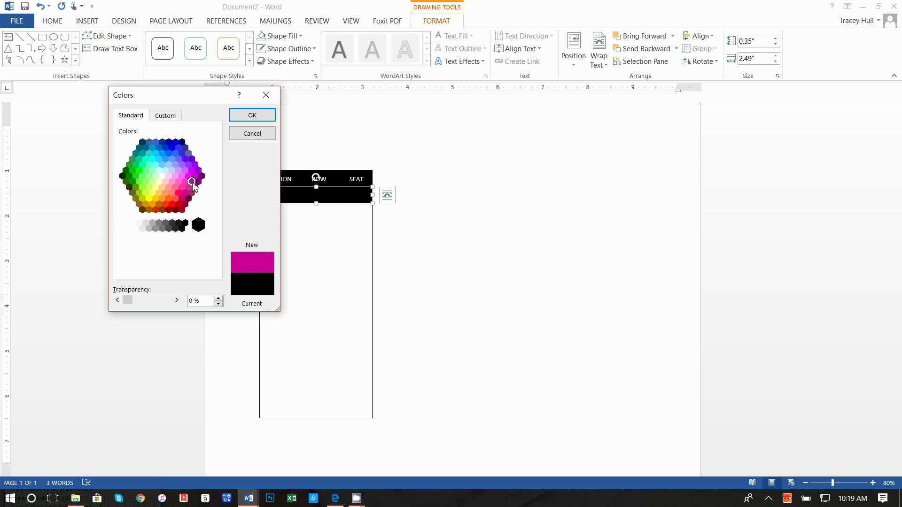
pyautogui.click(243, 116)
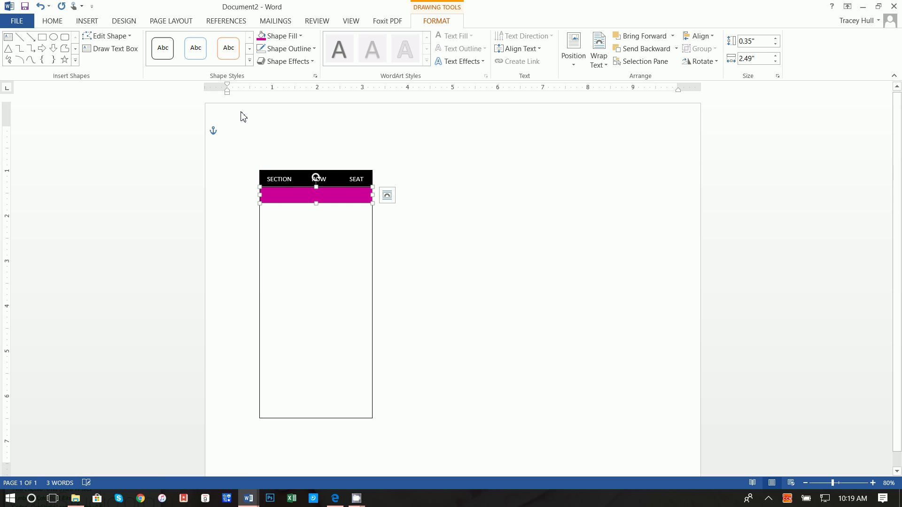
pyautogui.click(294, 49)
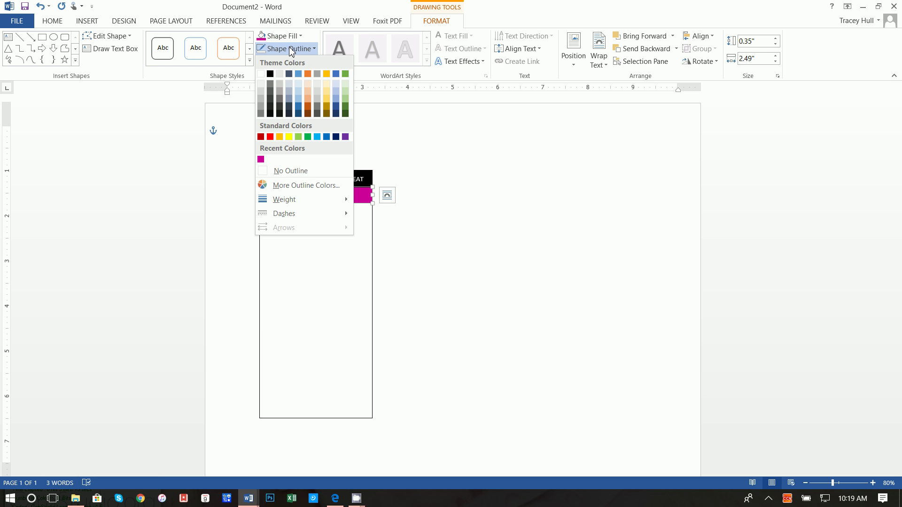
pyautogui.click(284, 171)
# Copy the SECTION/ROW/SEAT label box to the clipboard.
pyautogui.click(346, 179)
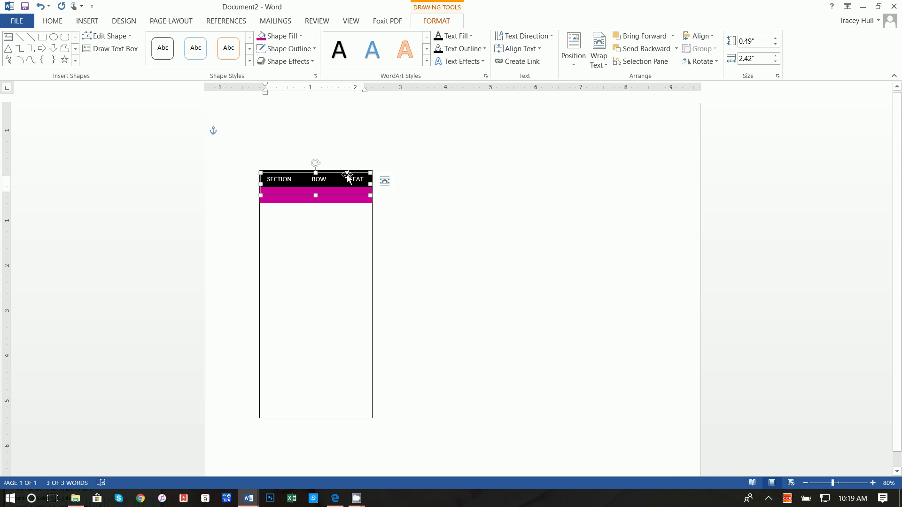
pyautogui.rightClick(347, 178)
pyautogui.click(362, 194)
pyautogui.click(431, 229)
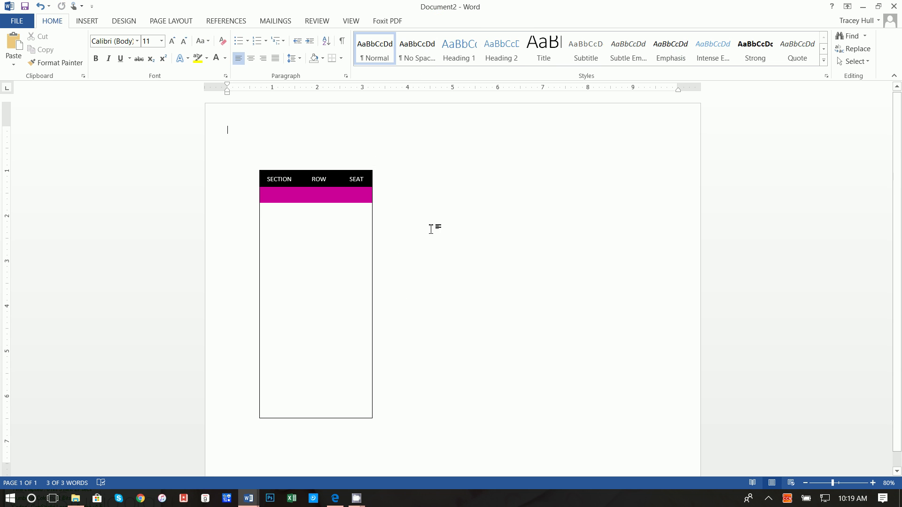
# Paste the label box onto the pink band and change its words to FLR12, 31 and 4.
pyautogui.rightClick(431, 229)
pyautogui.click(452, 278)
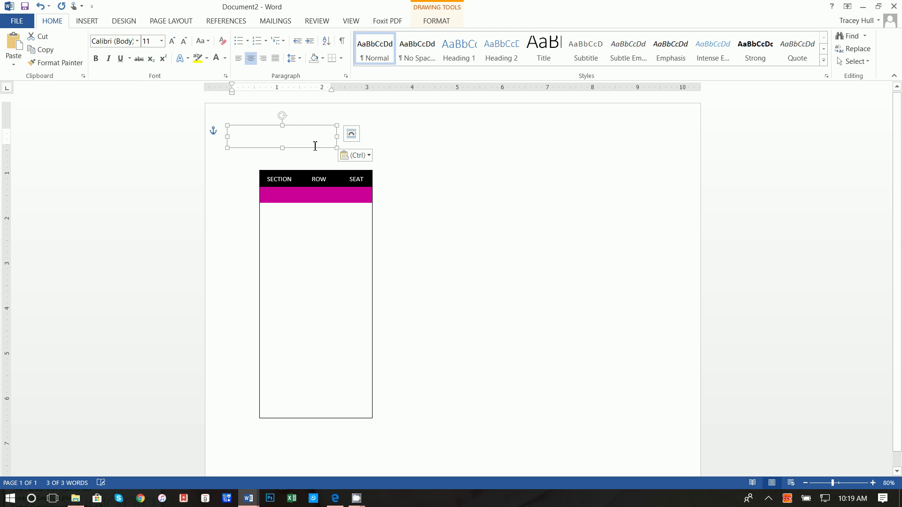
pyautogui.moveTo(315, 149); pyautogui.dragTo(276, 195)
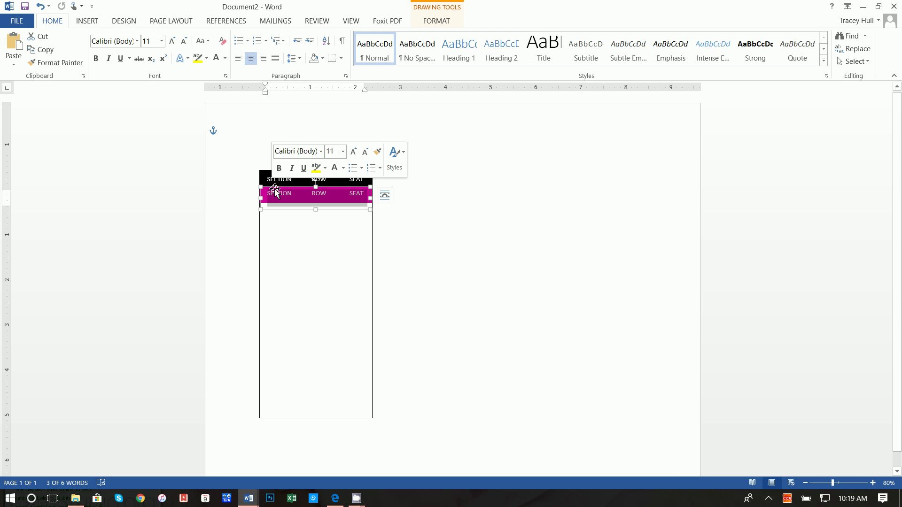
pyautogui.doubleClick(277, 195)
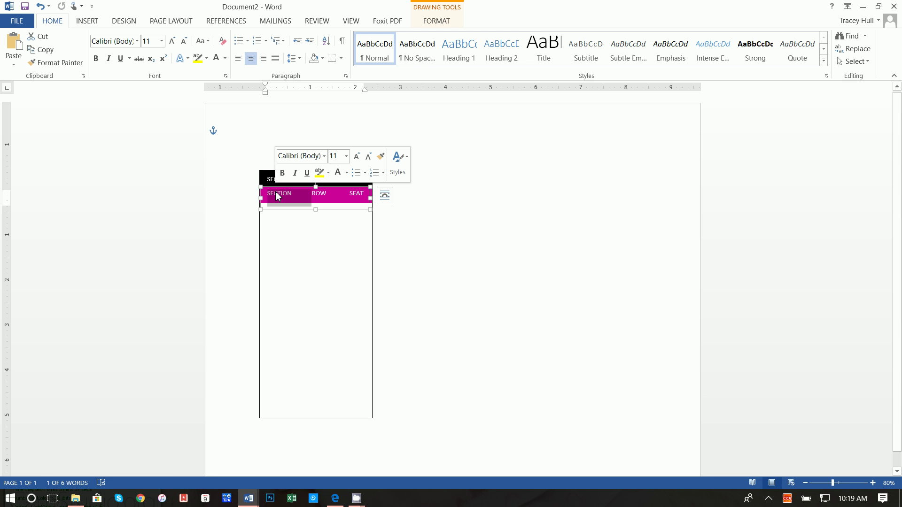
pyautogui.write('FLR')
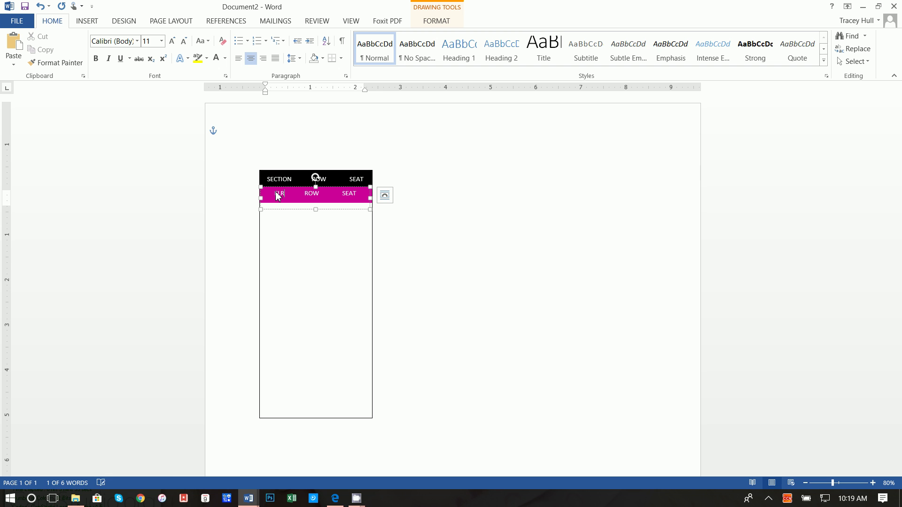
pyautogui.write('12')
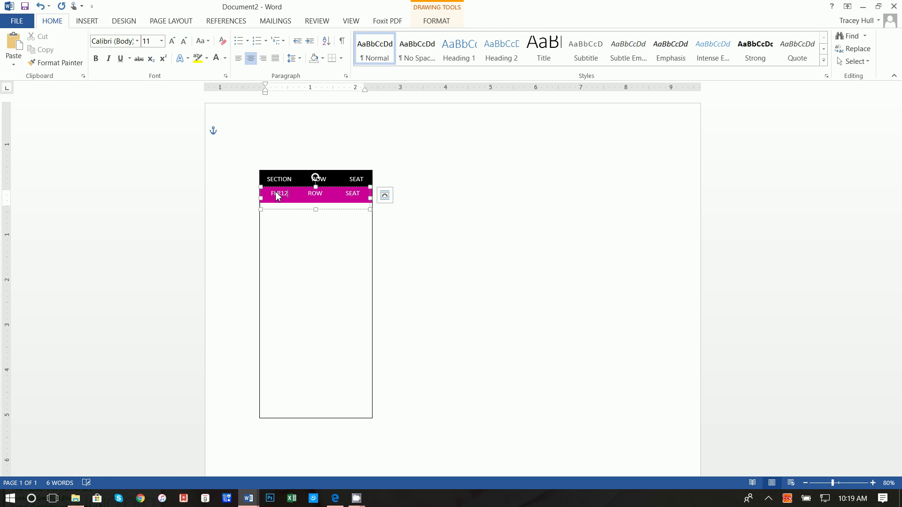
pyautogui.doubleClick(322, 197)
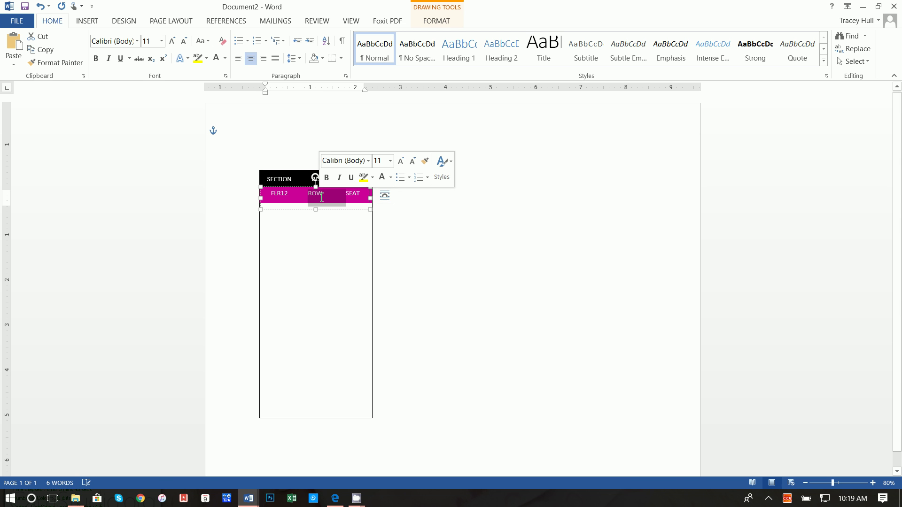
pyautogui.write('31')
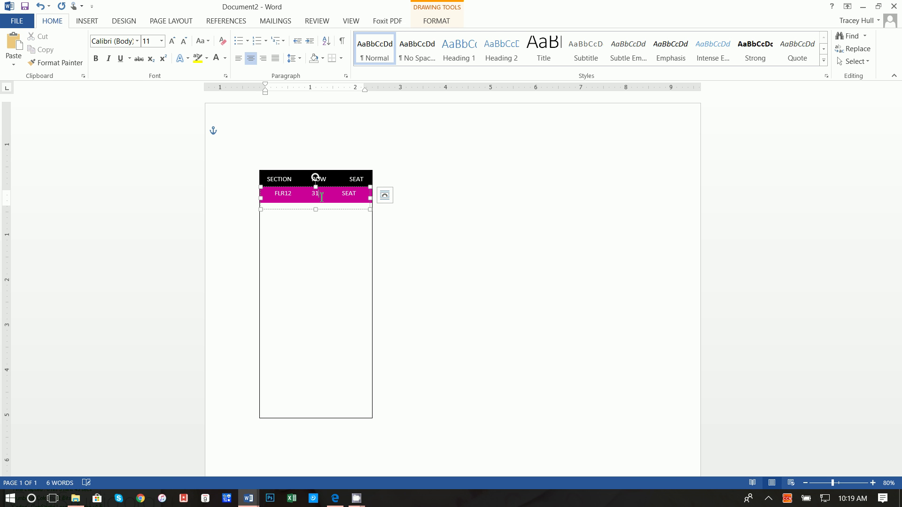
pyautogui.doubleClick(350, 193)
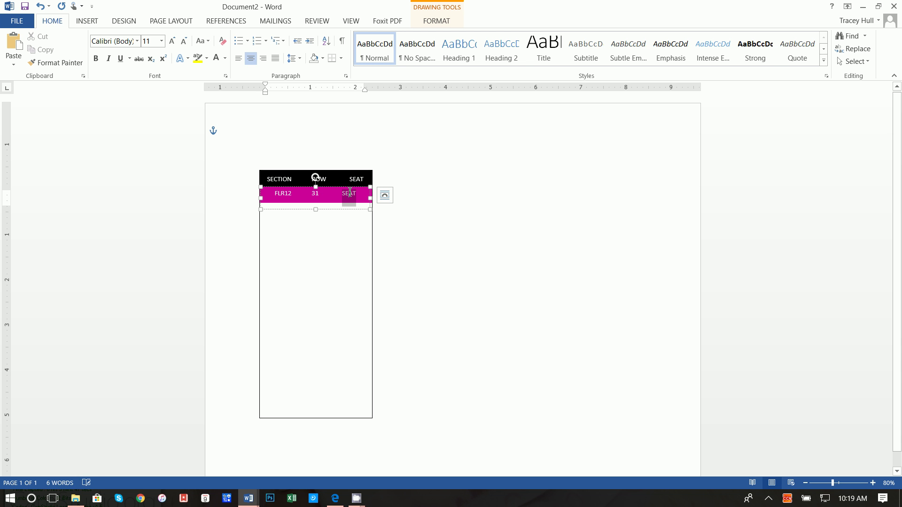
pyautogui.write('4')
# Make the pink band text bold 12-point and adjust its spacing.
pyautogui.tripleClick(350, 193)
pyautogui.click(160, 41)
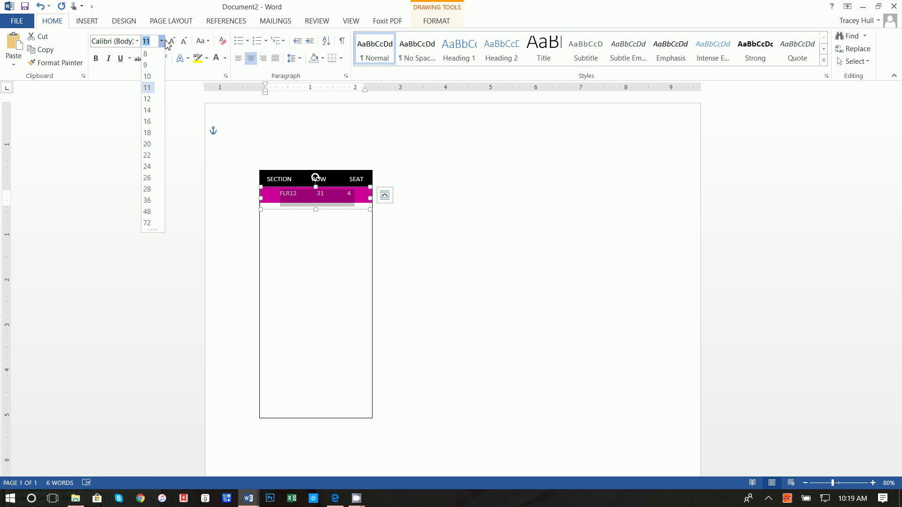
pyautogui.click(154, 106)
pyautogui.click(96, 57)
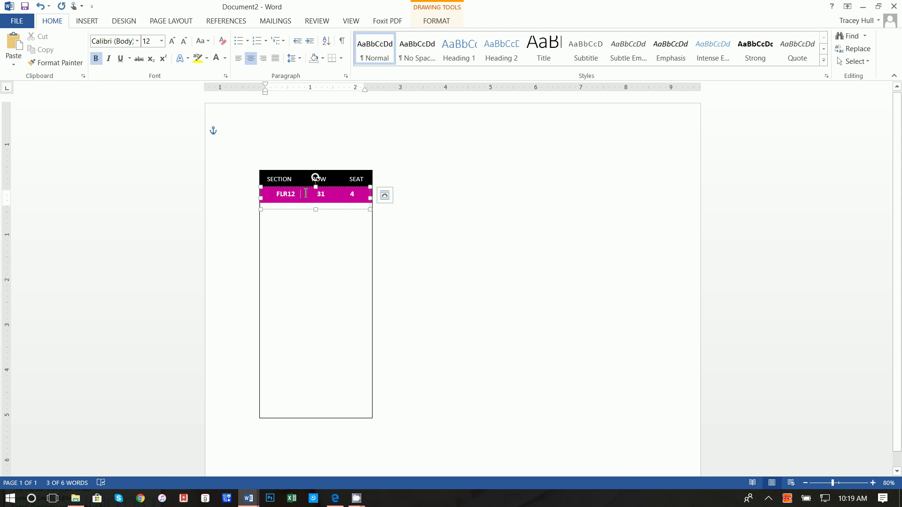
pyautogui.click(338, 210)
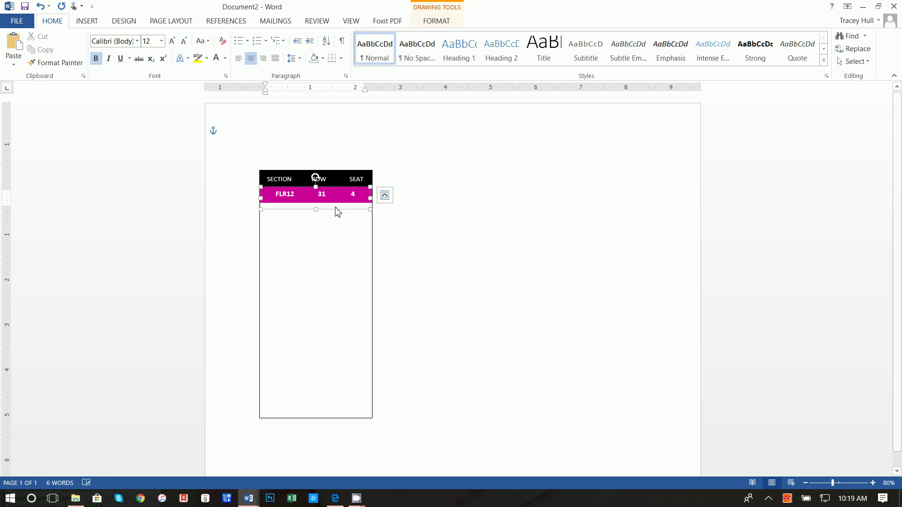
pyautogui.click(297, 195)
pyautogui.click(299, 188)
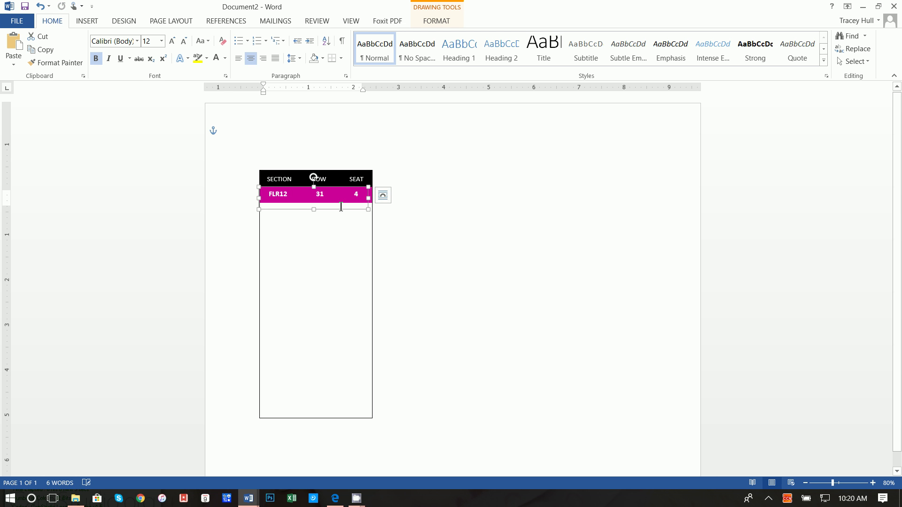
pyautogui.click(395, 227)
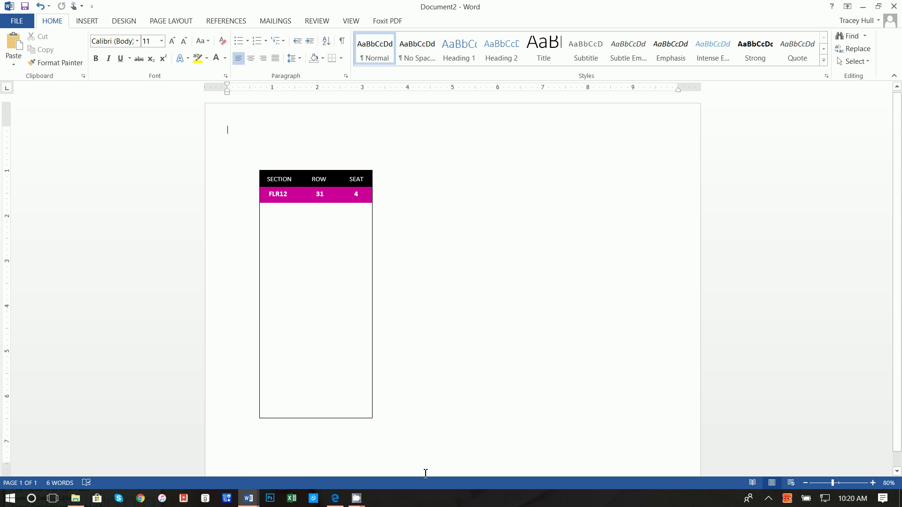
pyautogui.click(335, 498)
# Search Google Images for 'taylor swift ticket black and white logo .png' and scroll the results.
pyautogui.click(308, 33)
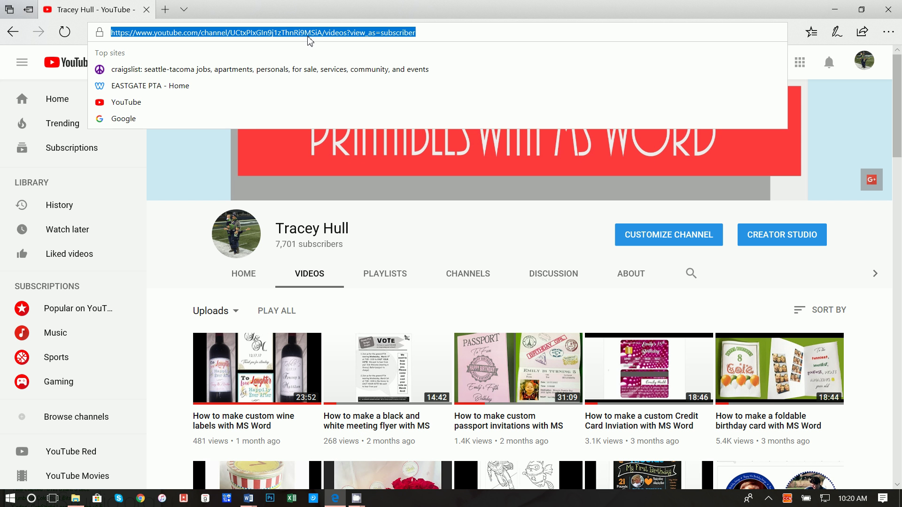
pyautogui.write('goog')
pyautogui.press('Return')
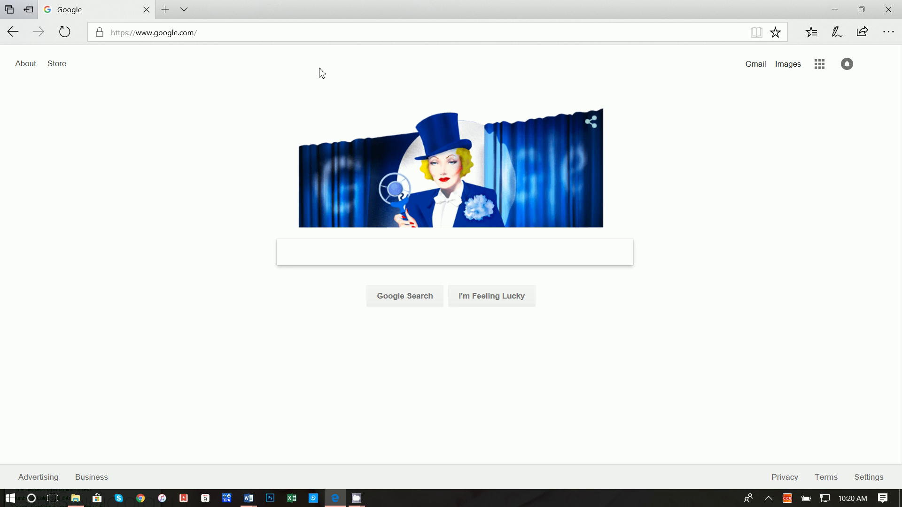
pyautogui.click(328, 245)
pyautogui.write('tay')
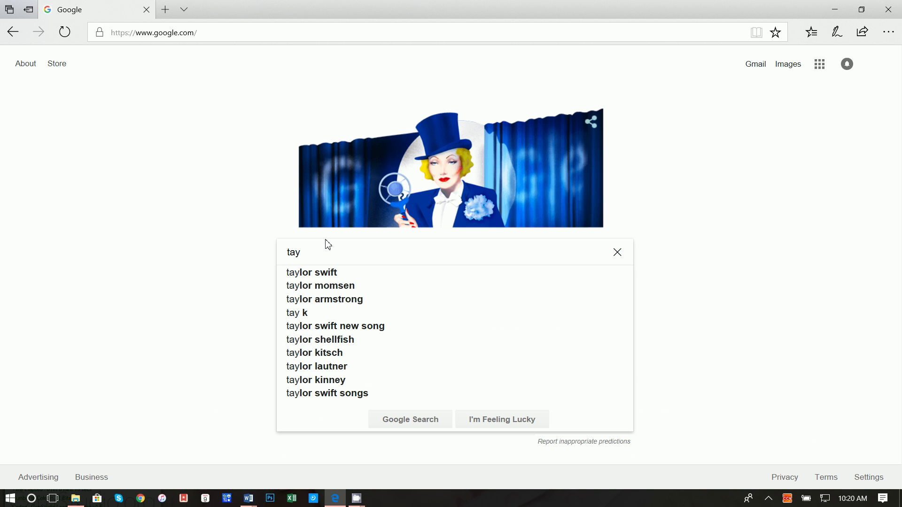
pyautogui.press('Down')
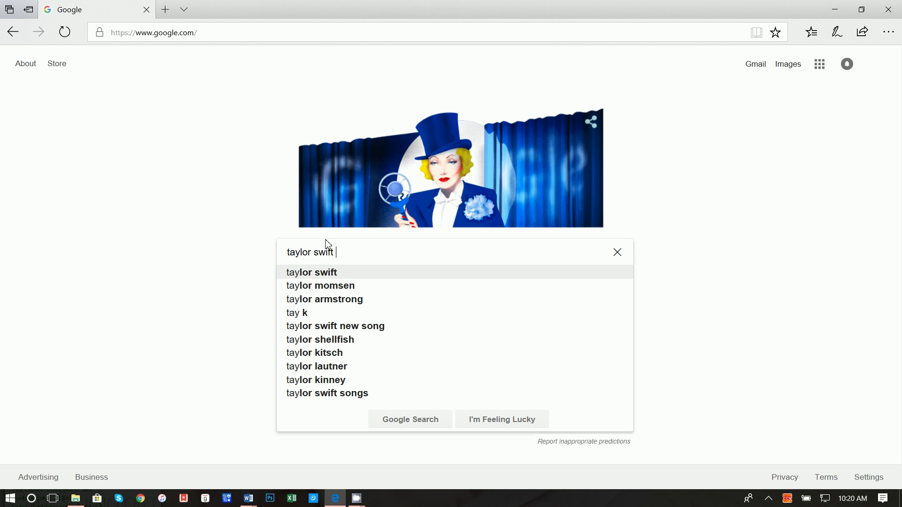
pyautogui.write('tickets')
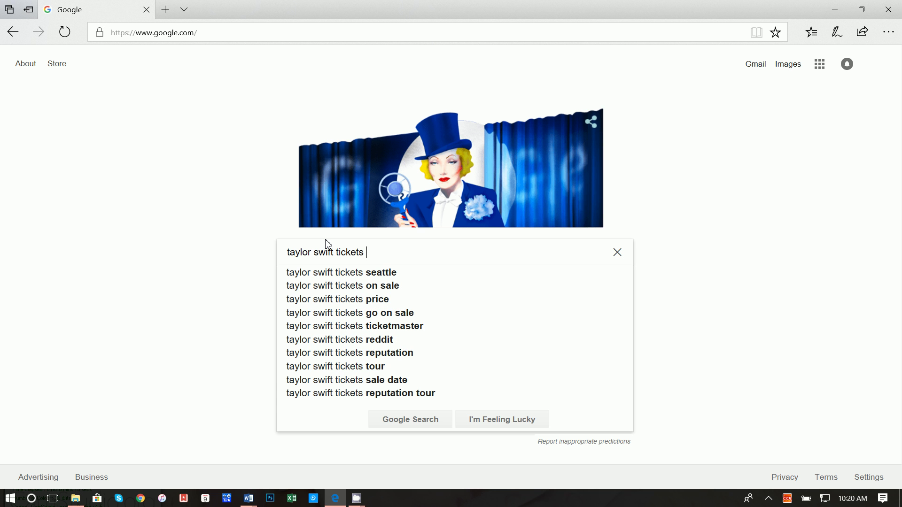
pyautogui.press('BackSpace')
pyautogui.press('BackSpace')
pyautogui.write('b')
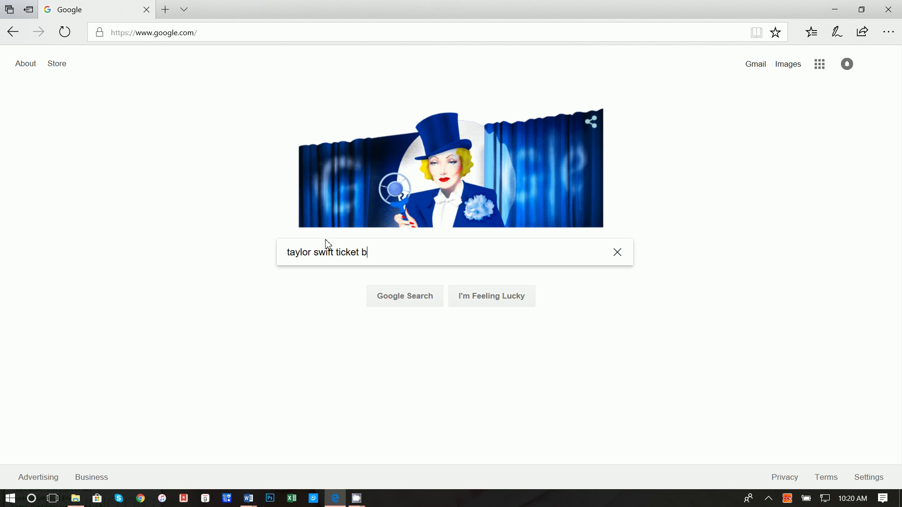
pyautogui.write('lack and white ')
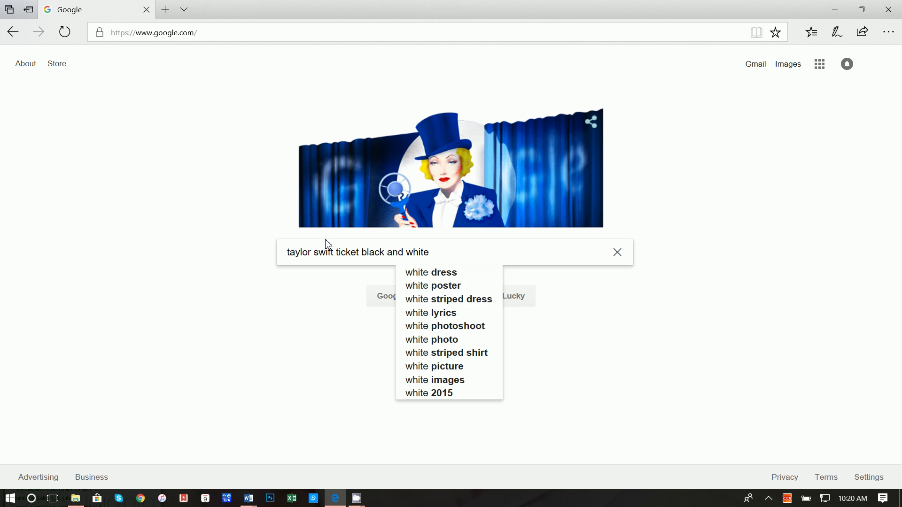
pyautogui.write('logo .png')
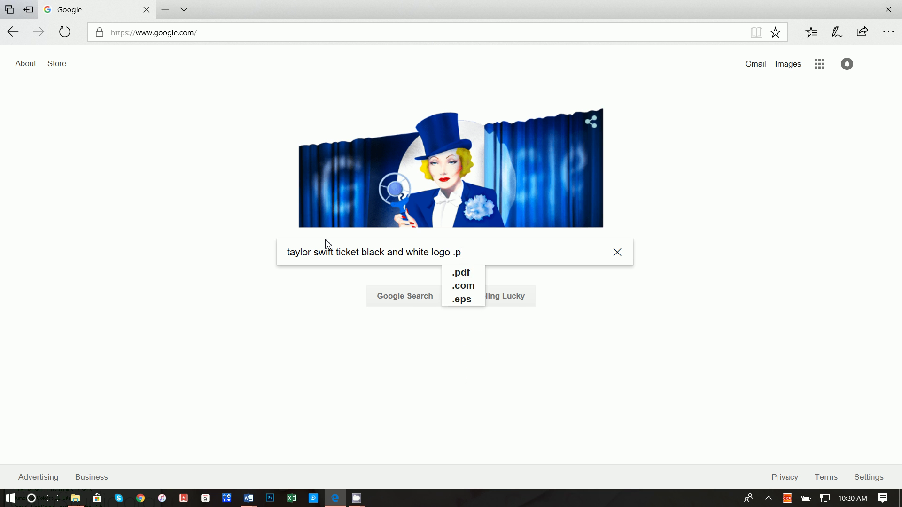
pyautogui.press('Return')
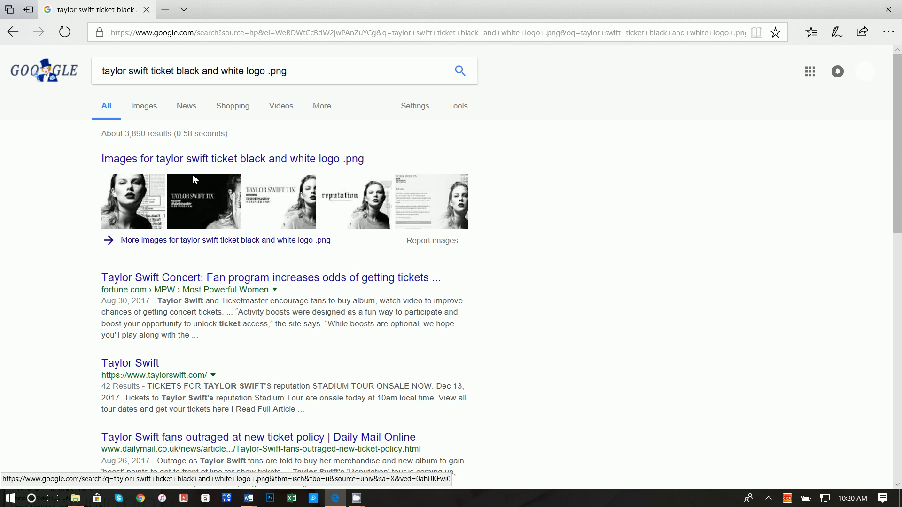
pyautogui.click(149, 113)
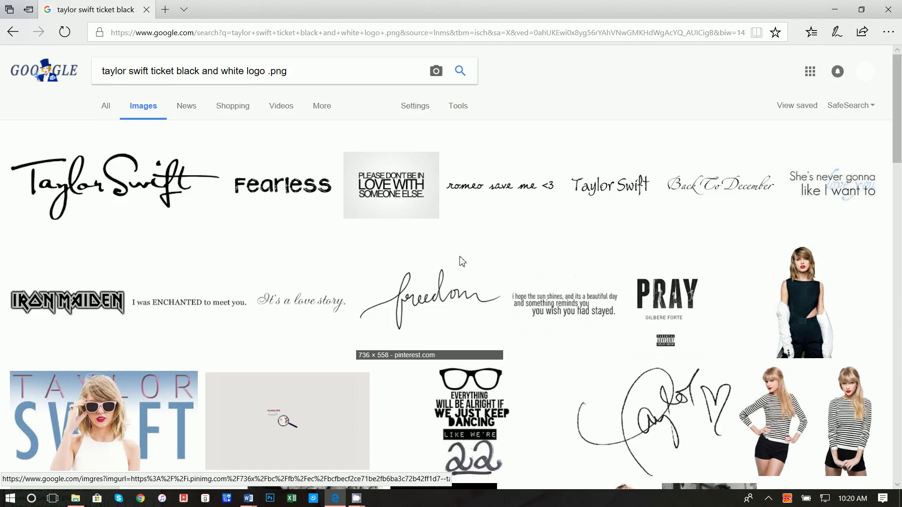
pyautogui.scroll(-15, 463, 262)
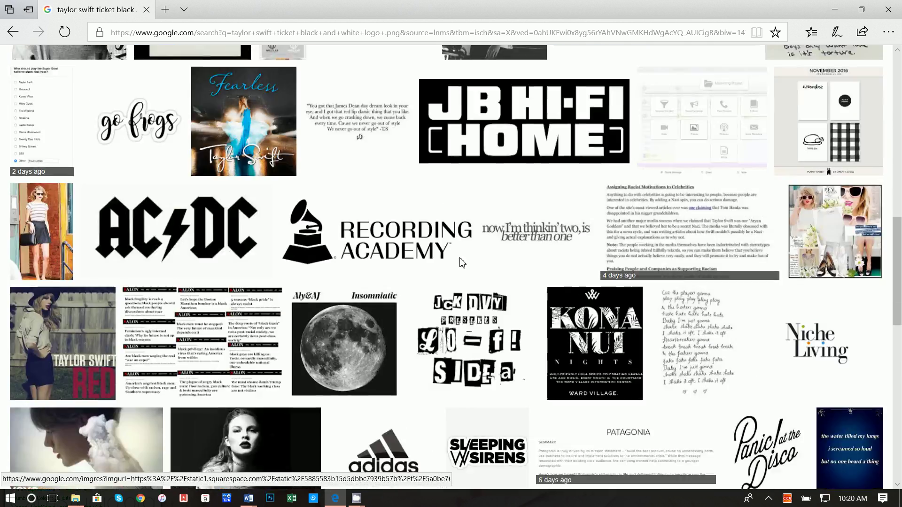
pyautogui.scroll(-16, 462, 262)
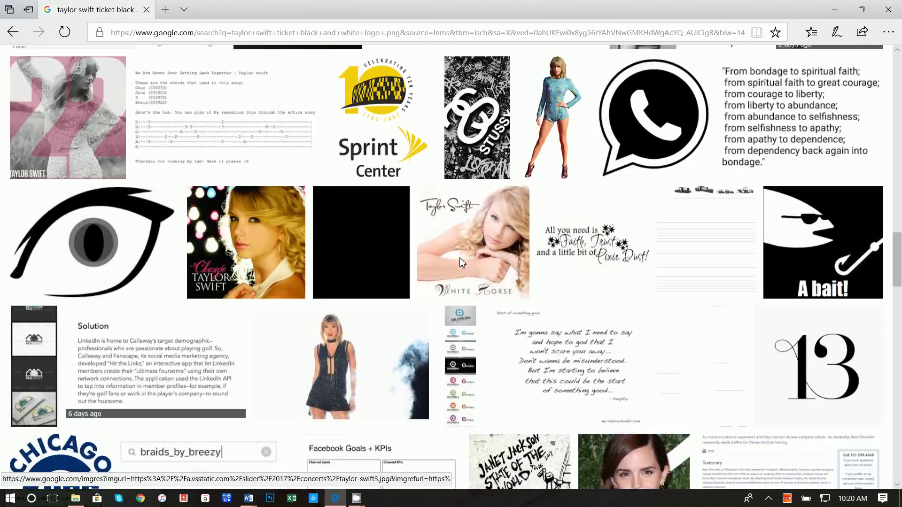
pyautogui.scroll(-18, 460, 259)
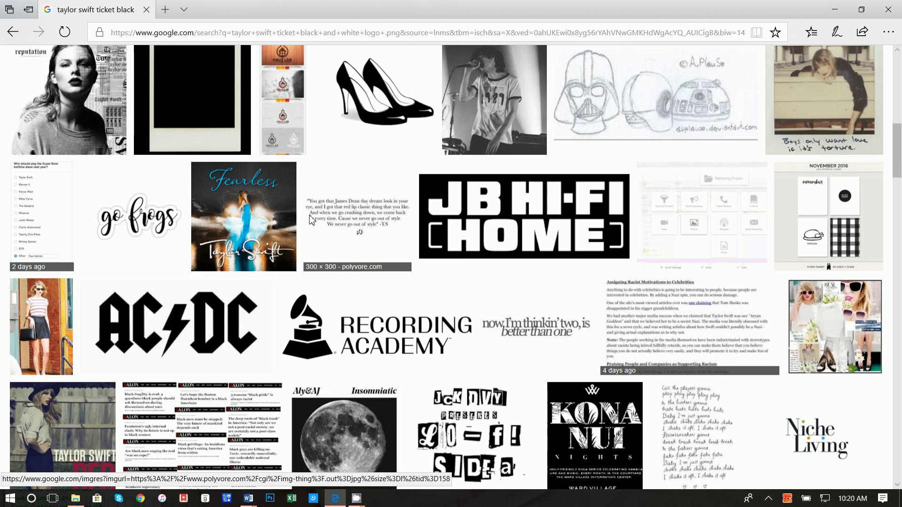
# Change the query to 'tickets' and browse the new image results.
pyautogui.press('Home')
pyautogui.click(174, 71)
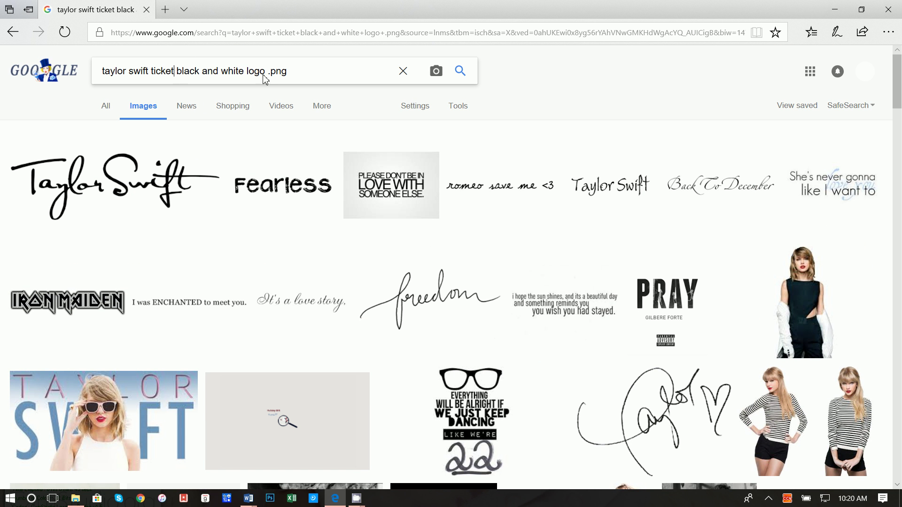
pyautogui.write('s')
pyautogui.press('Return')
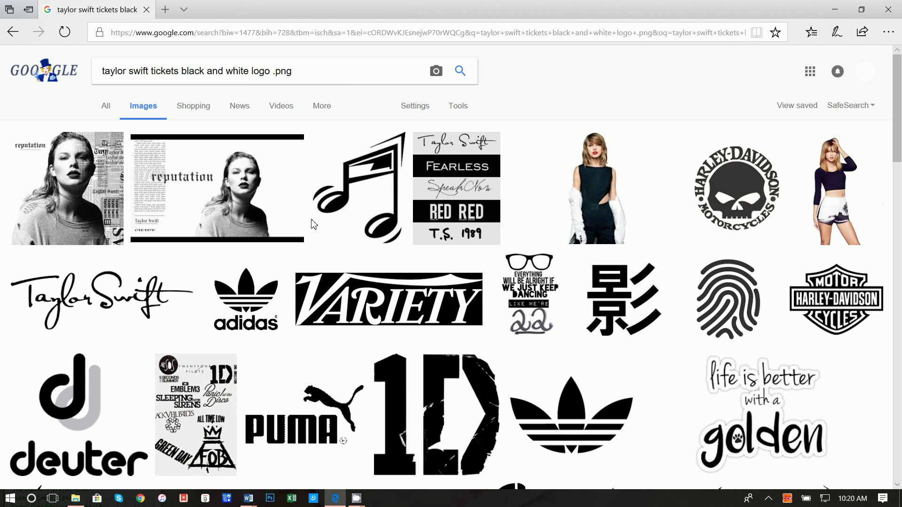
pyautogui.scroll(-15, 314, 224)
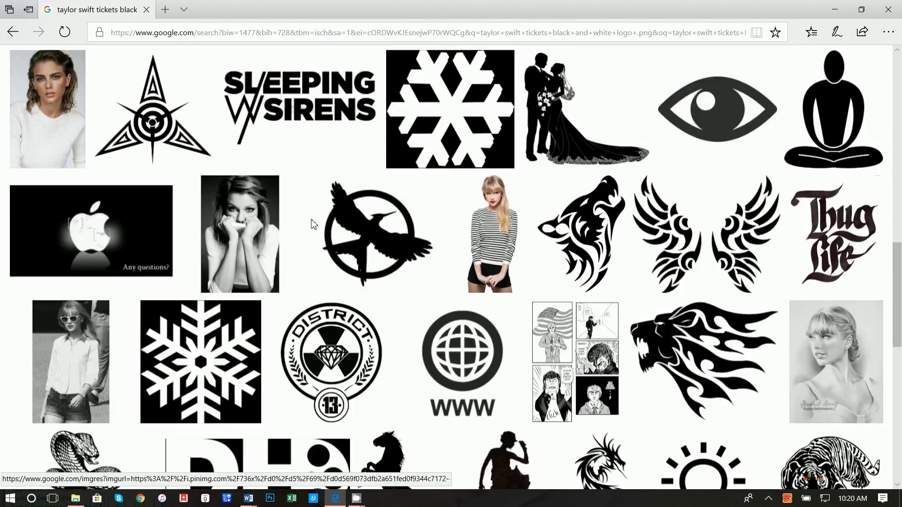
pyautogui.scroll(-5, 313, 224)
pyautogui.scroll(-4, 311, 242)
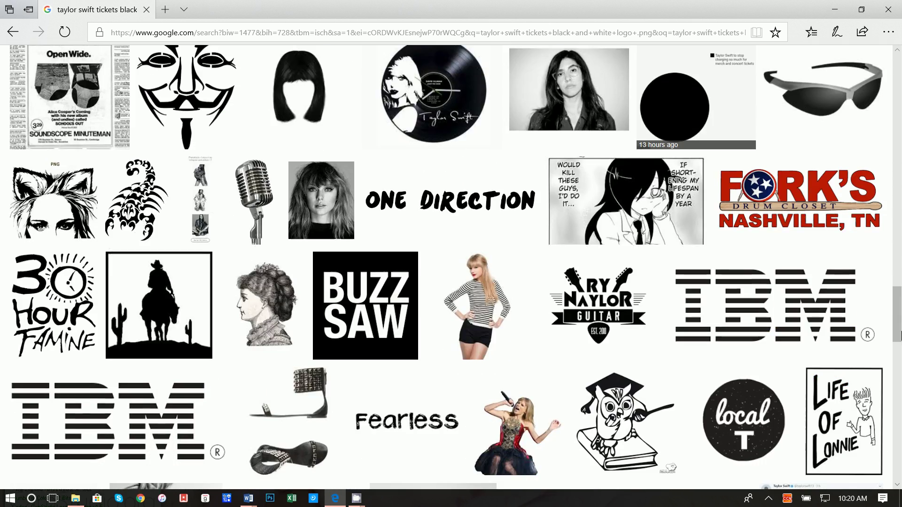
pyautogui.scroll(20, 451, 268)
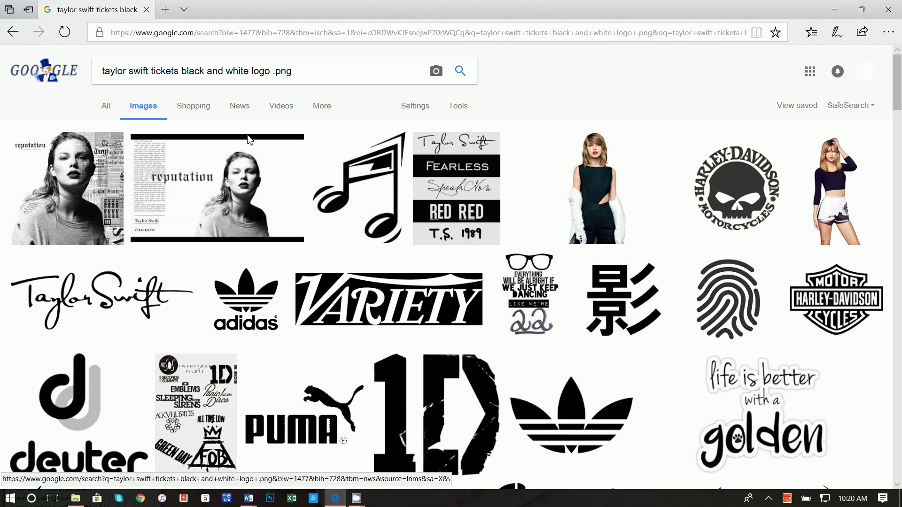
# Preview the reputation image and show more images similar to it.
pyautogui.click(241, 157)
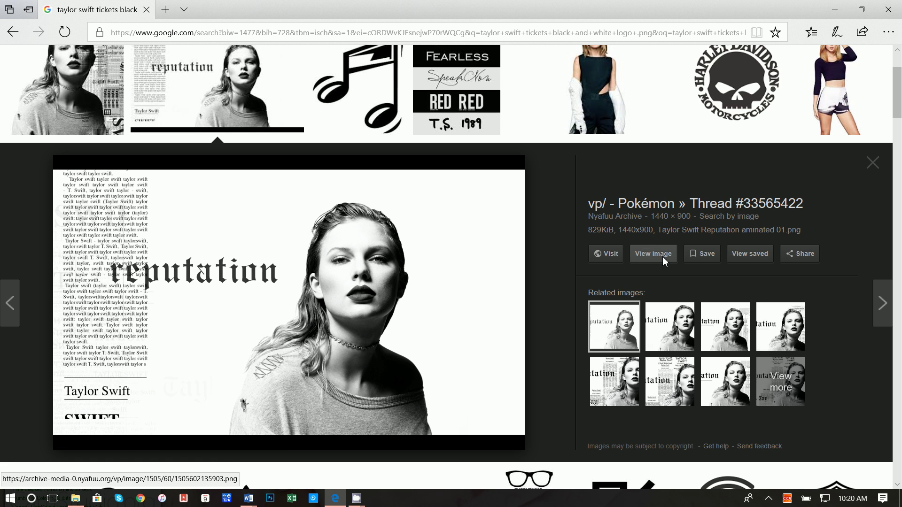
pyautogui.tripleClick(626, 298)
pyautogui.click(627, 301)
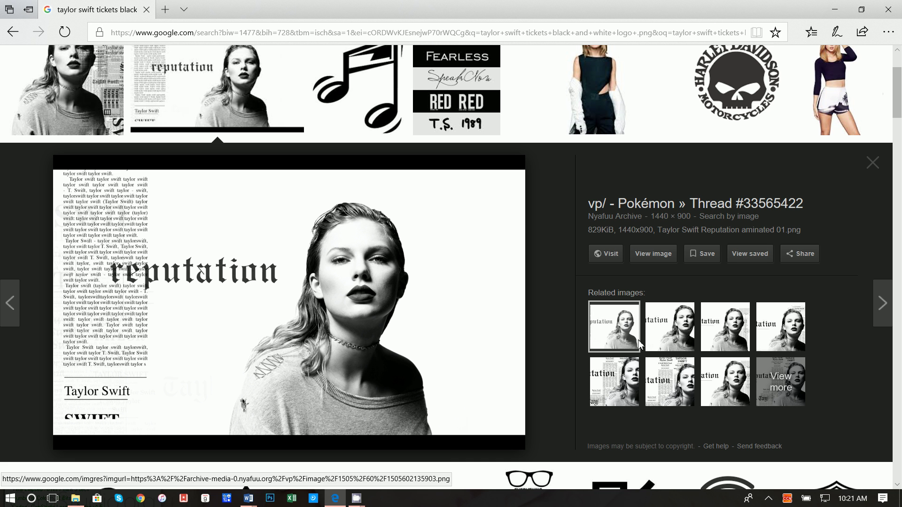
pyautogui.click(676, 374)
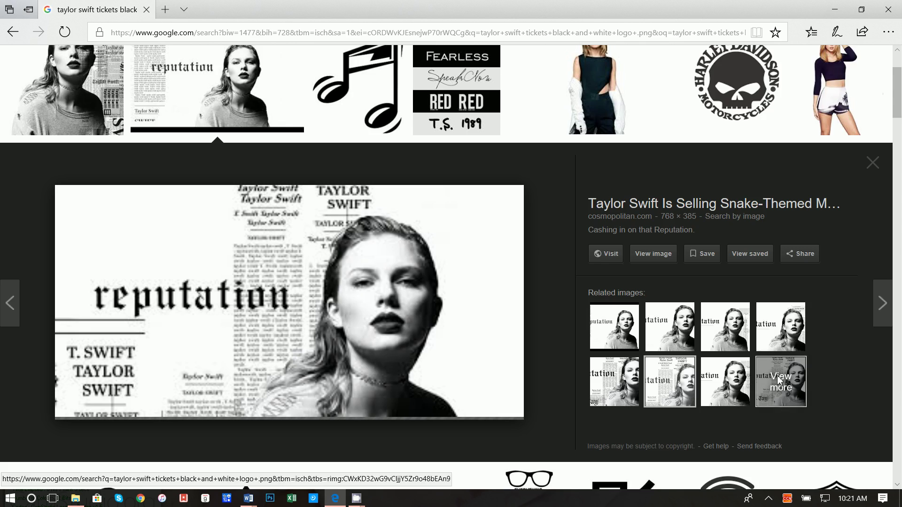
pyautogui.click(763, 381)
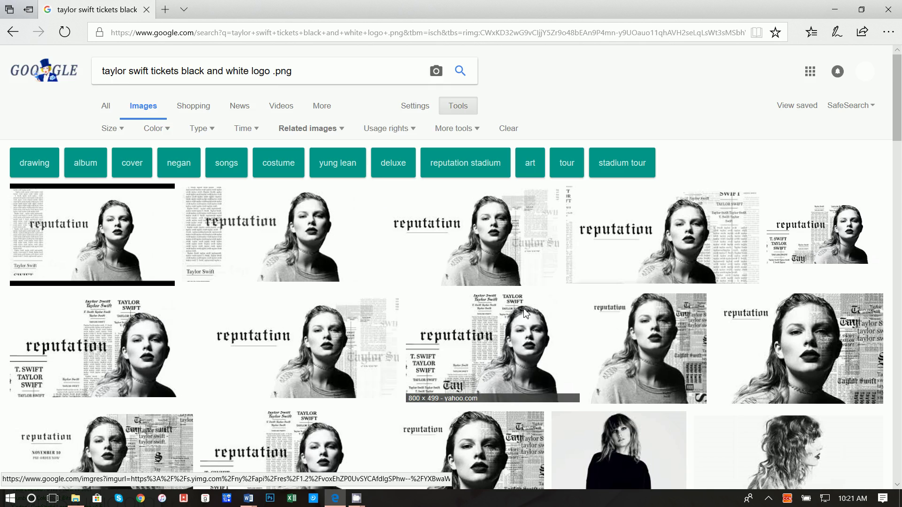
# Browse the related images to reach the 475 × 260 TAYLOR SWIFT TIX Ticketmaster preview.
pyautogui.scroll(-7, 524, 312)
pyautogui.scroll(4, 606, 308)
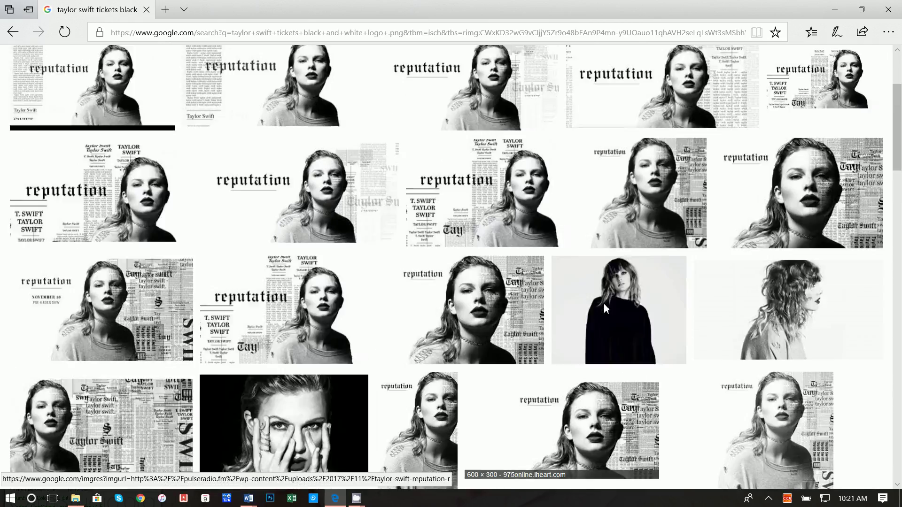
pyautogui.scroll(-8, 605, 303)
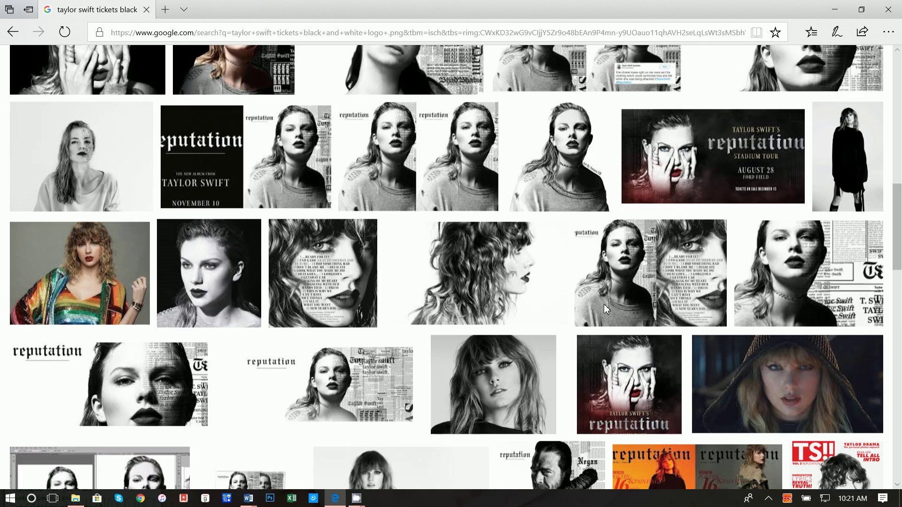
pyautogui.scroll(-2, 604, 303)
pyautogui.scroll(-6, 604, 303)
pyautogui.scroll(-3, 604, 303)
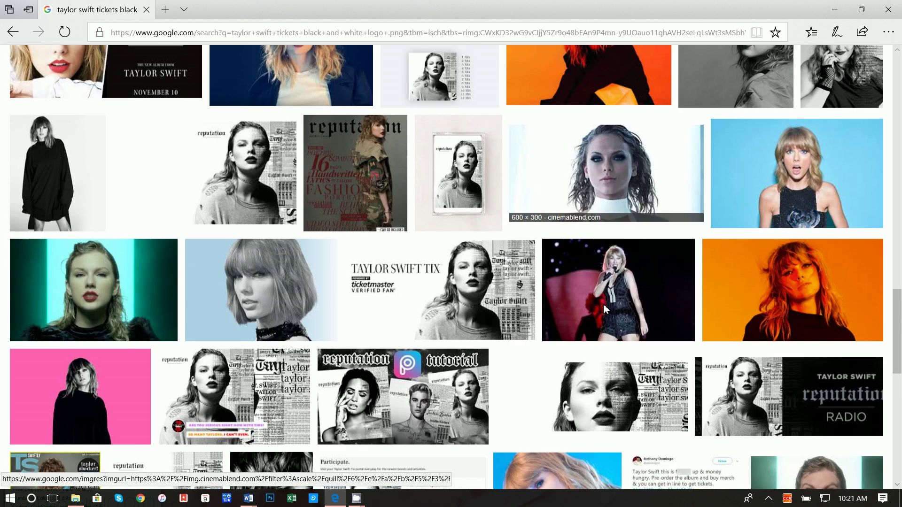
pyautogui.scroll(-1, 604, 308)
pyautogui.click(437, 247)
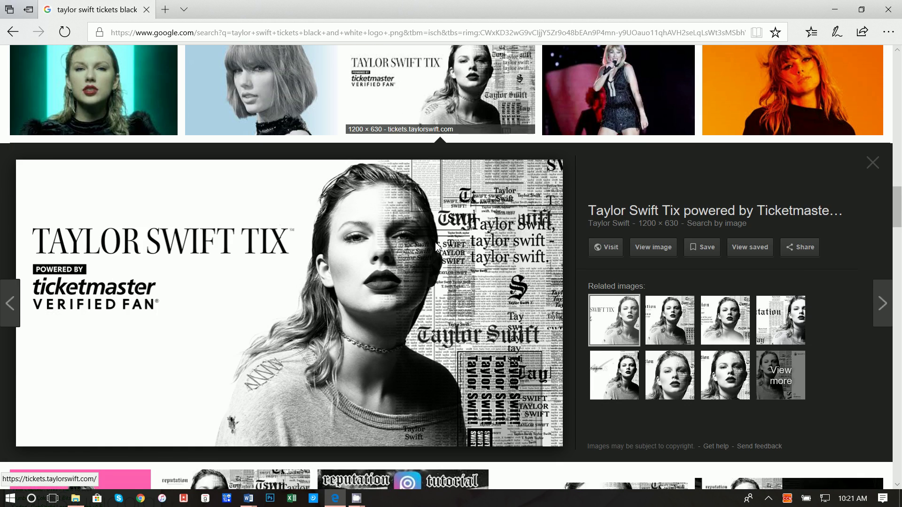
pyautogui.click(772, 374)
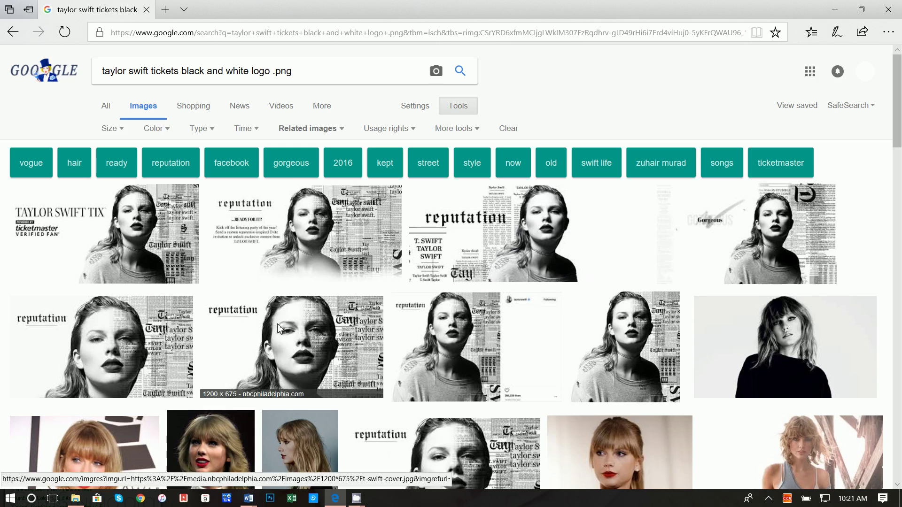
pyautogui.scroll(-3, 349, 303)
pyautogui.scroll(-7, 544, 252)
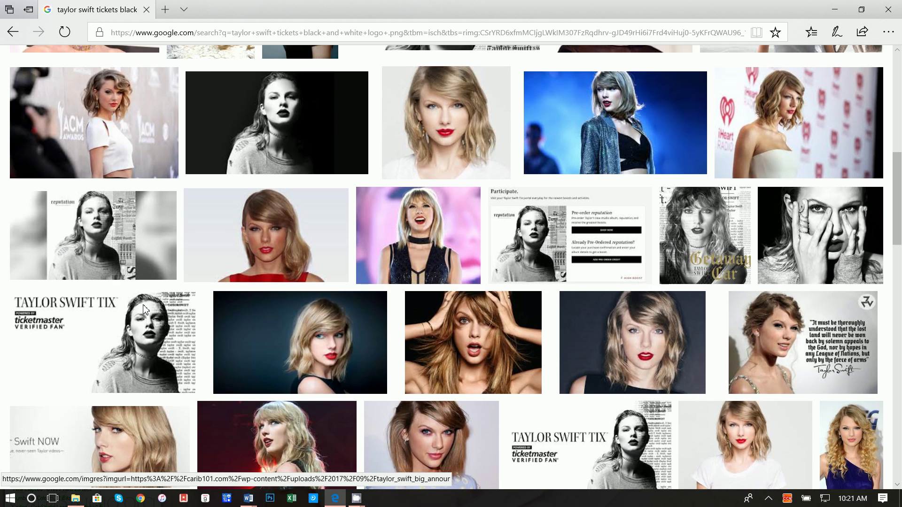
pyautogui.click(144, 308)
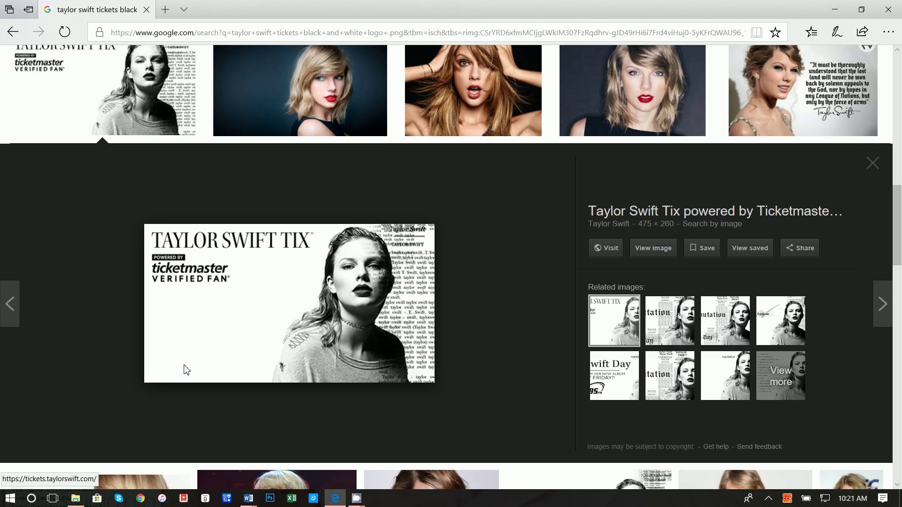
# Save the TAYLOR SWIFT TIX picture as spotlight in Desktop > Video > Concert Tickets.
pyautogui.rightClick(261, 300)
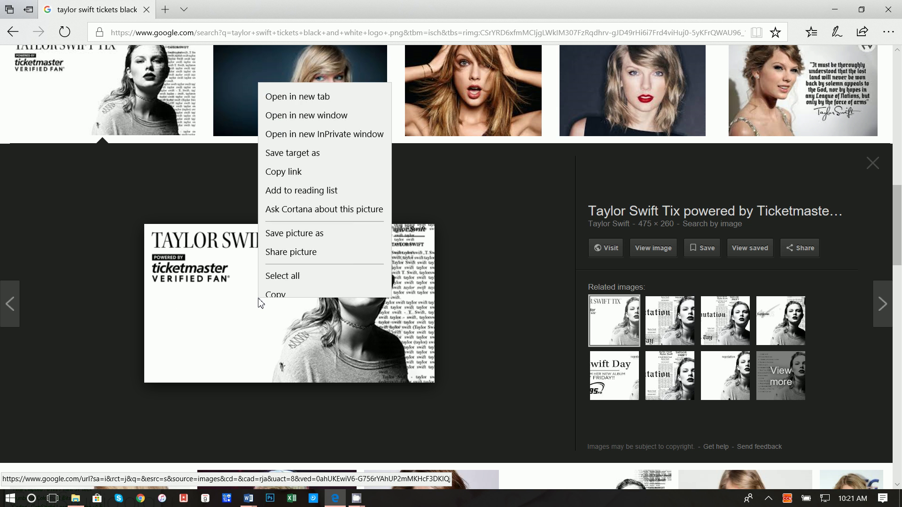
pyautogui.click(324, 224)
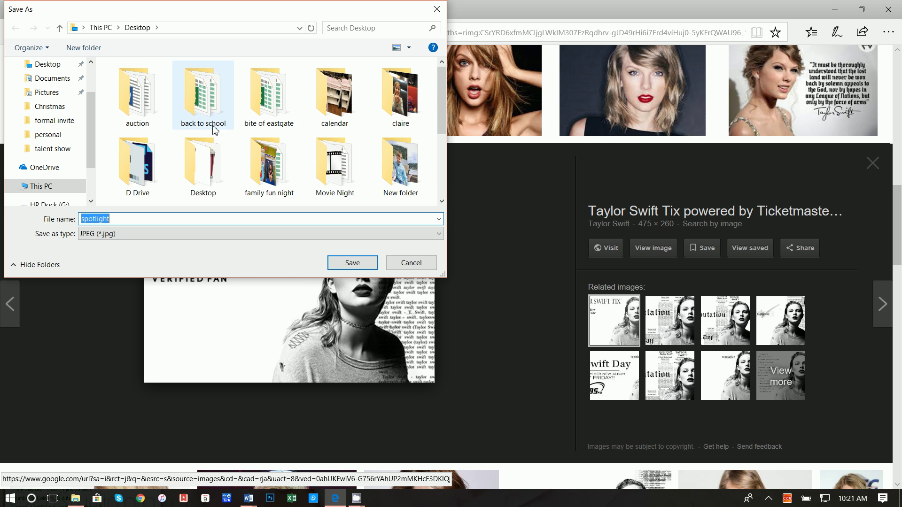
pyautogui.scroll(-2, 268, 99)
pyautogui.click(398, 102)
pyautogui.doubleClick(398, 103)
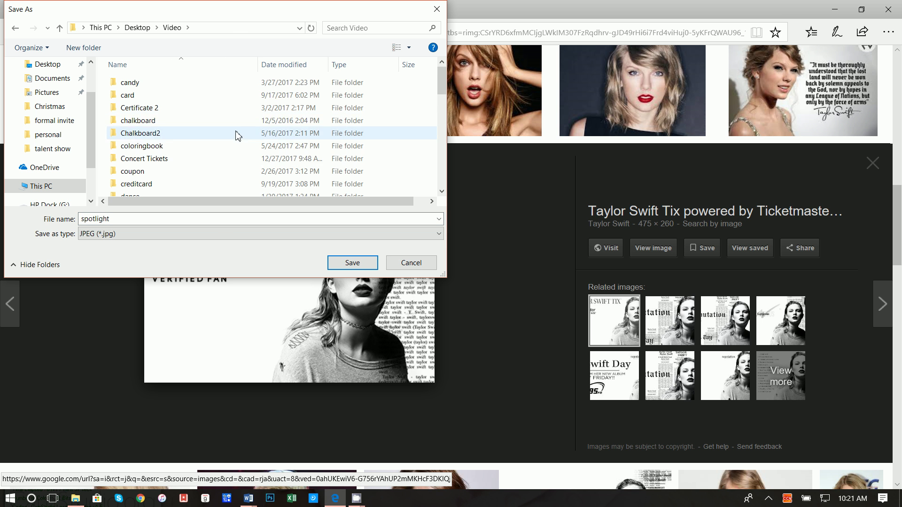
pyautogui.scroll(-1, 210, 151)
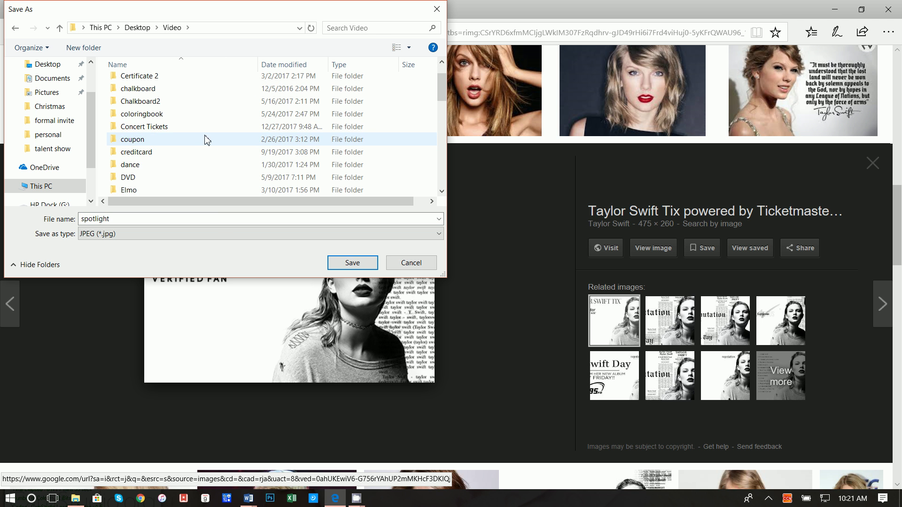
pyautogui.doubleClick(205, 128)
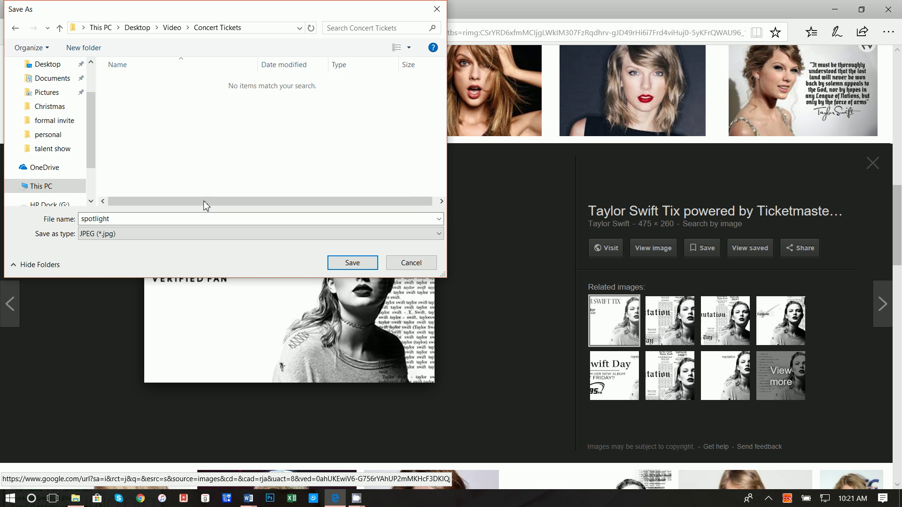
pyautogui.click(353, 256)
# Return to the image results, select '.png' in the search query, and minimize Edge.
pyautogui.hotkey('alt', 'Left')
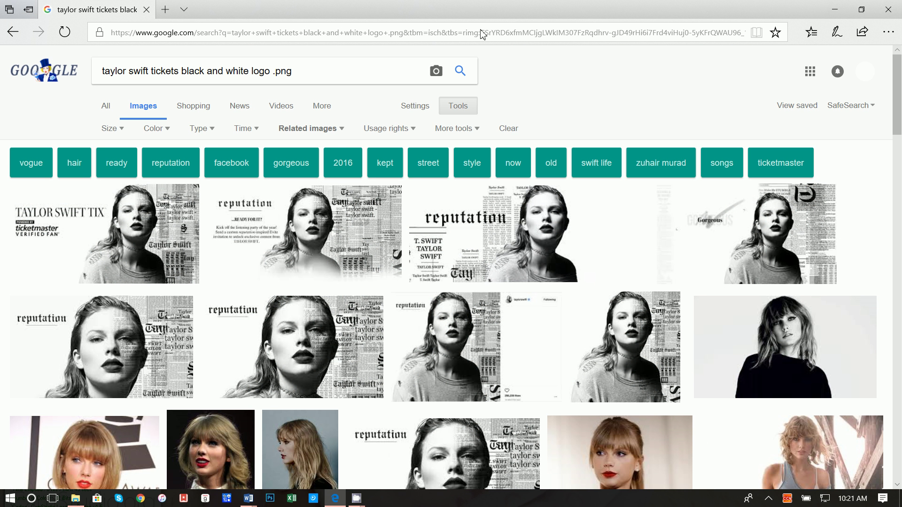
pyautogui.moveTo(271, 74); pyautogui.dragTo(301, 76)
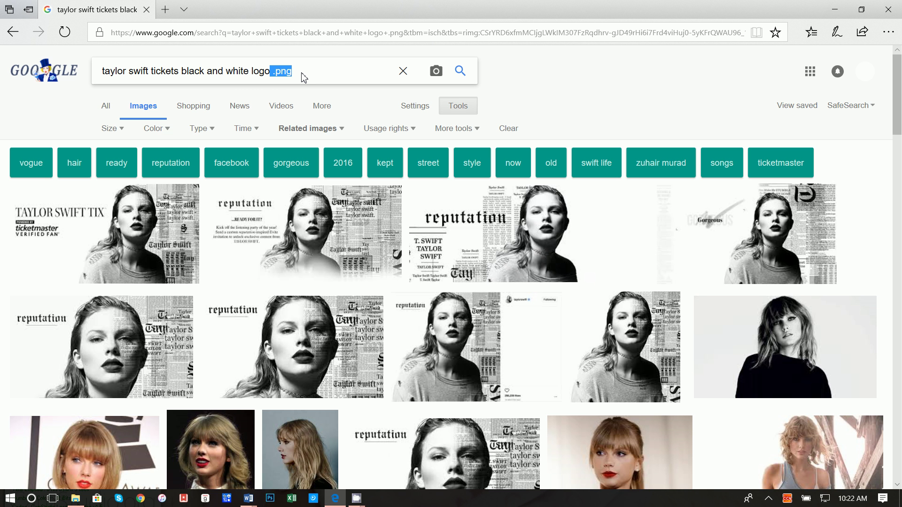
pyautogui.click(281, 75)
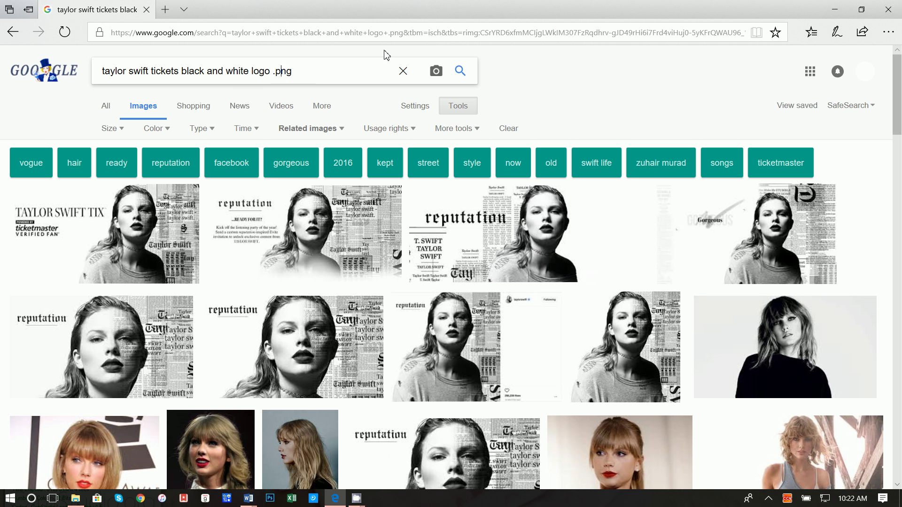
pyautogui.click(849, 11)
# Insert the spotlight picture from Desktop > Video > Concert Tickets, wrapped In Front of Text.
pyautogui.click(86, 22)
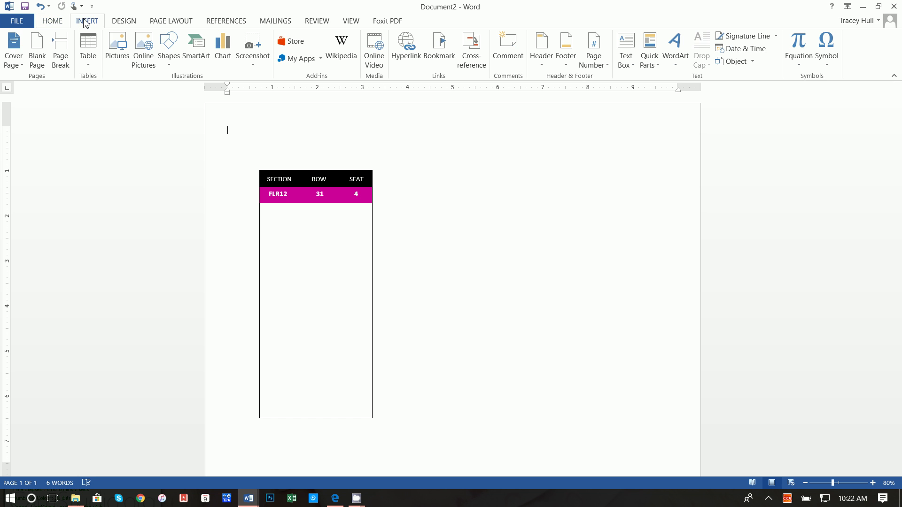
pyautogui.click(117, 52)
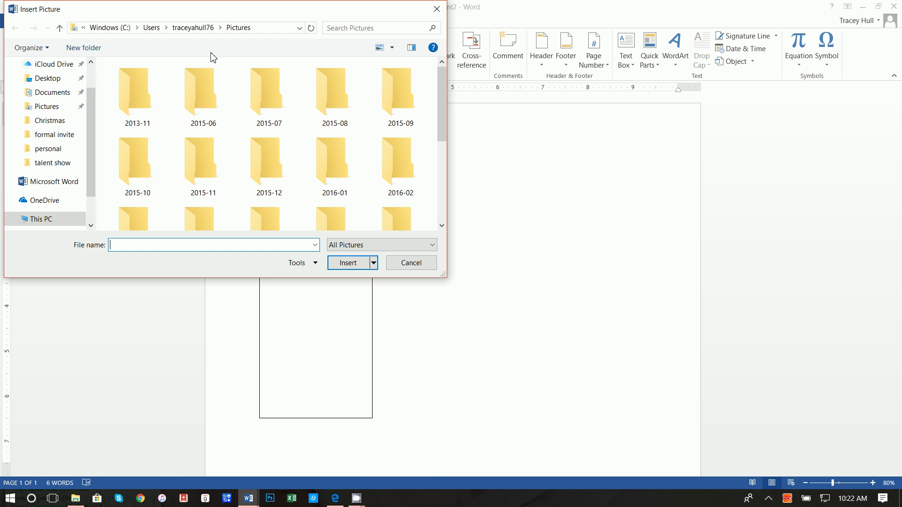
pyautogui.click(76, 78)
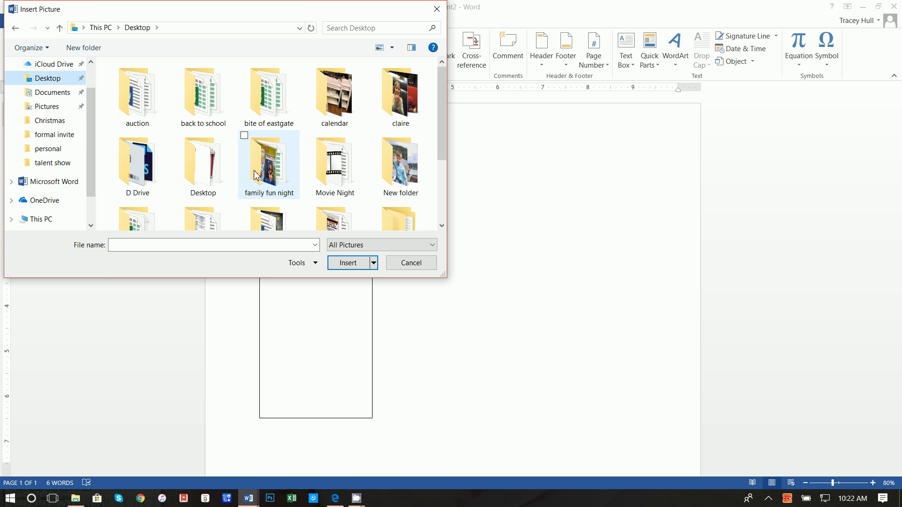
pyautogui.scroll(-2, 256, 175)
pyautogui.doubleClick(396, 136)
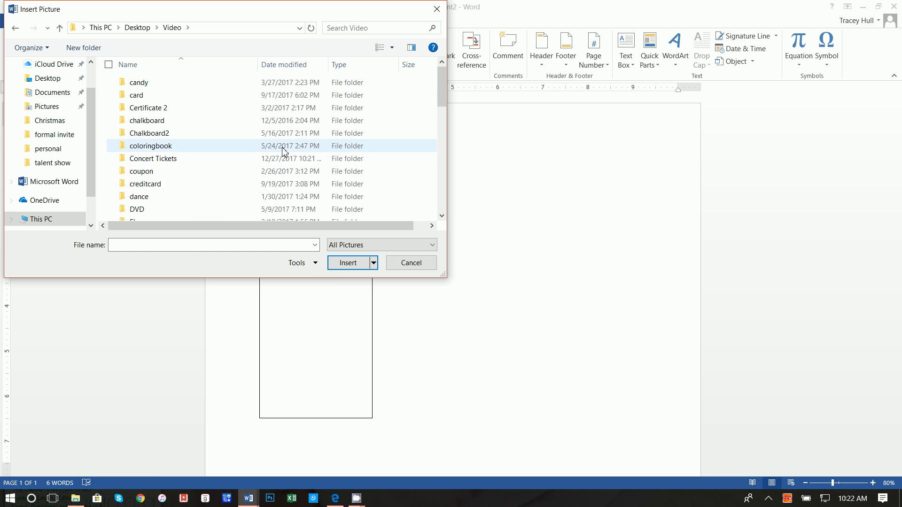
pyautogui.doubleClick(268, 160)
pyautogui.click(161, 103)
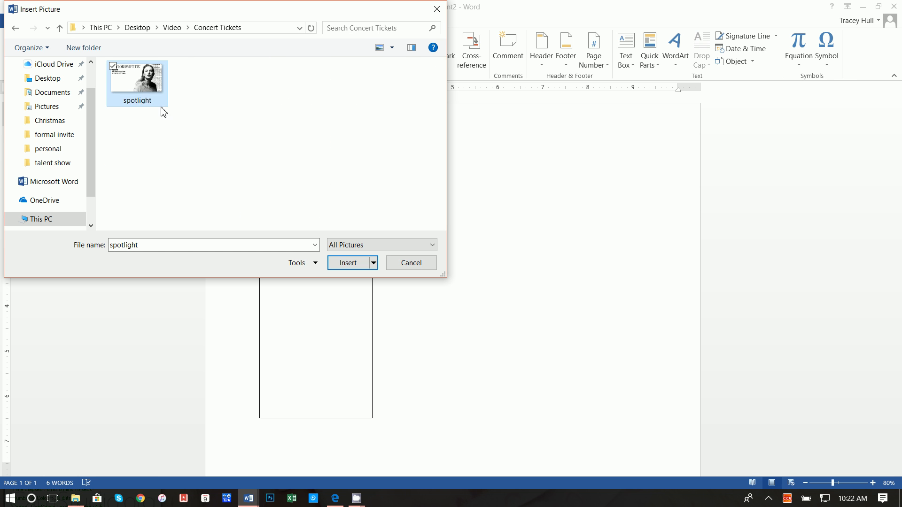
pyautogui.click(334, 263)
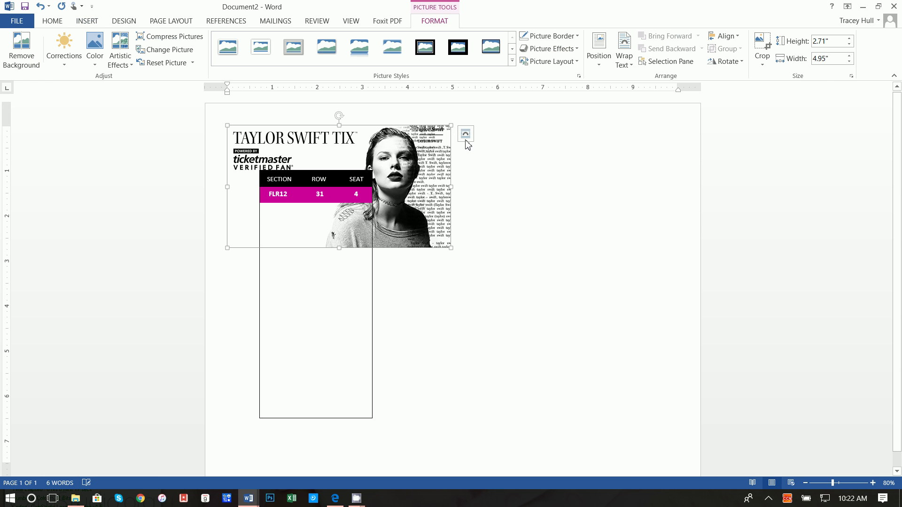
pyautogui.click(465, 134)
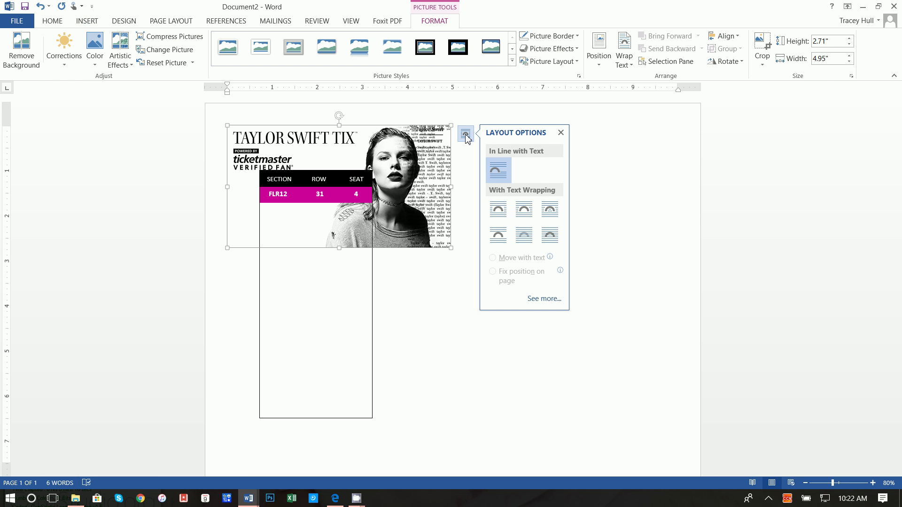
pyautogui.click(549, 235)
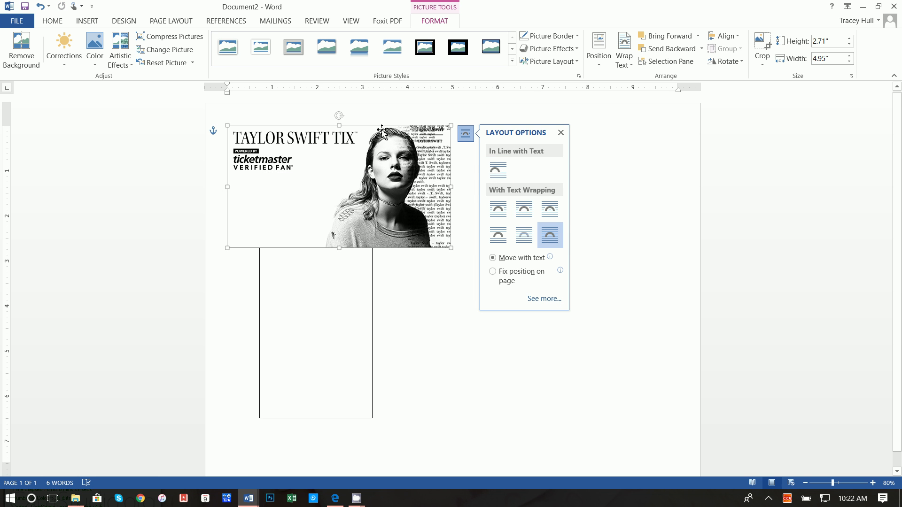
# Rotate the spotlight picture about 90° clockwise and shrink it into the ticket outline.
pyautogui.moveTo(339, 116); pyautogui.dragTo(330, 328)
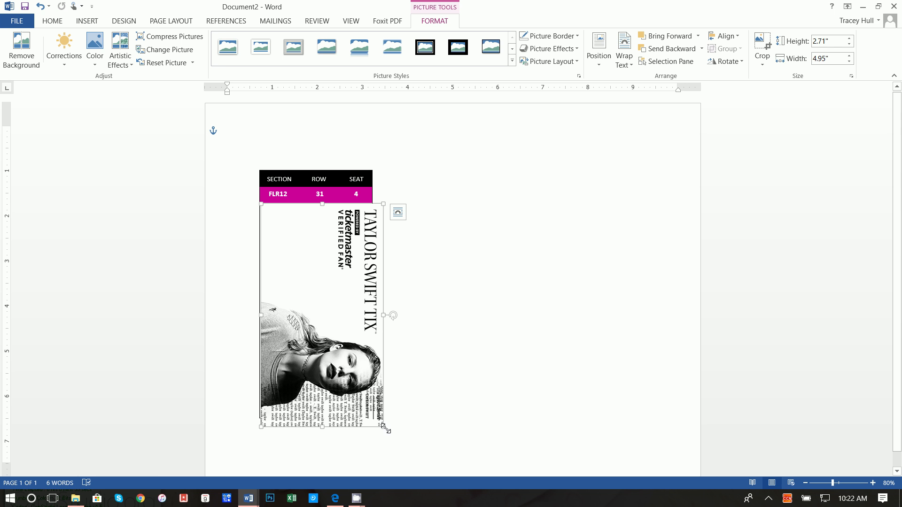
pyautogui.moveTo(384, 427); pyautogui.dragTo(368, 394)
pyautogui.click(389, 211)
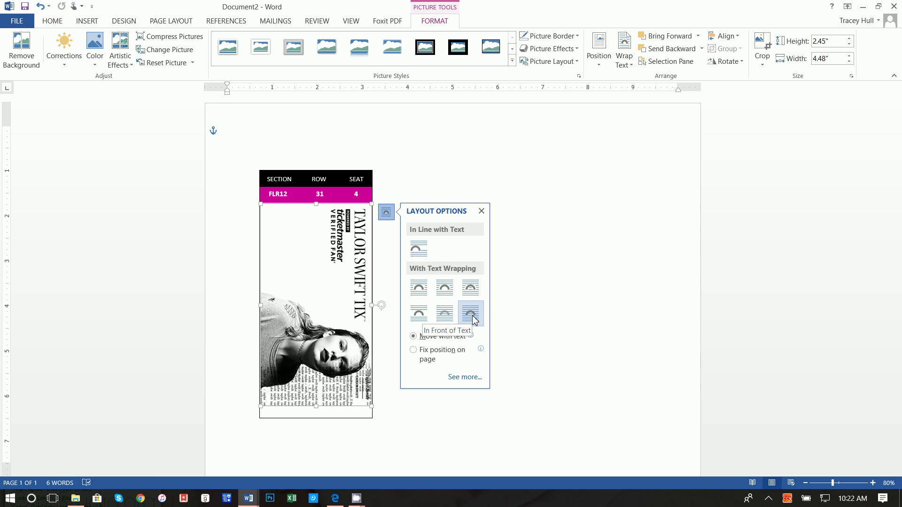
# Shorten the picture from the bottom to about 2.45 by 4.16 inches.
pyautogui.click(390, 263)
pyautogui.click(295, 259)
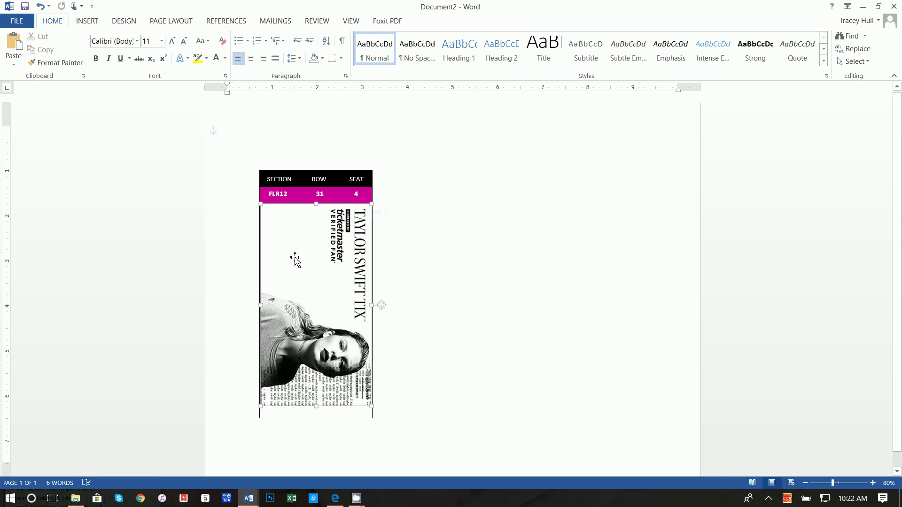
pyautogui.hotkey('ctrl', 'z')
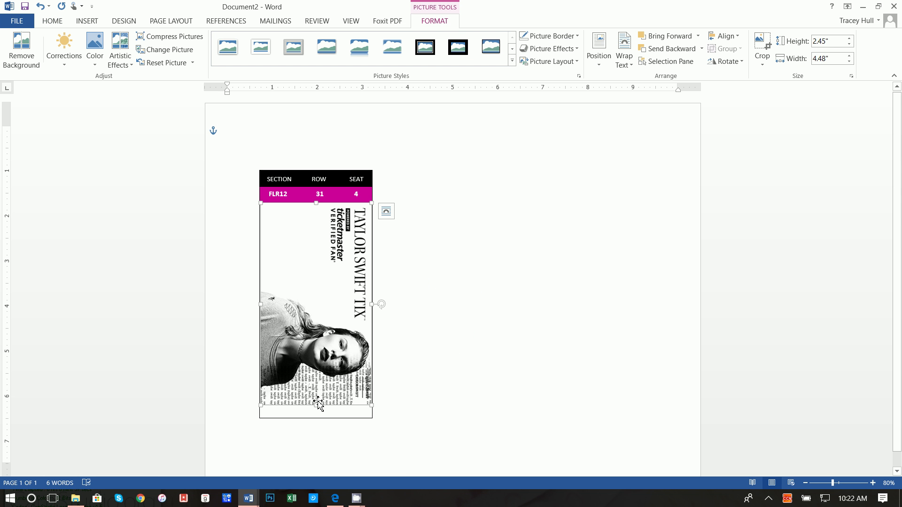
pyautogui.moveTo(318, 405); pyautogui.dragTo(318, 393)
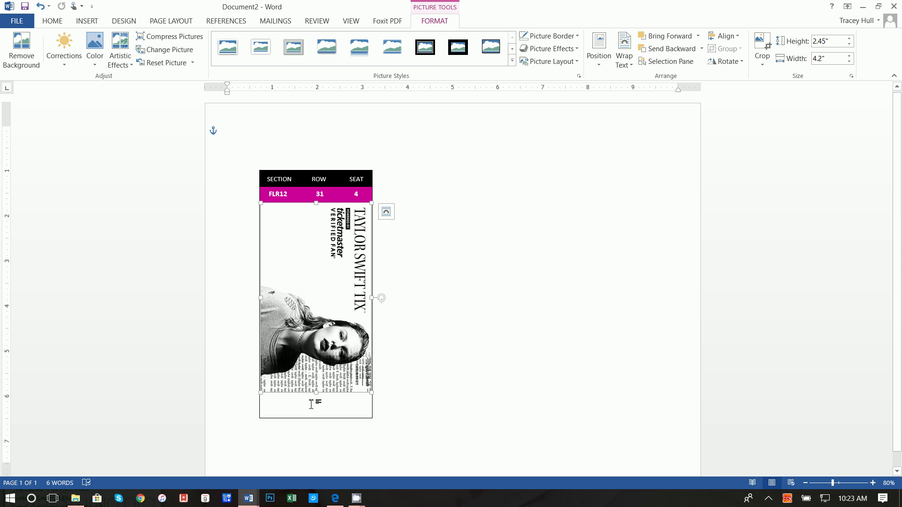
pyautogui.moveTo(318, 395); pyautogui.dragTo(317, 391)
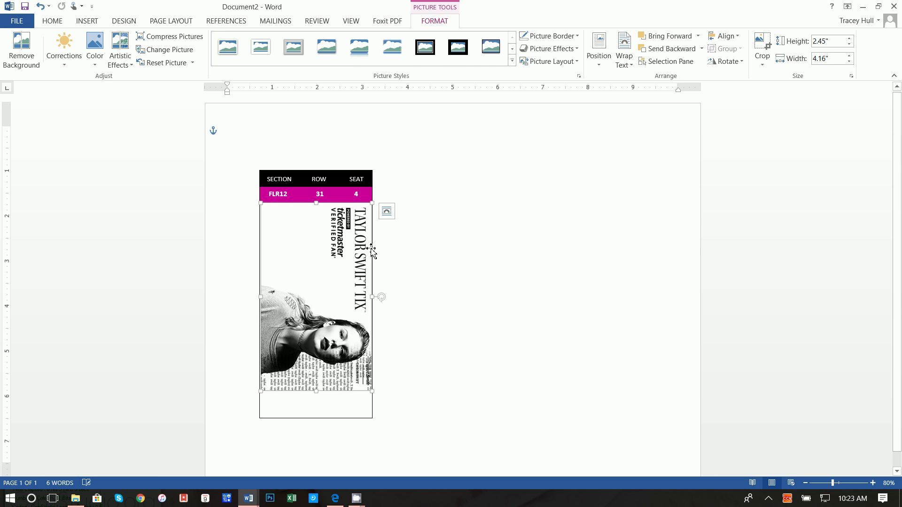
pyautogui.click(490, 293)
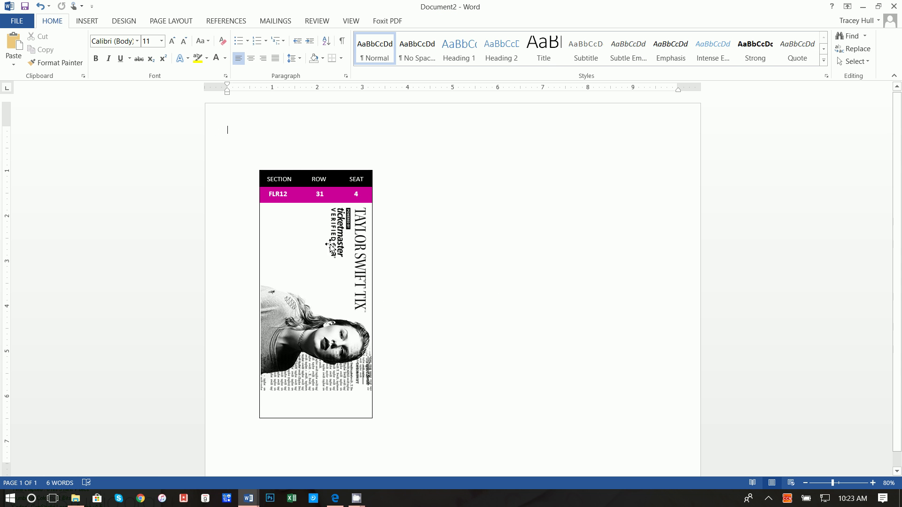
# Draw a rectangle over the Ticketmaster Verified Fan logo.
pyautogui.click(87, 21)
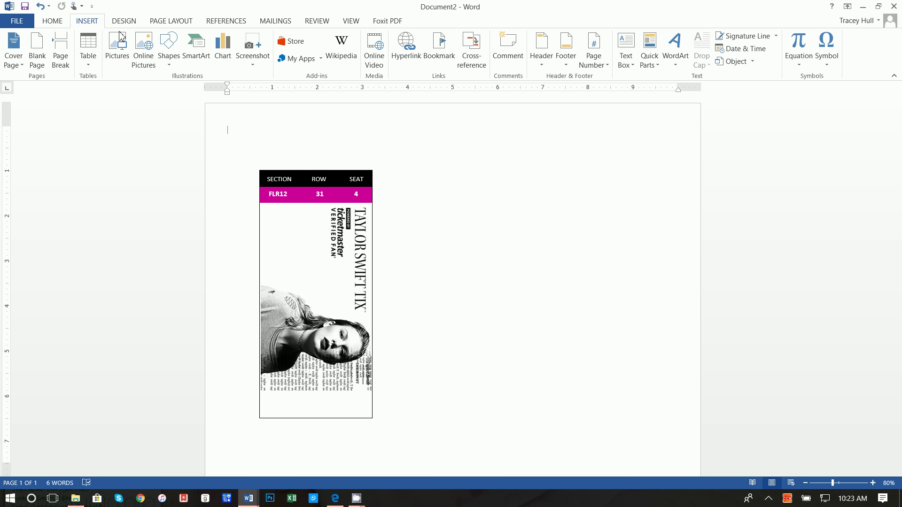
pyautogui.click(168, 46)
pyautogui.click(195, 91)
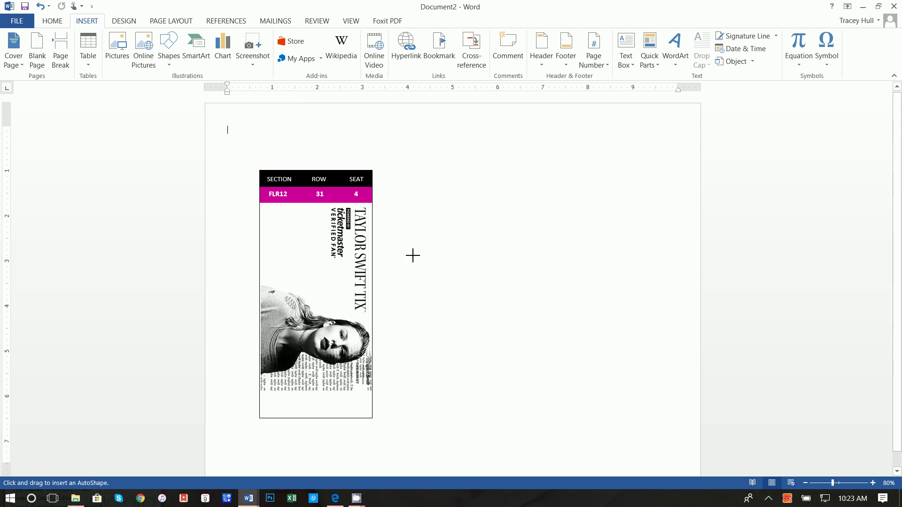
pyautogui.moveTo(326, 210); pyautogui.dragTo(353, 266)
# Give the rectangle a white fill and no outline.
pyautogui.click(282, 36)
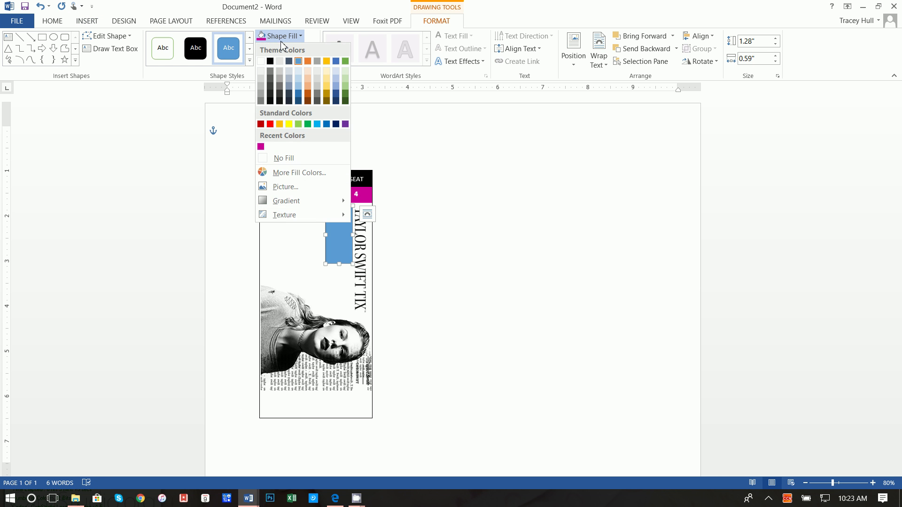
pyautogui.click(261, 61)
pyautogui.click(282, 48)
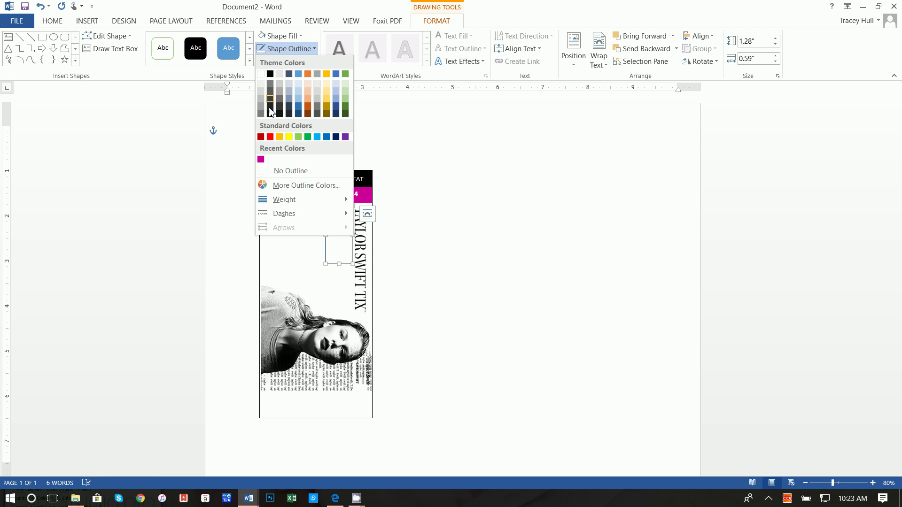
pyautogui.click(272, 171)
pyautogui.click(422, 268)
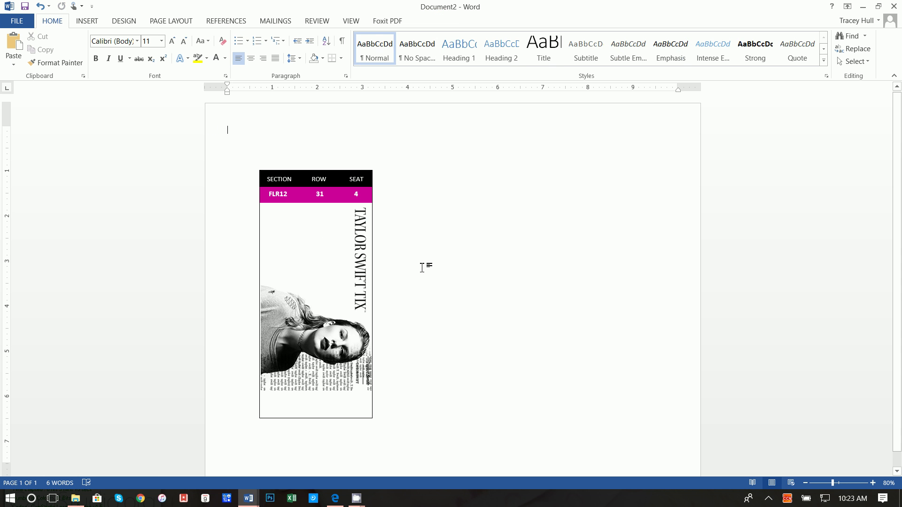
pyautogui.click(84, 20)
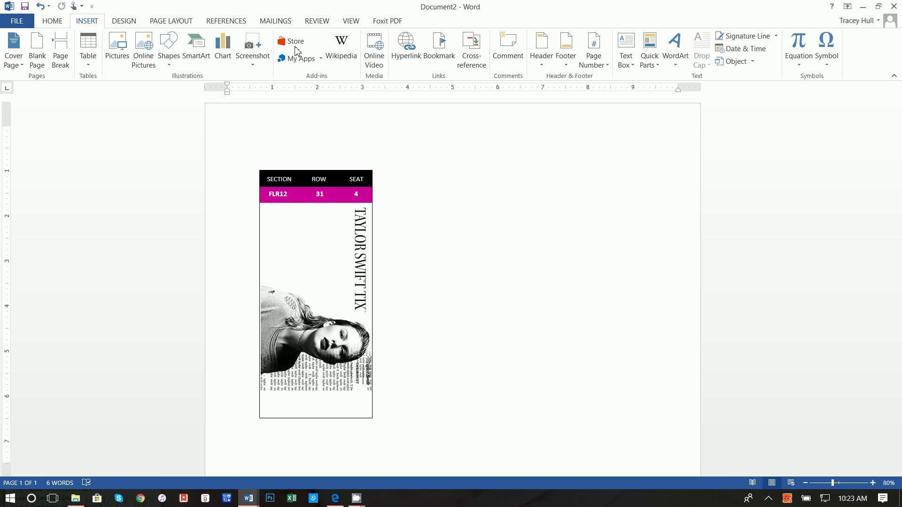
# Draw a text box right of the ticket reading Cougar Ridge, 2018 Auction Winner, May 22nd 2018, 7:00pm.
pyautogui.click(626, 50)
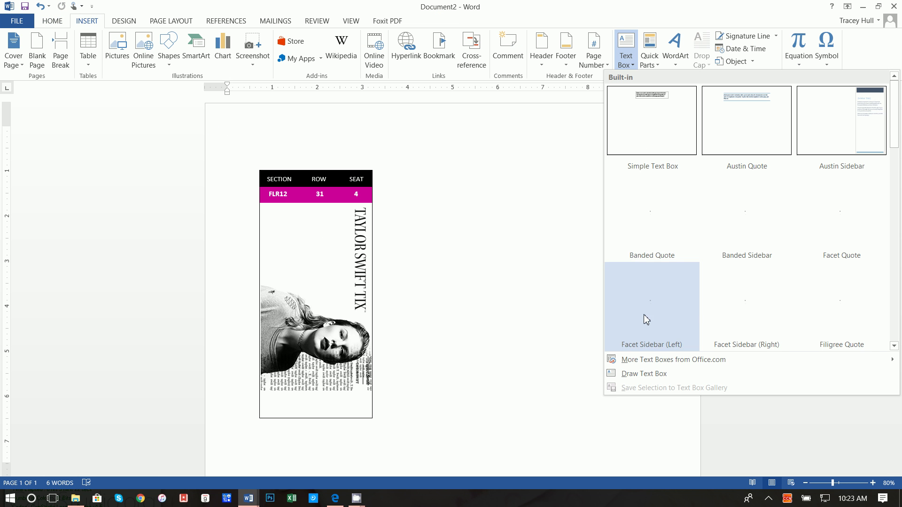
pyautogui.click(648, 374)
pyautogui.moveTo(400, 220)
pyautogui.mouseDown()
pyautogui.moveTo(438, 268)
pyautogui.moveTo(546, 296)
pyautogui.mouseUp()
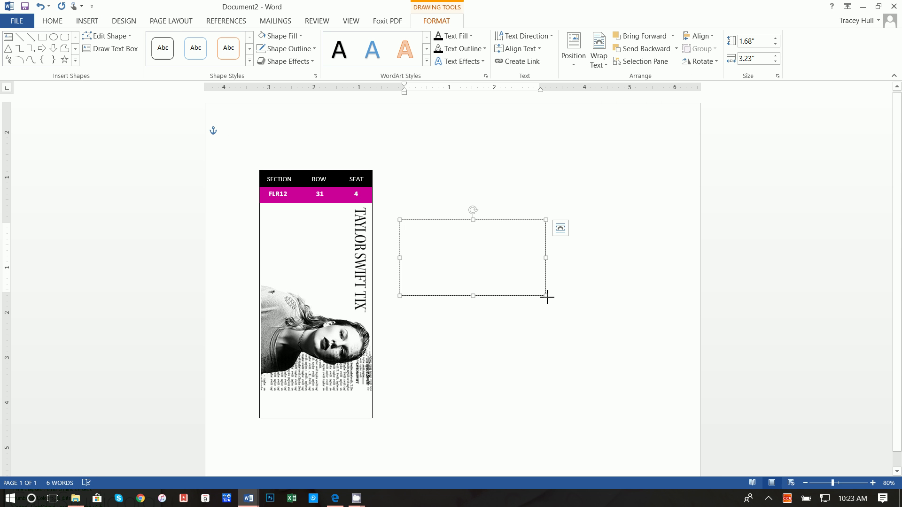
pyautogui.write('Cour')
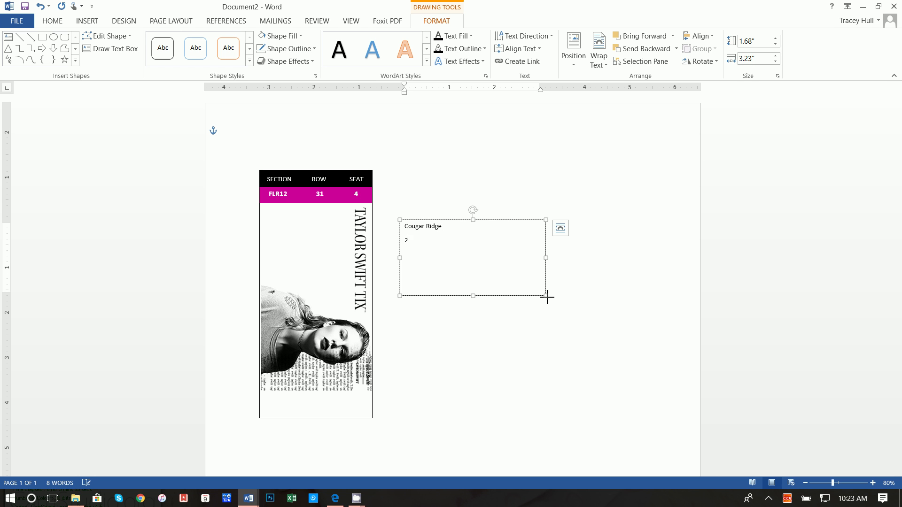
pyautogui.write('uction Winner')
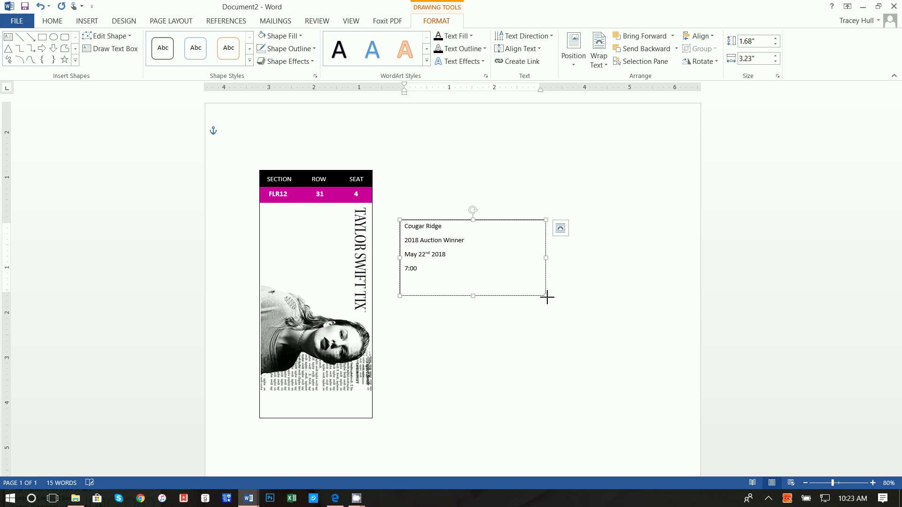
pyautogui.moveTo(466, 277); pyautogui.dragTo(360, 215)
# Set the event text's paragraph spacing to 0 pt after with single line spacing.
pyautogui.click(53, 21)
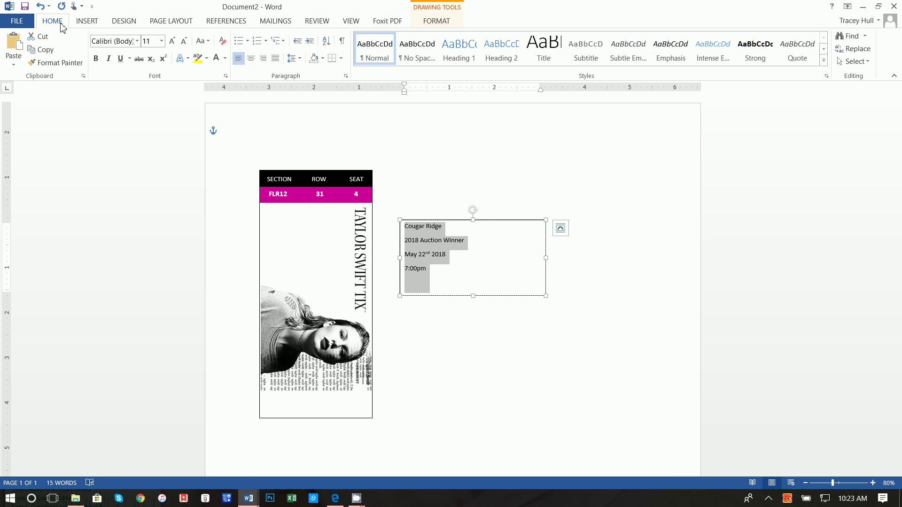
pyautogui.click(297, 58)
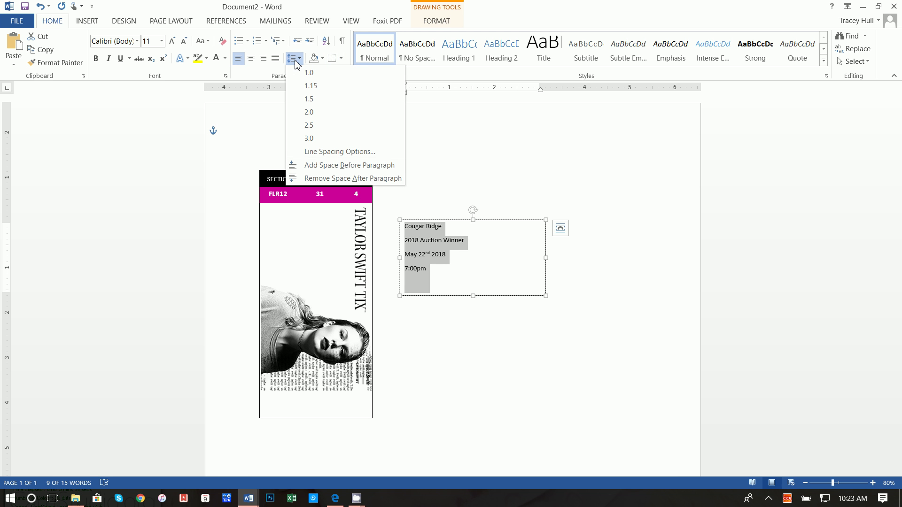
pyautogui.click(319, 152)
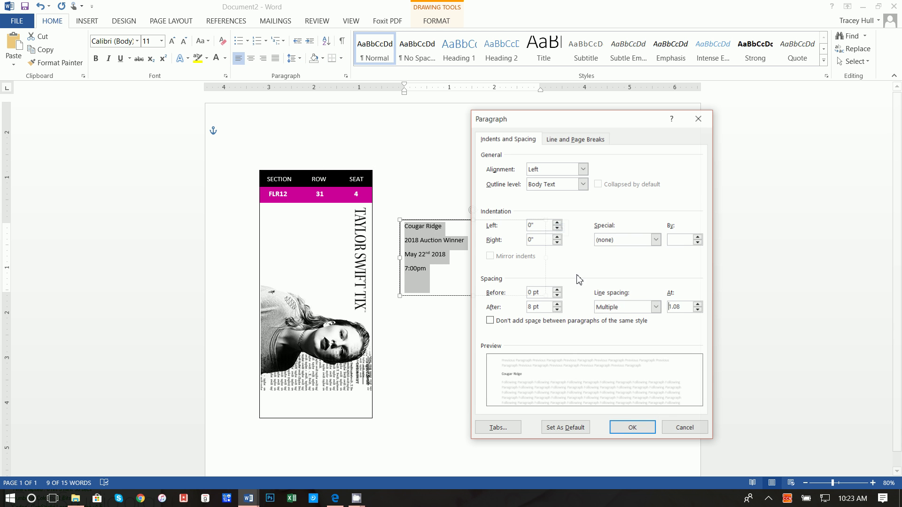
pyautogui.click(557, 310)
pyautogui.click(627, 307)
pyautogui.click(606, 316)
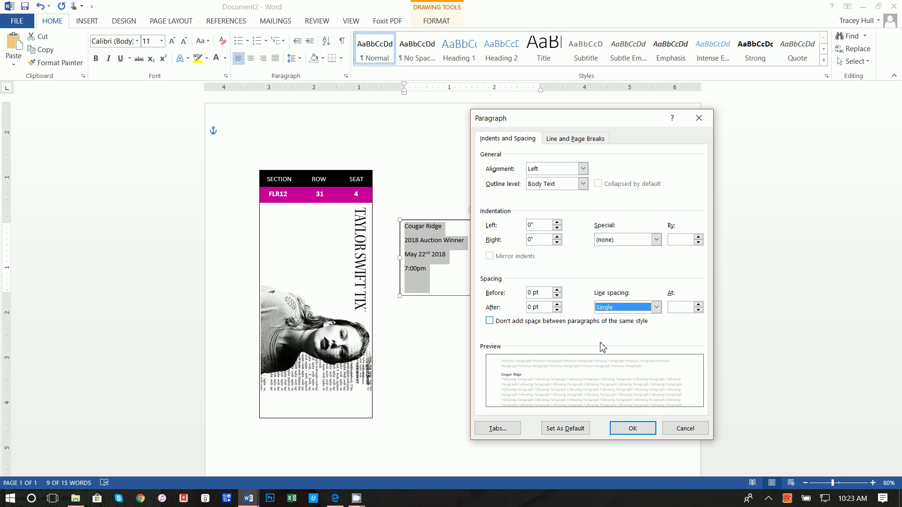
pyautogui.click(632, 429)
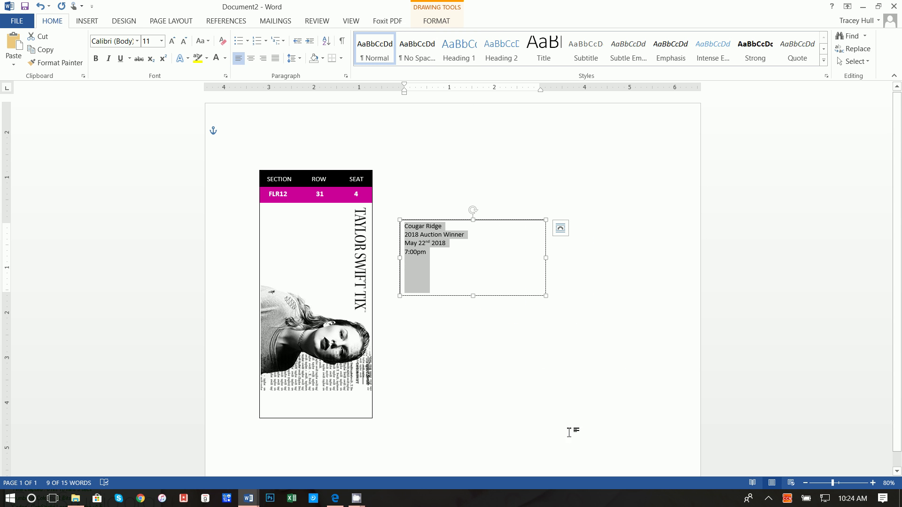
# Change the event text font to Kredit Back and make the first two lines size 20.
pyautogui.click(136, 41)
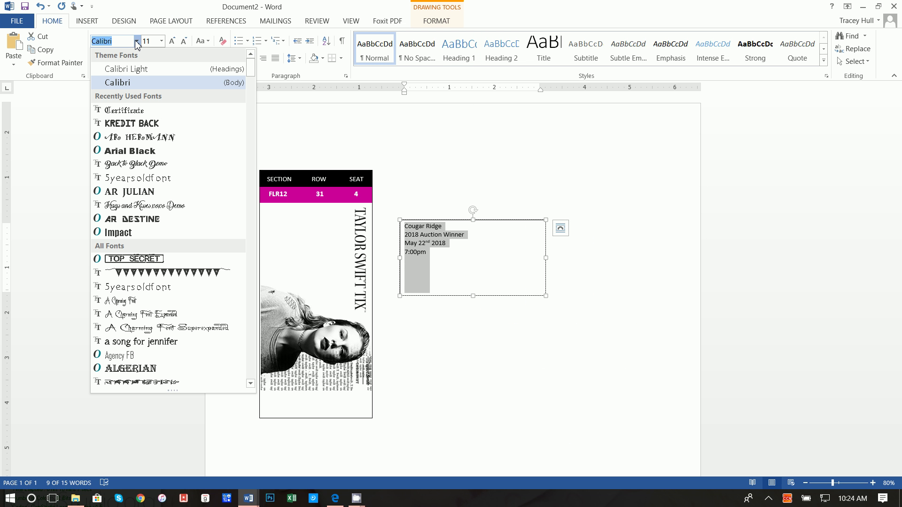
pyautogui.click(131, 123)
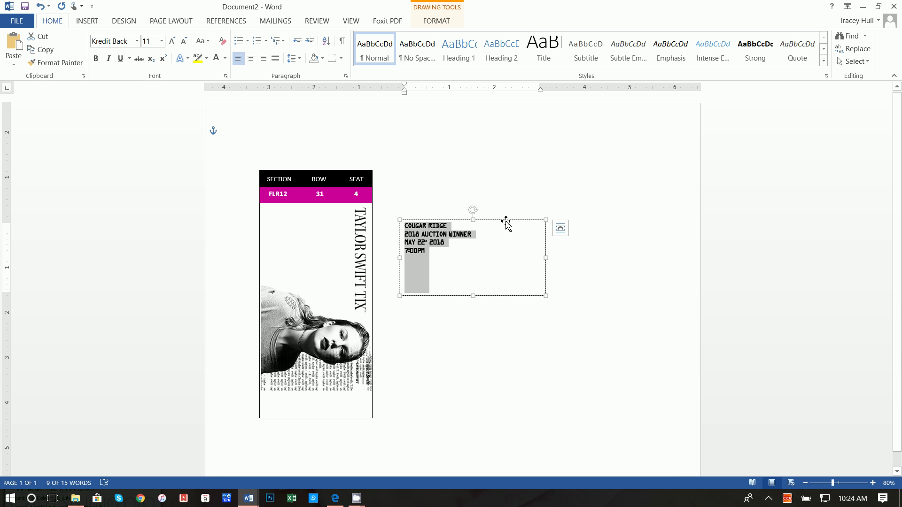
pyautogui.click(478, 238)
pyautogui.moveTo(476, 235); pyautogui.dragTo(404, 225)
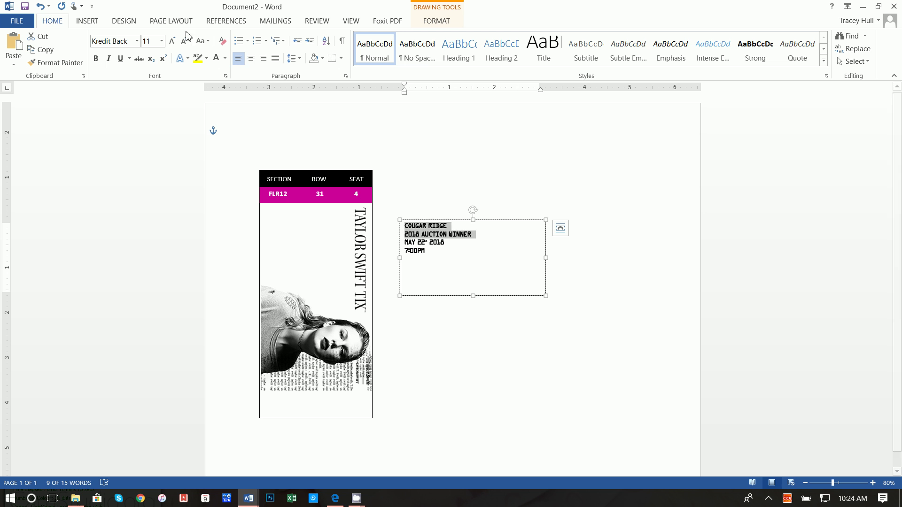
pyautogui.click(161, 41)
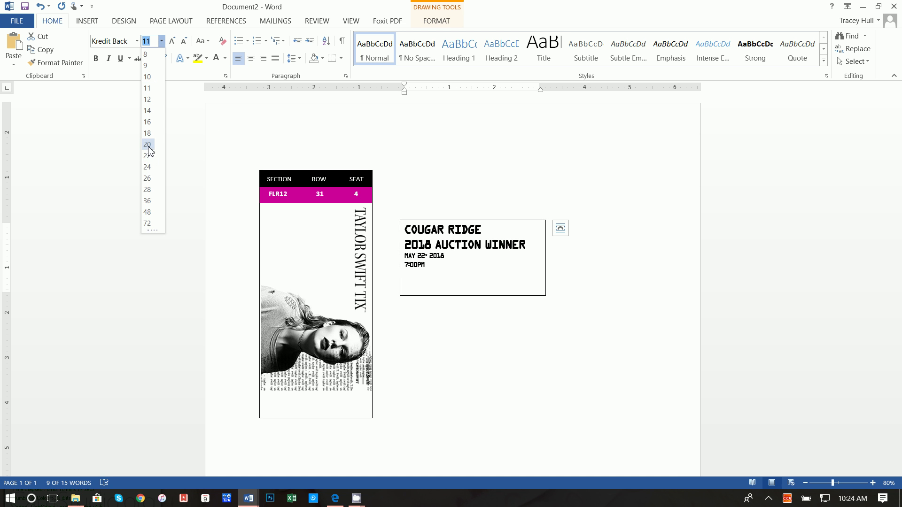
pyautogui.click(149, 146)
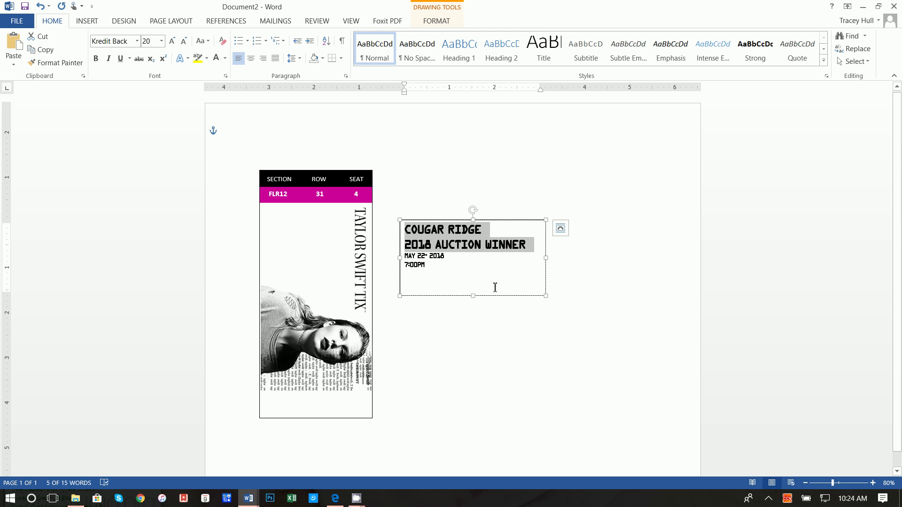
# Make the date and time lines size 16 and add a blank line after COUGAR RIDGE.
pyautogui.moveTo(445, 271); pyautogui.dragTo(403, 256)
pyautogui.click(161, 41)
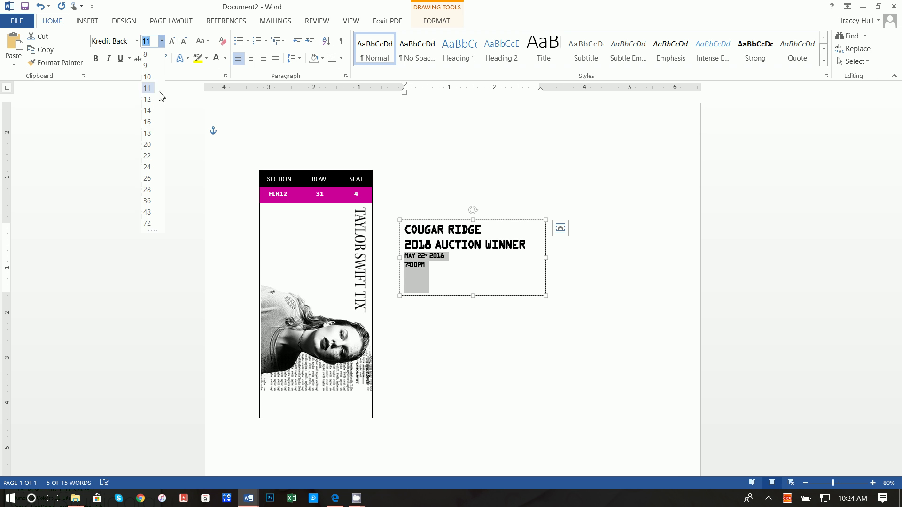
pyautogui.click(147, 122)
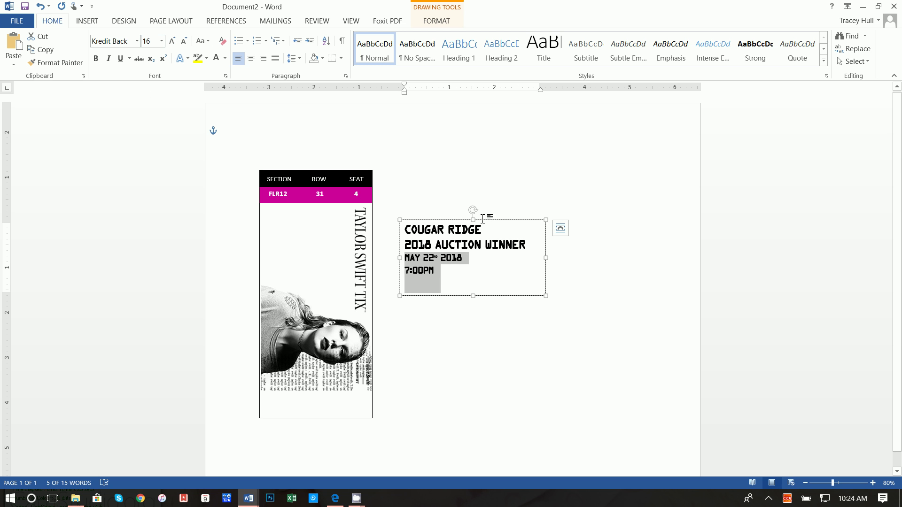
pyautogui.click(487, 232)
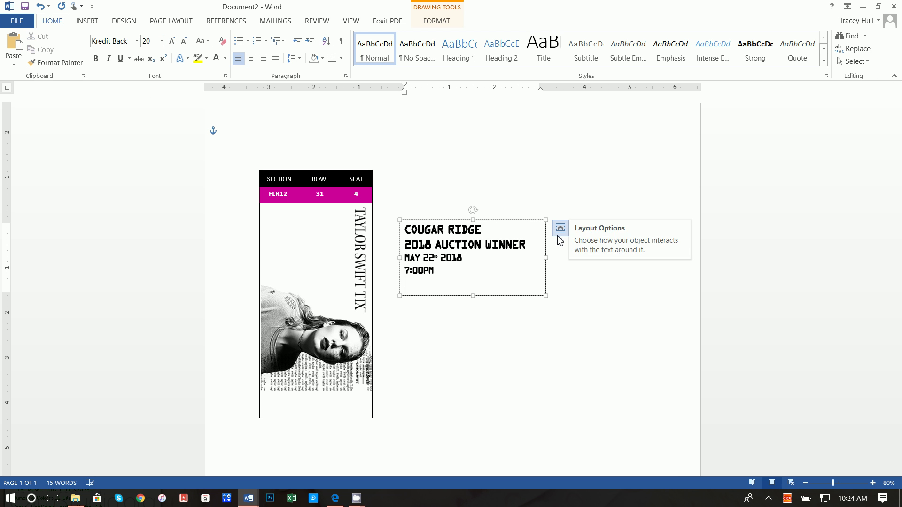
pyautogui.press('Return')
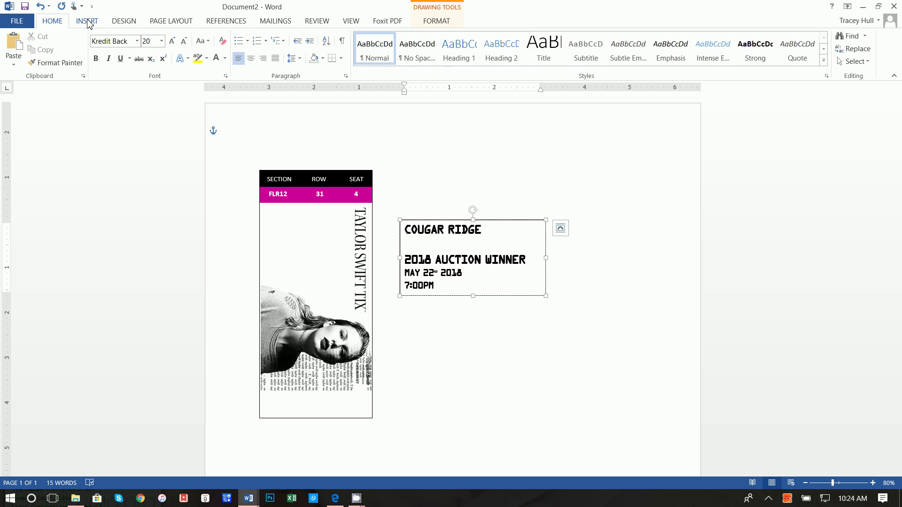
# Insert the Wingdings circle symbol (162) on the blank line below COUGAR RIDGE.
pyautogui.click(89, 24)
pyautogui.click(823, 50)
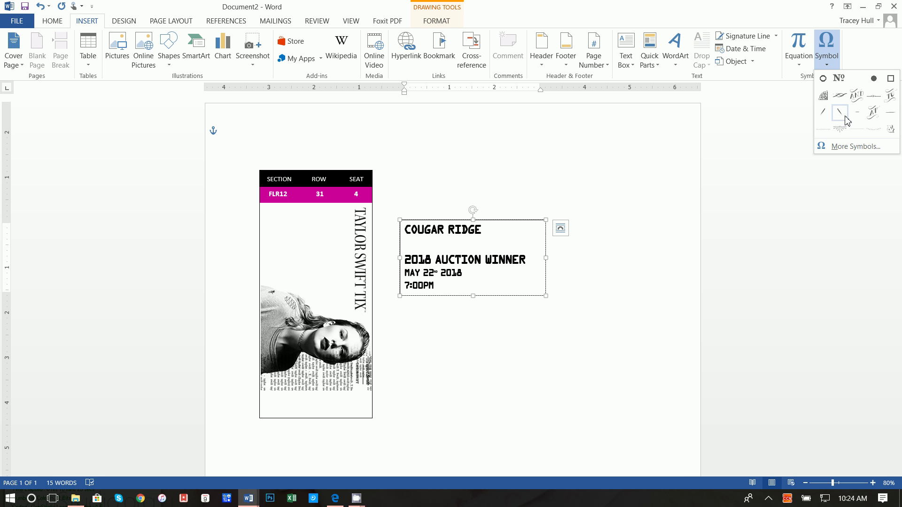
pyautogui.click(847, 147)
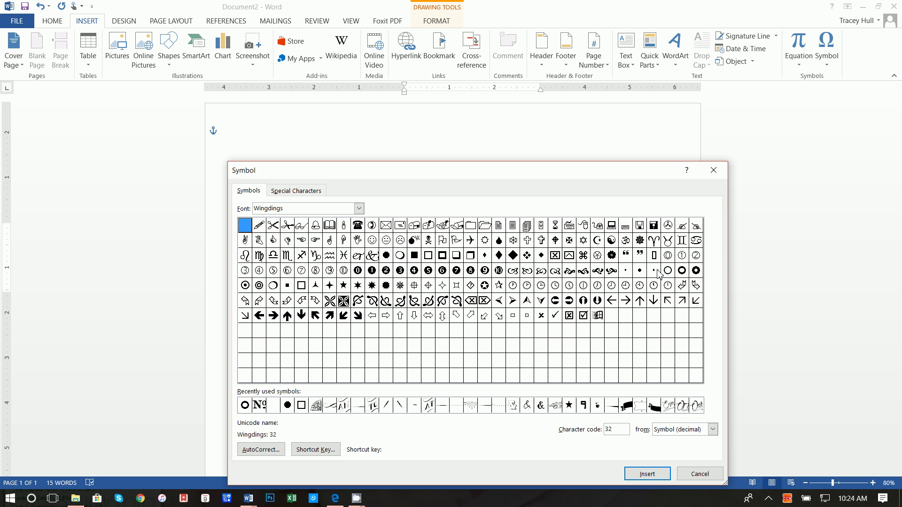
pyautogui.doubleClick(682, 270)
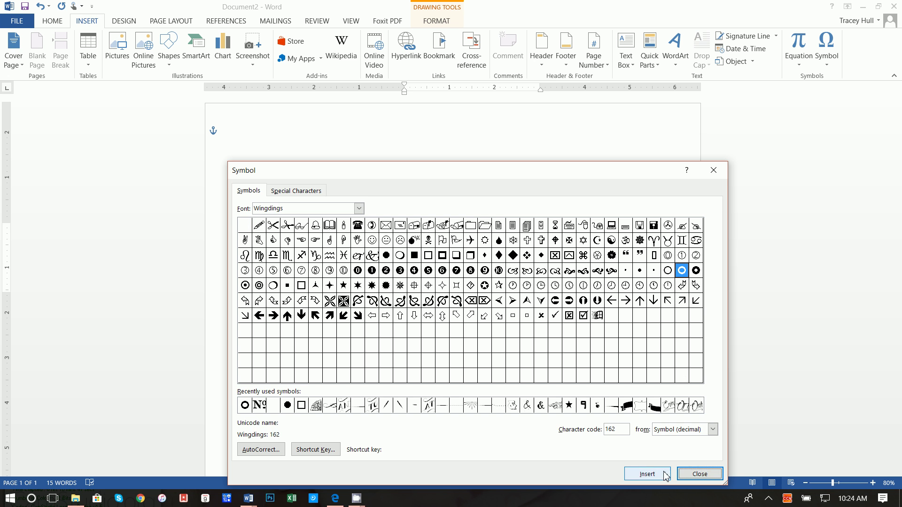
pyautogui.click(700, 474)
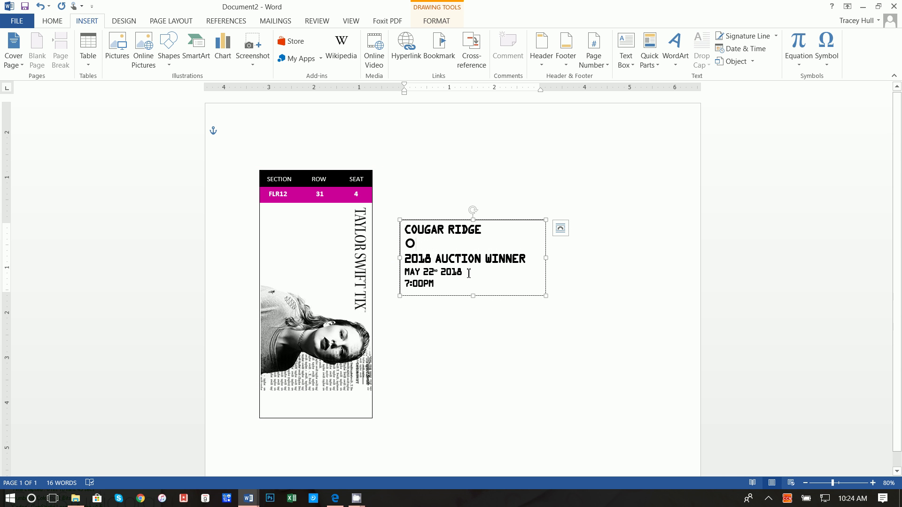
# Set the circle symbol's font size to 11.
pyautogui.moveTo(403, 244); pyautogui.dragTo(420, 244)
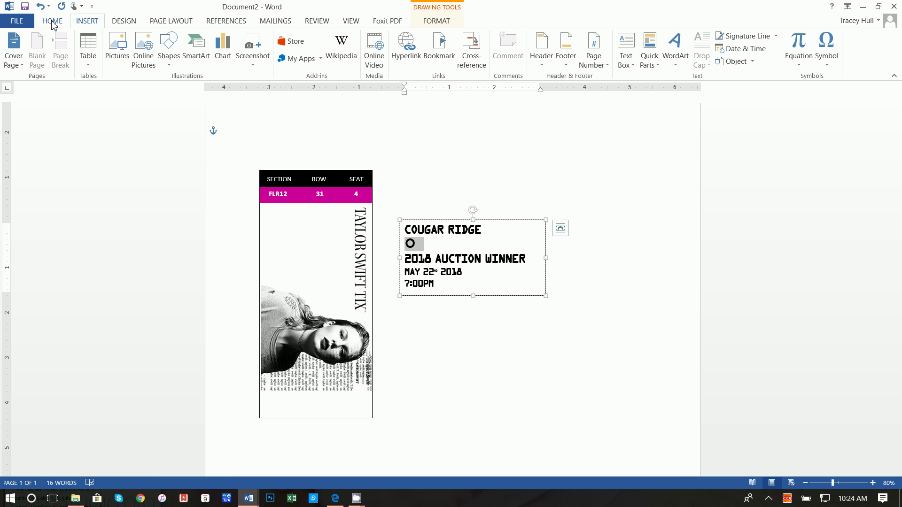
pyautogui.click(52, 21)
pyautogui.click(161, 43)
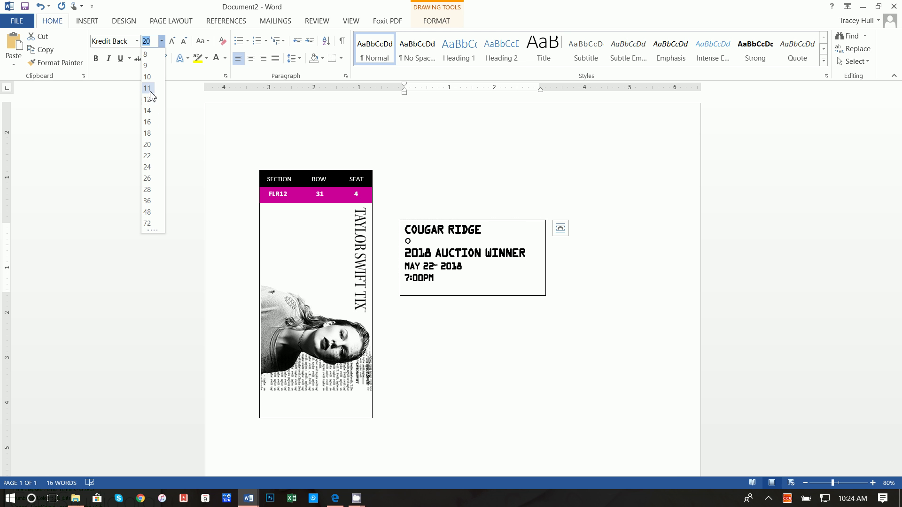
pyautogui.click(149, 89)
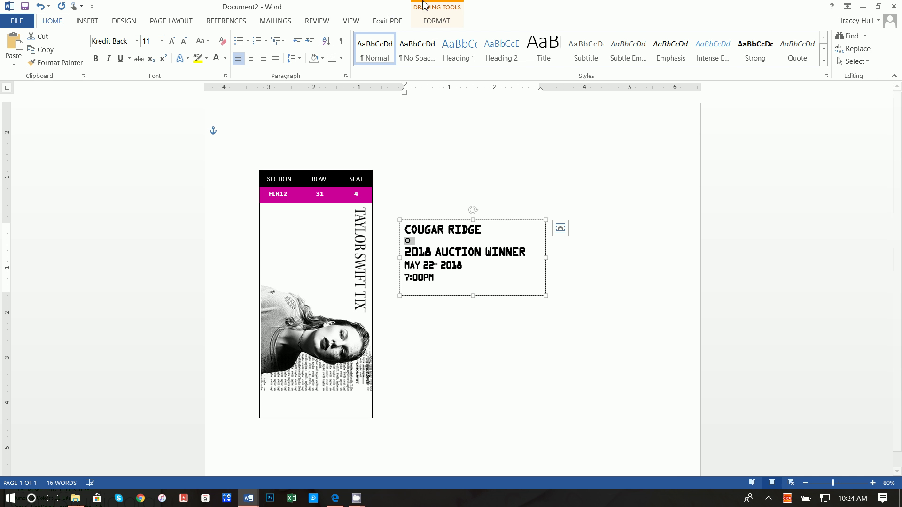
pyautogui.click(437, 20)
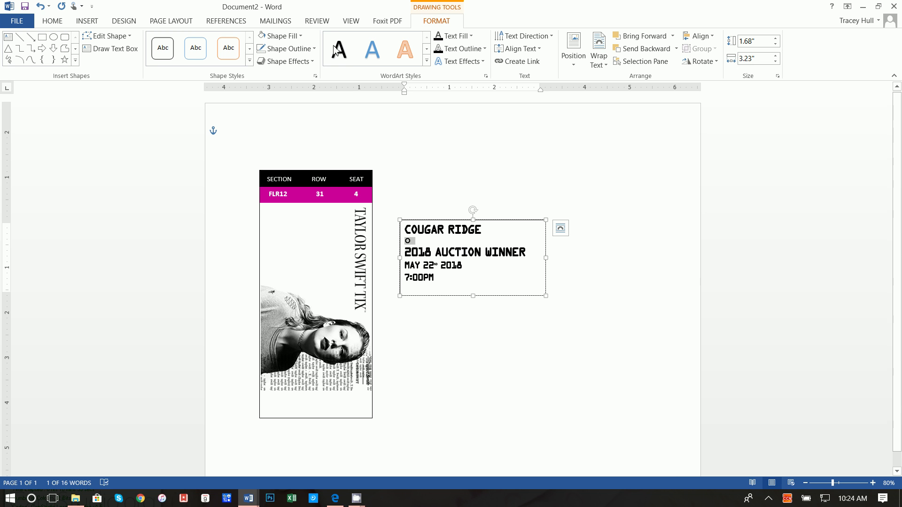
# Give the event text box no fill and no outline.
pyautogui.click(281, 36)
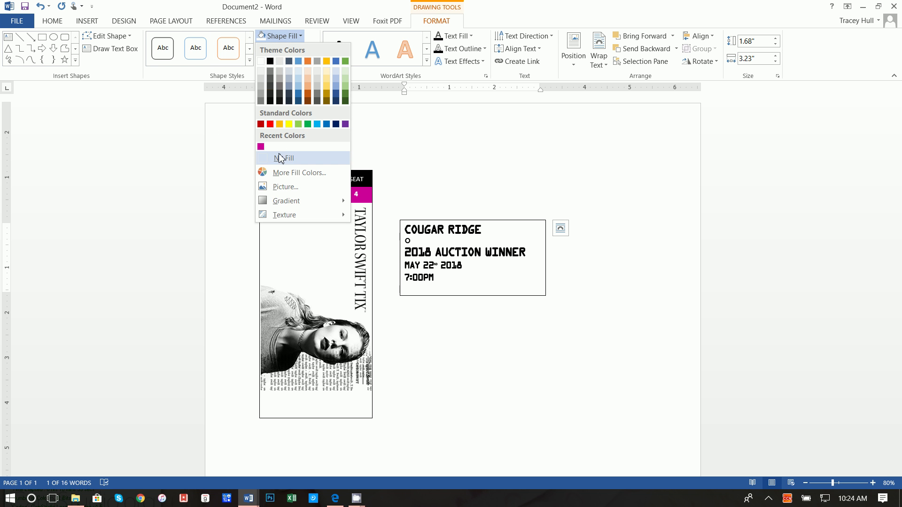
pyautogui.click(280, 158)
pyautogui.click(288, 49)
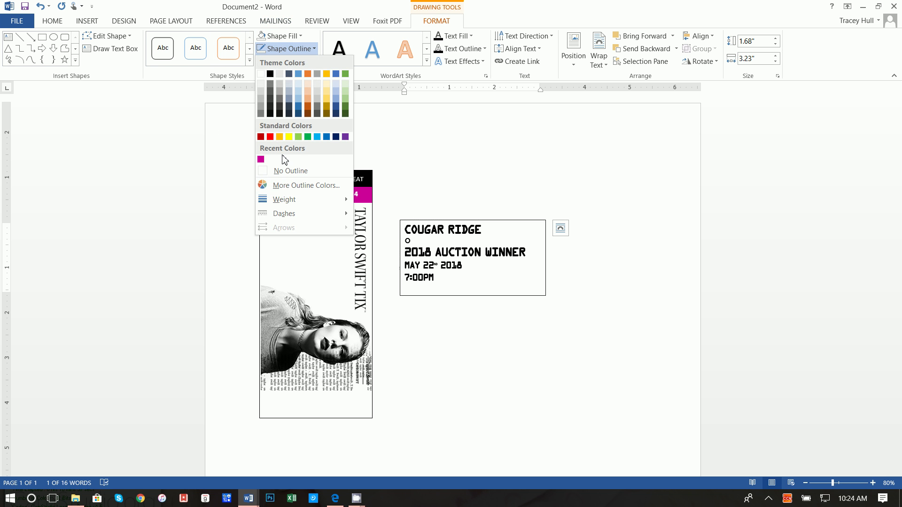
pyautogui.click(288, 171)
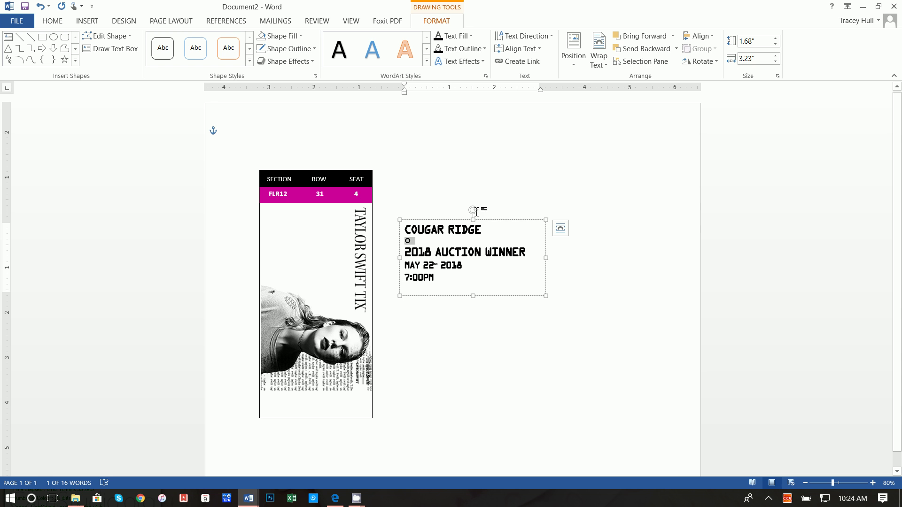
# Rotate the text box so the text runs vertically and resize it onto the ticket beside TAYLOR SWIFT TIX.
pyautogui.moveTo(476, 213); pyautogui.dragTo(344, 295)
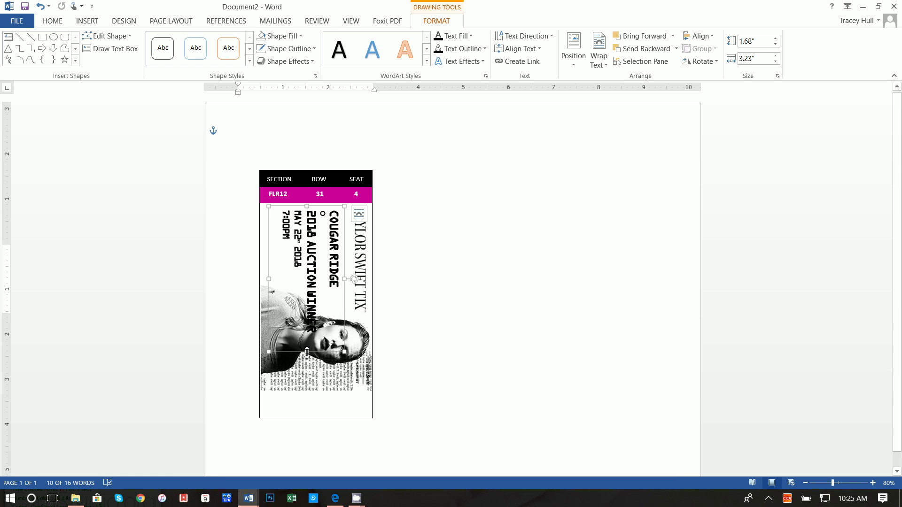
pyautogui.moveTo(308, 353); pyautogui.dragTo(310, 323)
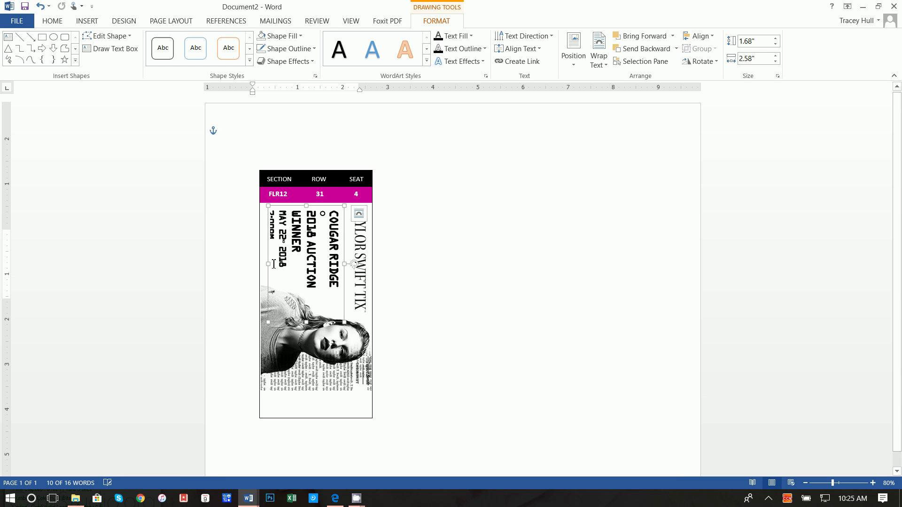
pyautogui.moveTo(270, 264); pyautogui.dragTo(260, 264)
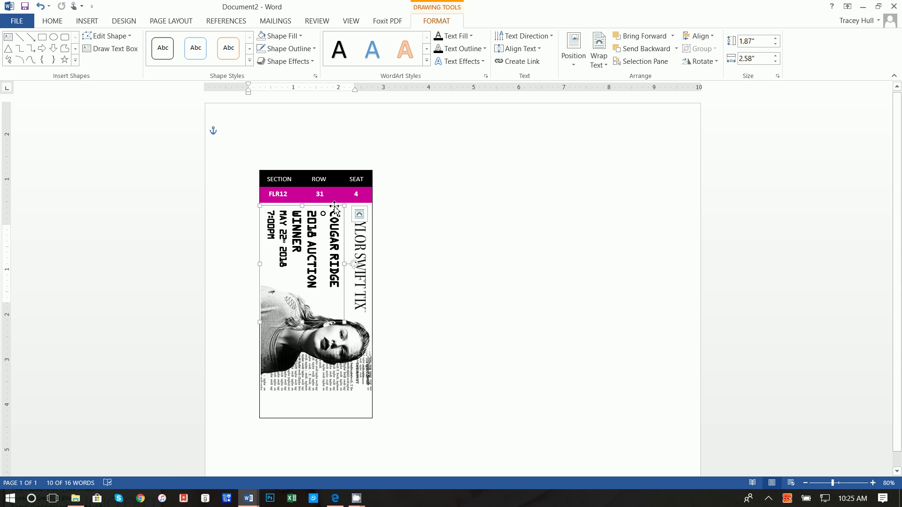
pyautogui.moveTo(332, 207); pyautogui.dragTo(337, 207)
pyautogui.click(458, 277)
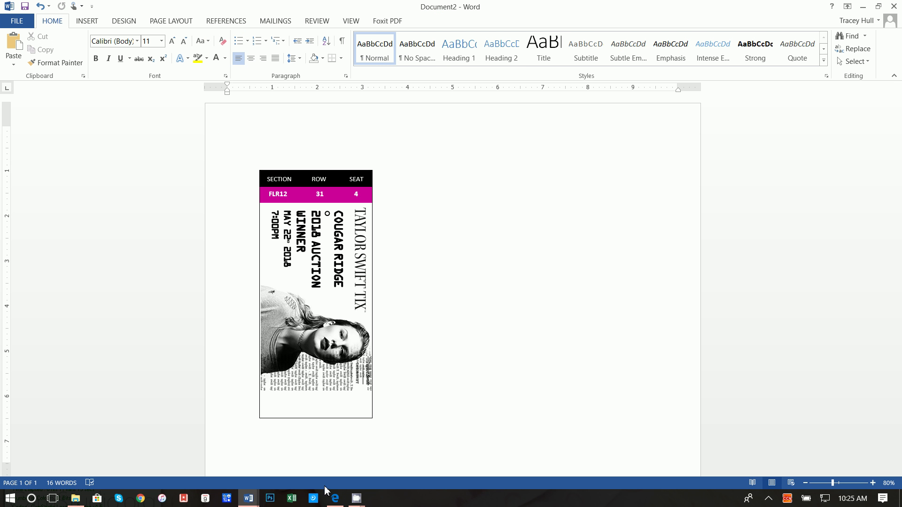
pyautogui.click(335, 498)
# Search Google Images for 'bar code .png' and save a barcode as untitled PNG.
pyautogui.hotkey('ctrl', 'a')
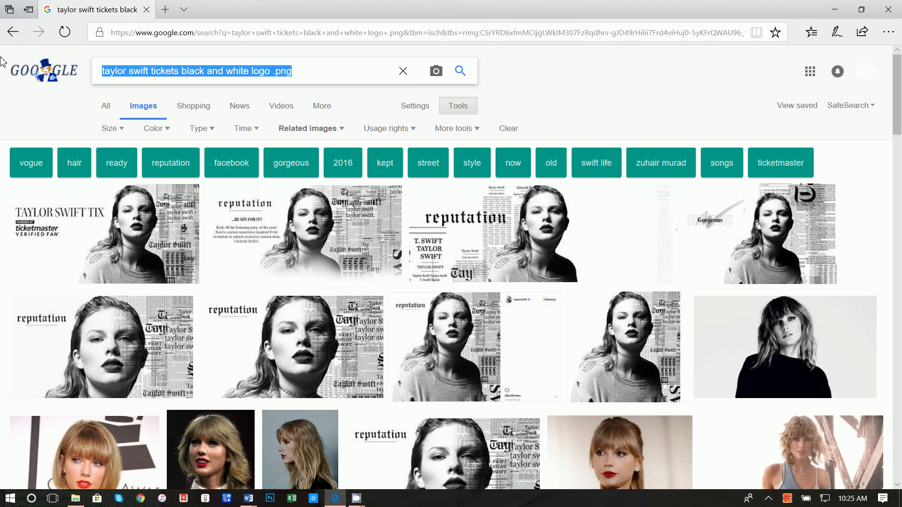
pyautogui.write('bar c')
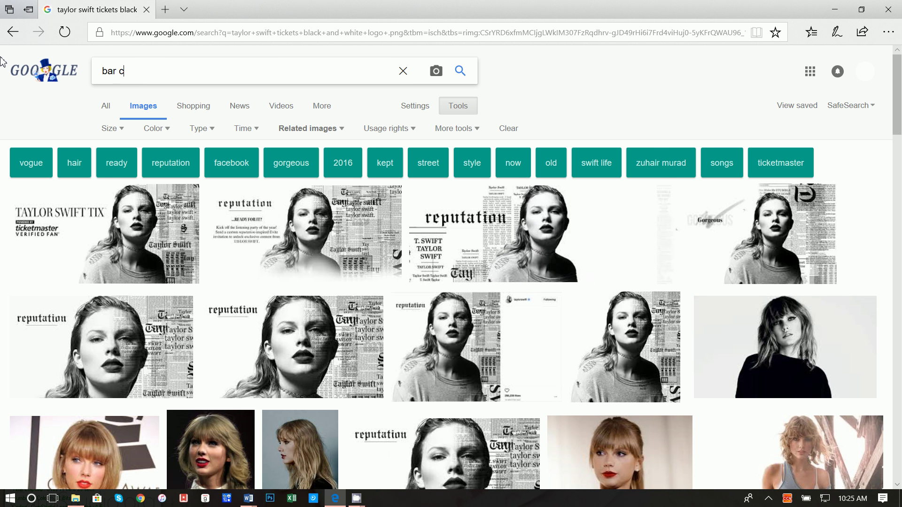
pyautogui.write('ode .png')
pyautogui.press('Return')
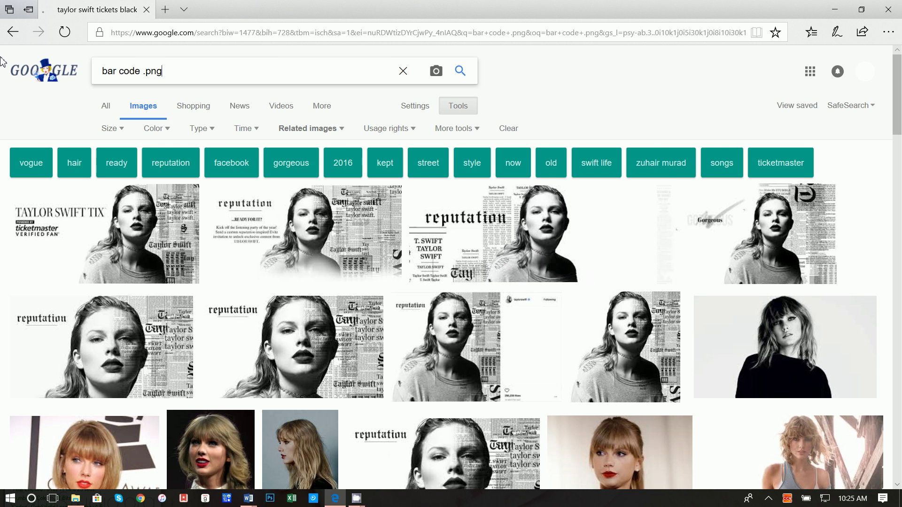
pyautogui.scroll(-1, 235, 282)
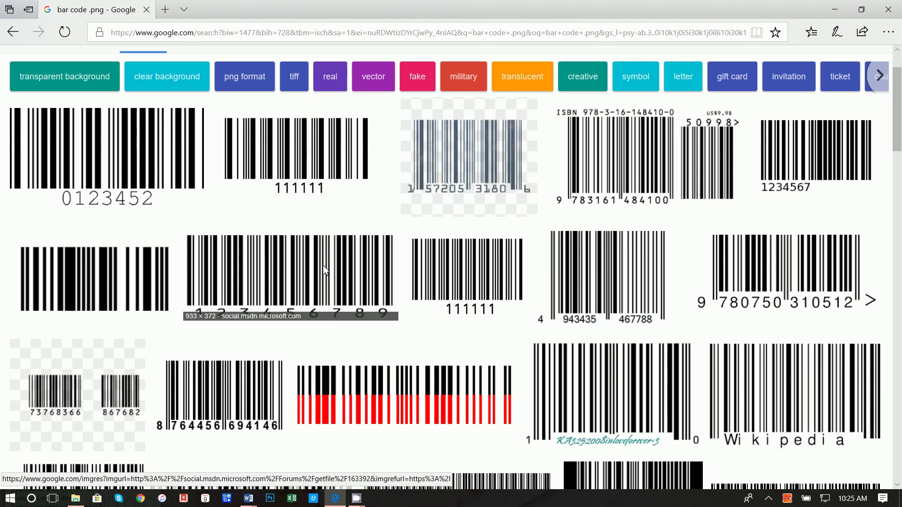
pyautogui.click(134, 295)
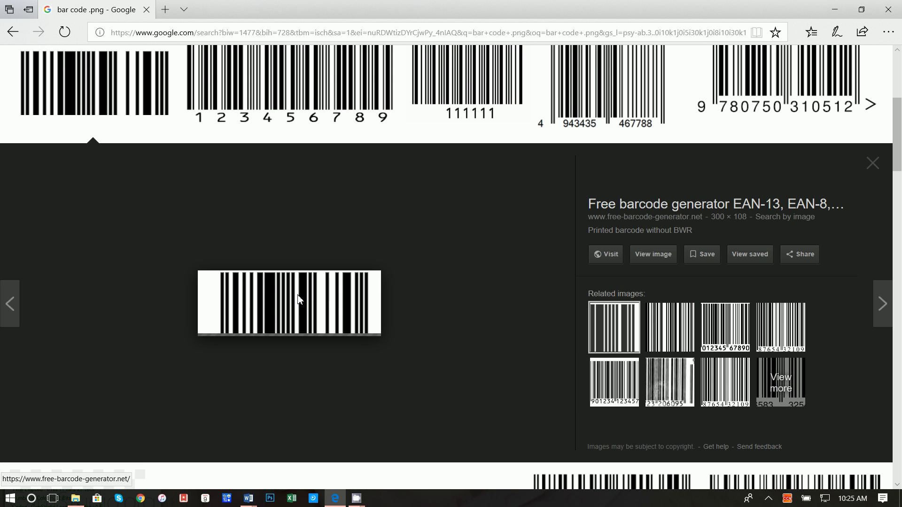
pyautogui.rightClick(298, 299)
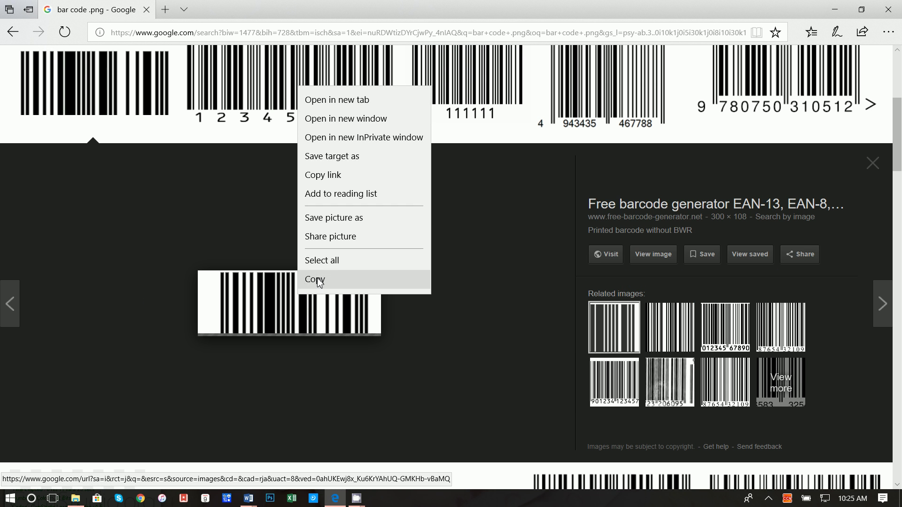
pyautogui.click(353, 225)
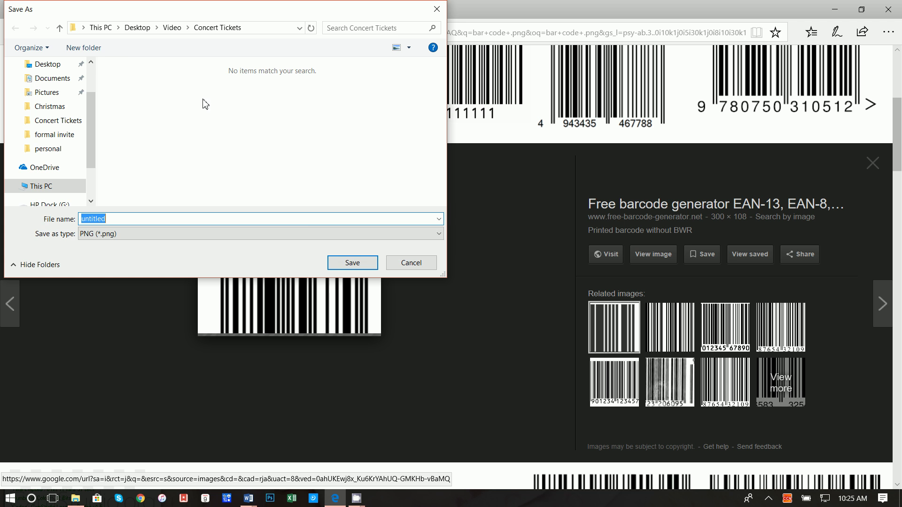
pyautogui.click(351, 262)
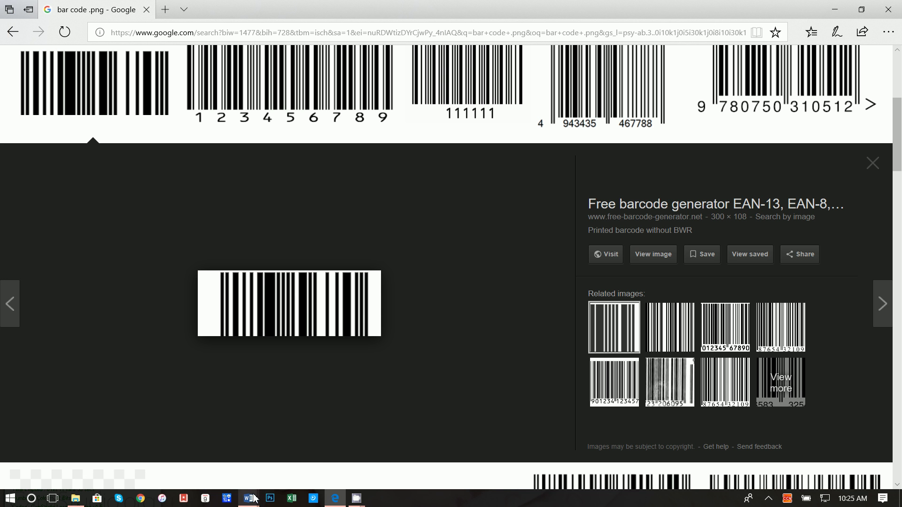
# Insert the untitled barcode picture into the Word ticket document.
pyautogui.moveTo(252, 501)
pyautogui.click(277, 465)
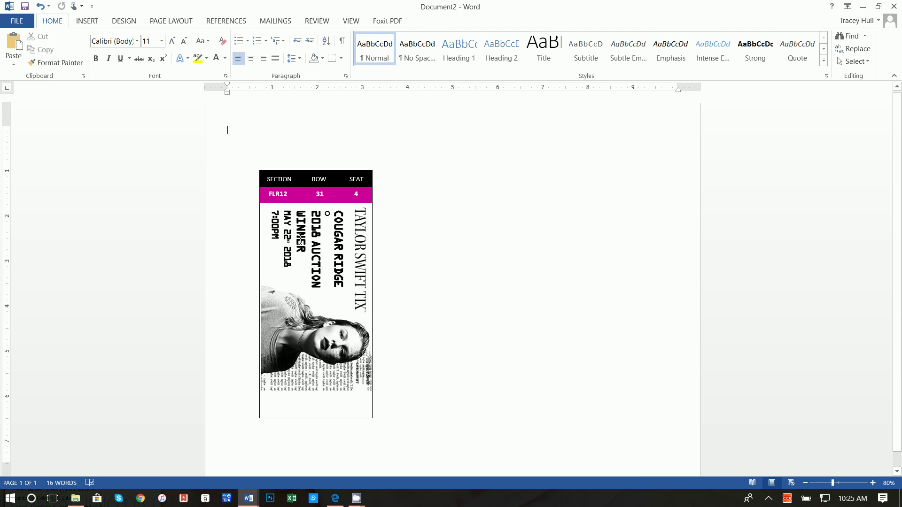
pyautogui.click(88, 20)
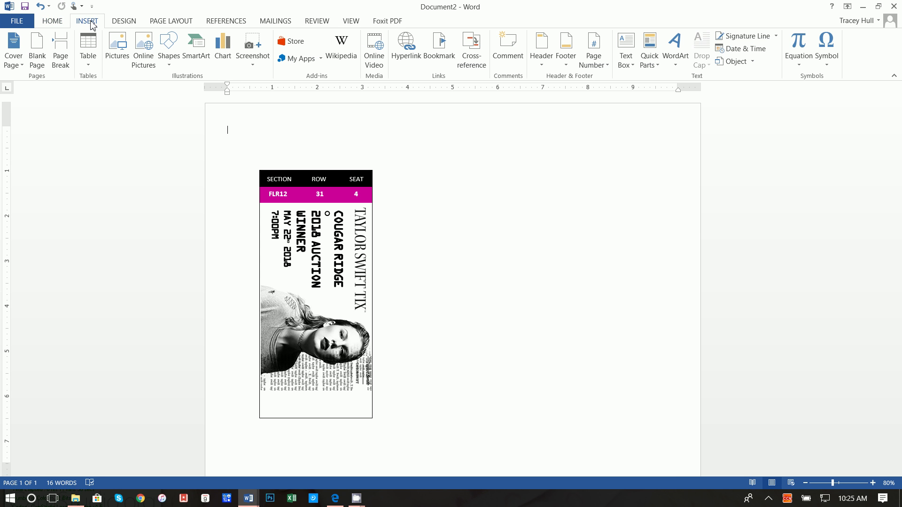
pyautogui.click(114, 53)
pyautogui.click(203, 94)
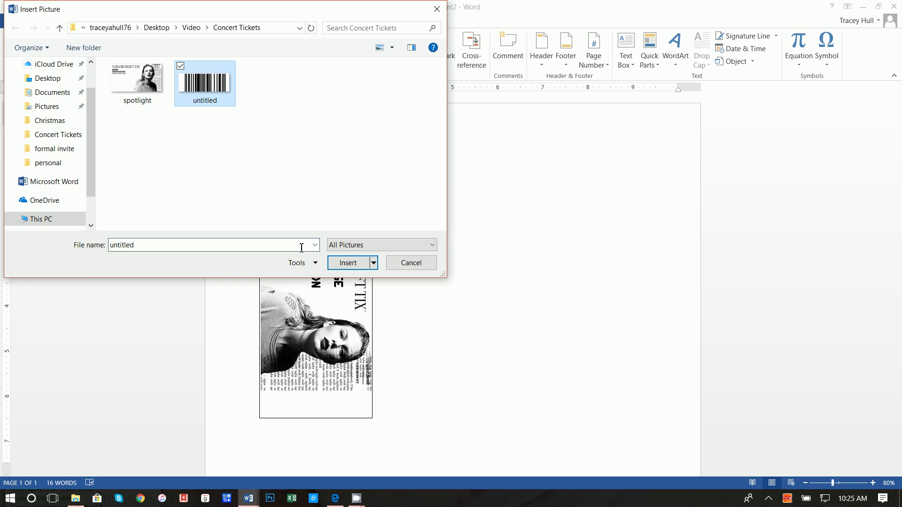
pyautogui.click(348, 262)
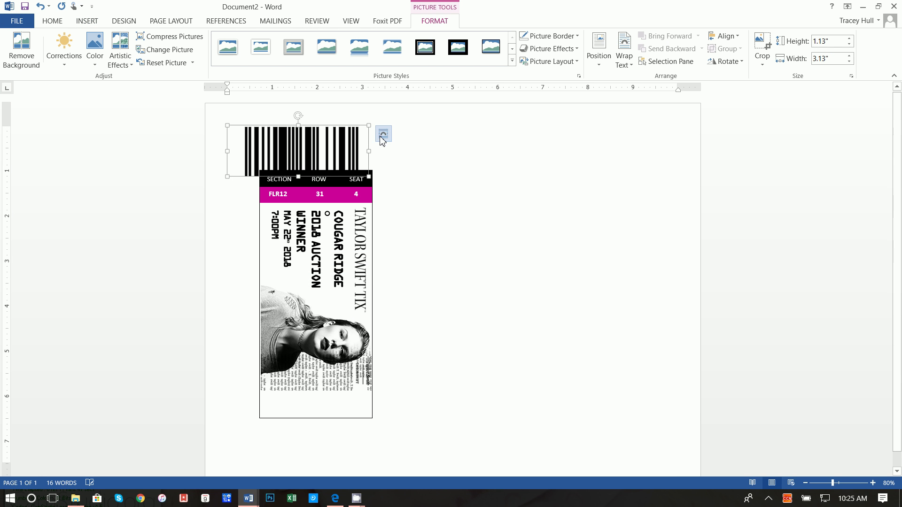
# Set the barcode picture's text wrapping to In Front of Text.
pyautogui.click(383, 135)
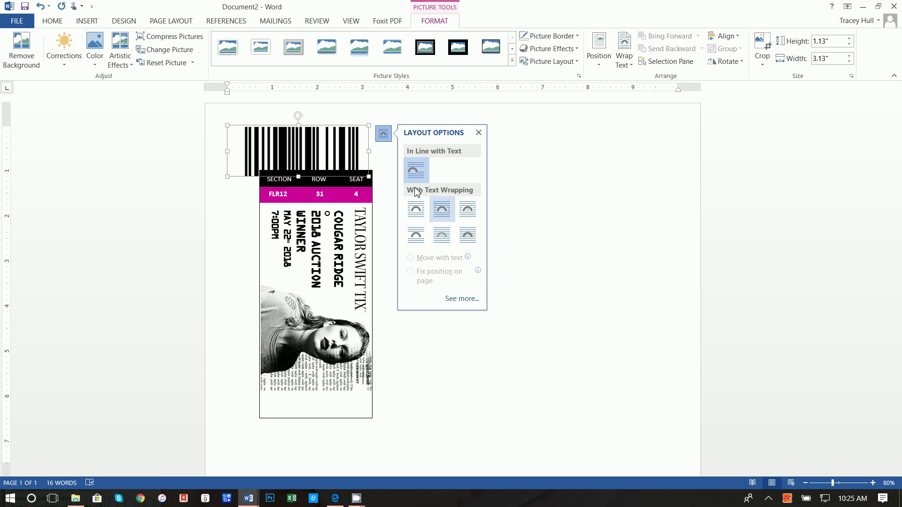
pyautogui.click(329, 136)
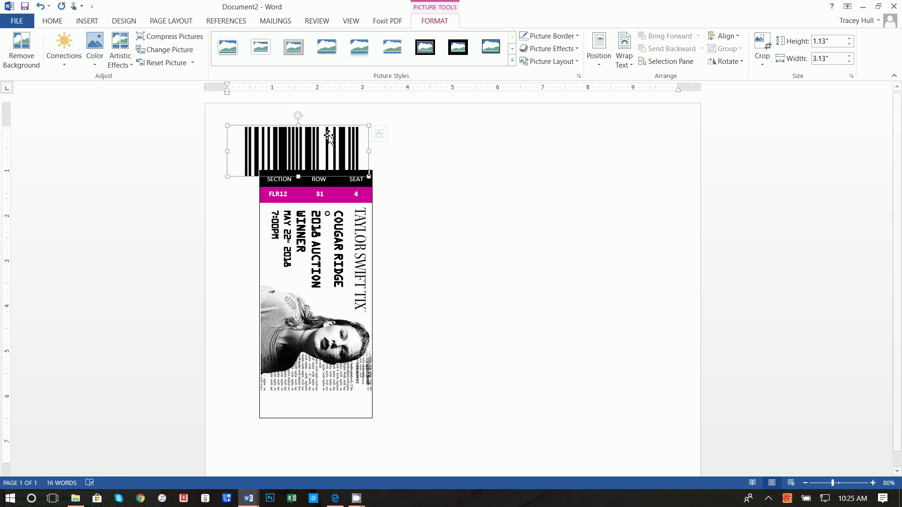
pyautogui.click(383, 135)
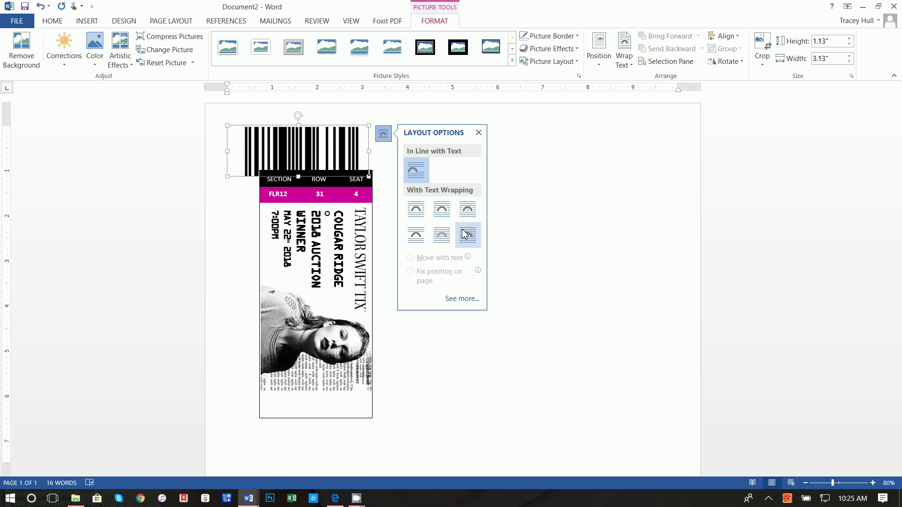
pyautogui.rightClick(343, 149)
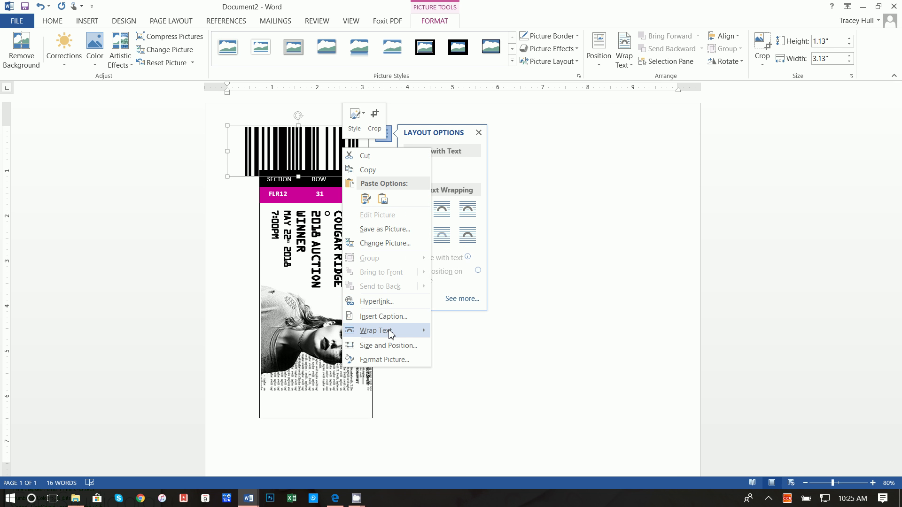
pyautogui.moveTo(390, 332)
pyautogui.click(489, 413)
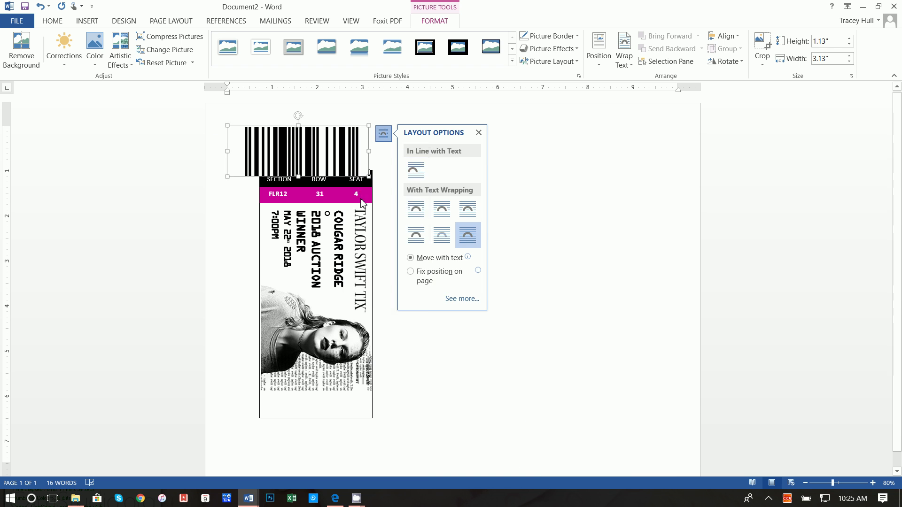
# Move the barcode to the ticket's bottom edge and size it to fit, about 0.45 inches tall.
pyautogui.moveTo(338, 152); pyautogui.dragTo(363, 400)
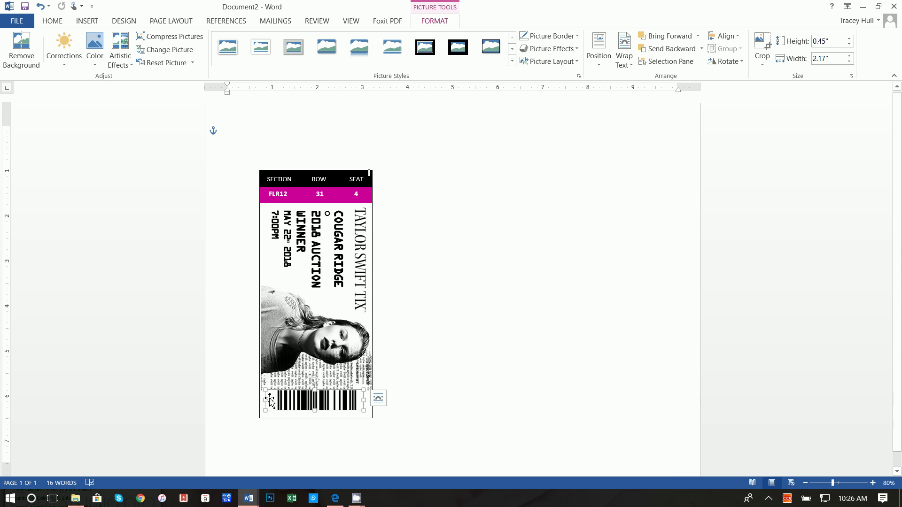
pyautogui.moveTo(267, 401); pyautogui.dragTo(329, 403)
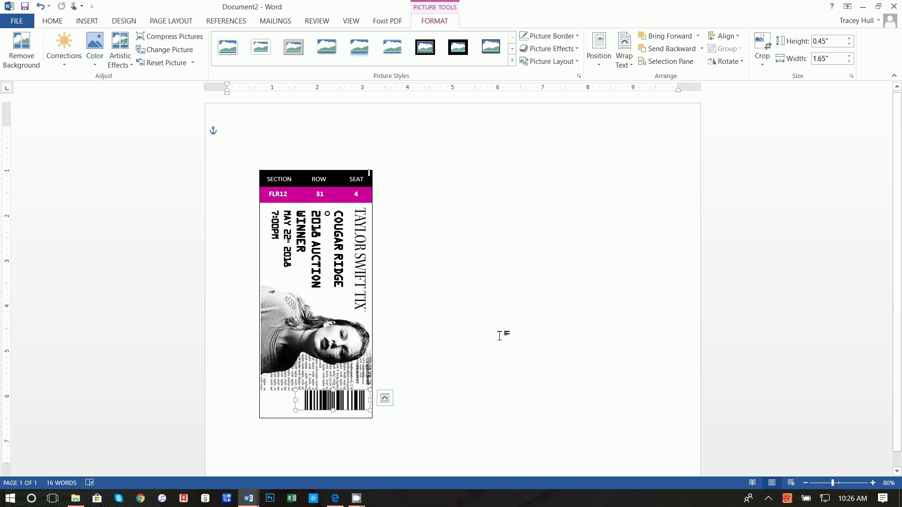
pyautogui.moveTo(295, 401); pyautogui.dragTo(263, 400)
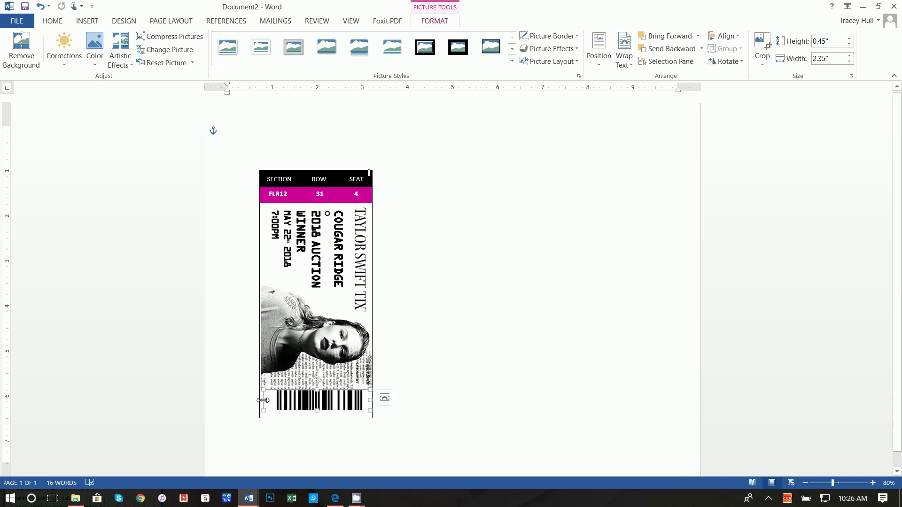
pyautogui.hotkey('ctrl', 'z')
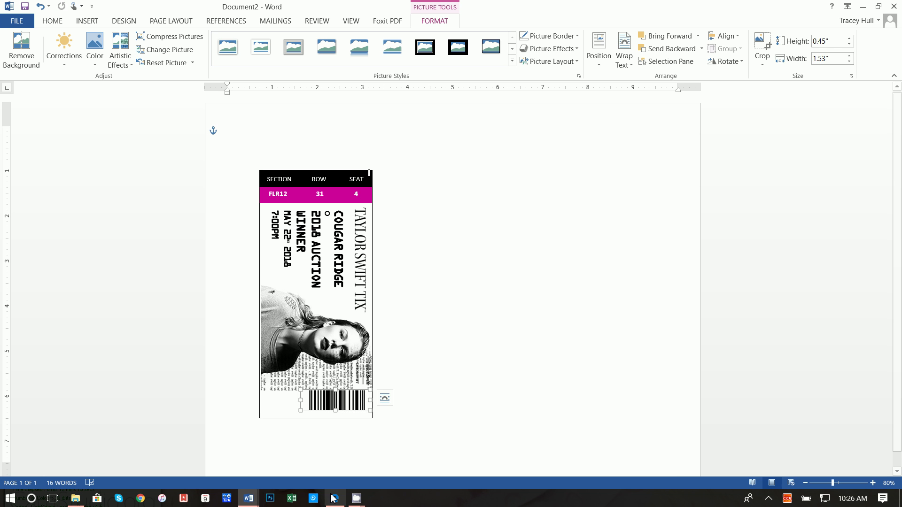
pyautogui.click(335, 498)
# Save the long plain barcode image from Edge as pCOIW.png in Concert Tickets, then return to Word.
pyautogui.scroll(3, 604, 212)
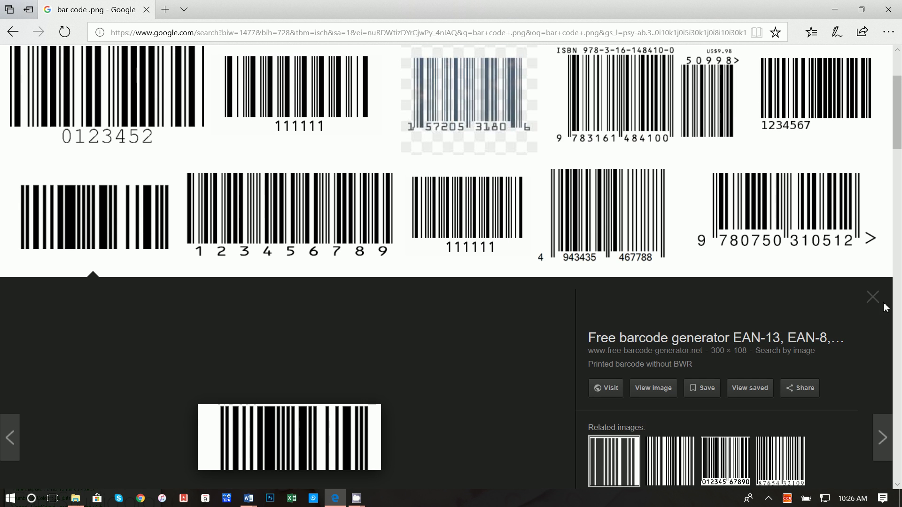
pyautogui.scroll(-5, 372, 367)
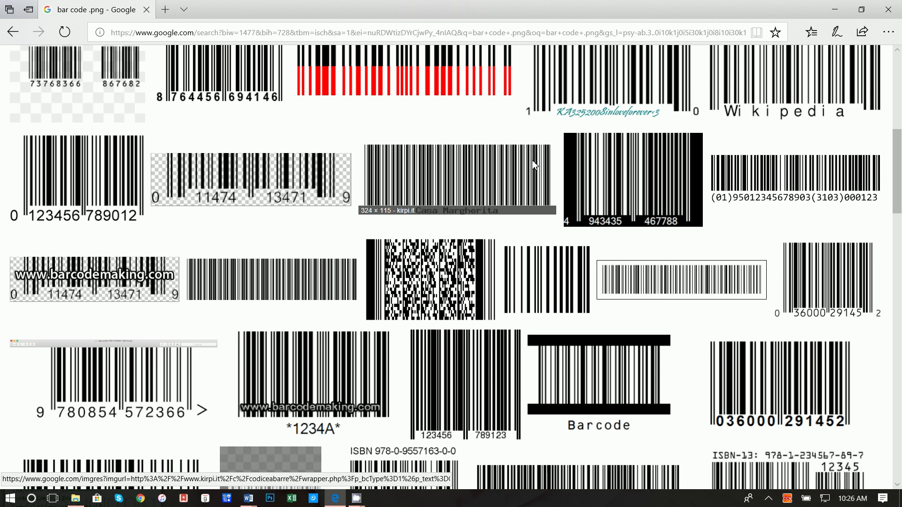
pyautogui.click(299, 277)
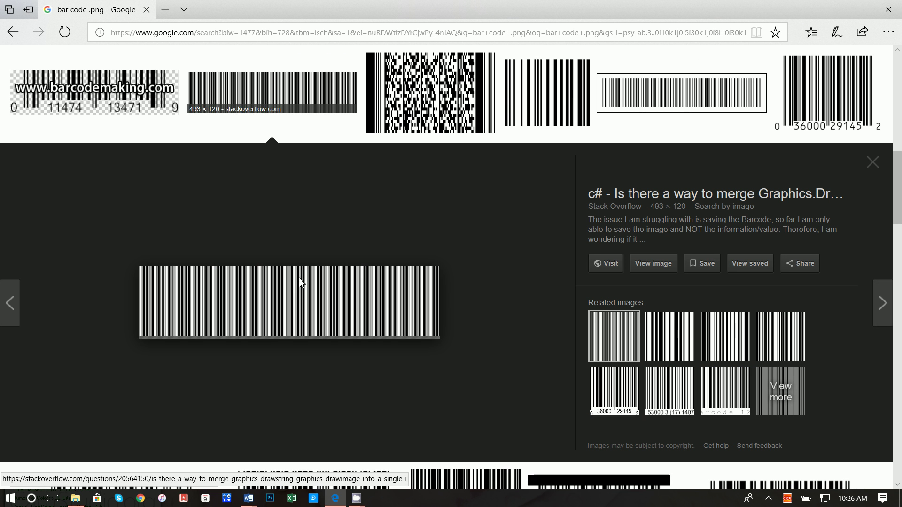
pyautogui.rightClick(352, 296)
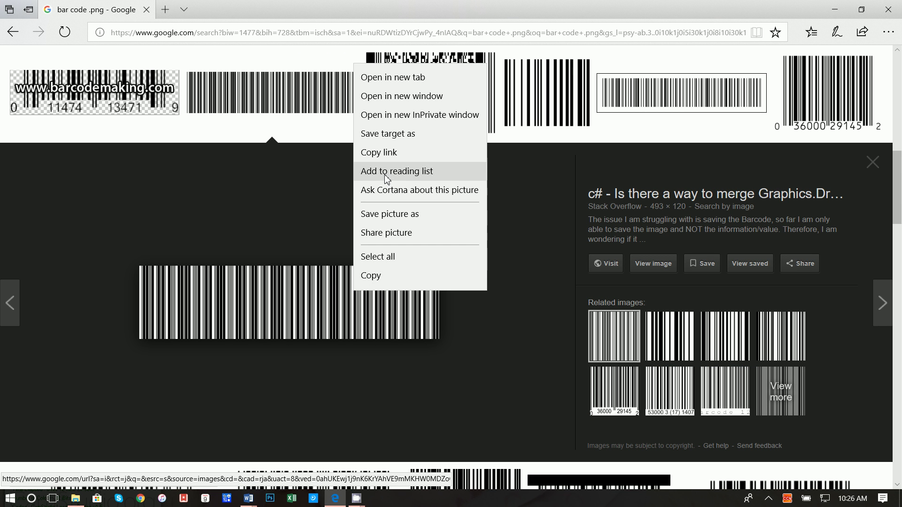
pyautogui.click(391, 214)
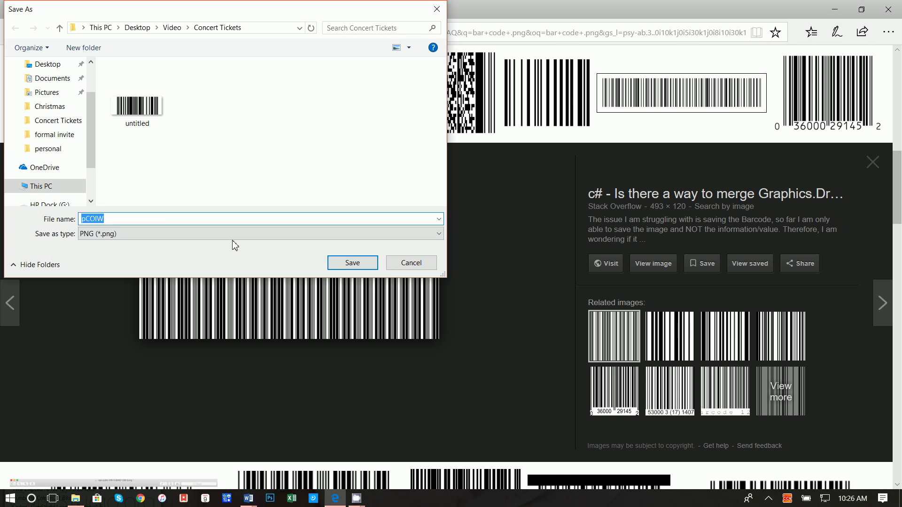
pyautogui.click(352, 263)
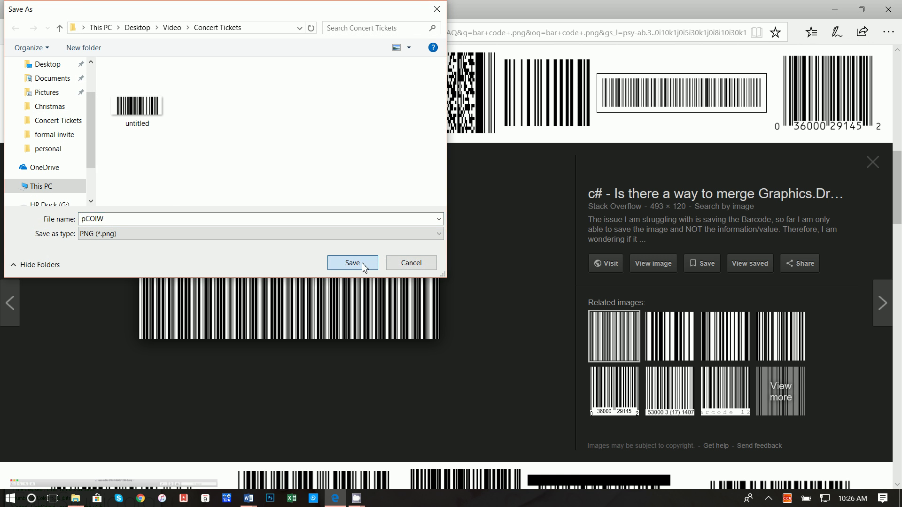
pyautogui.click(834, 9)
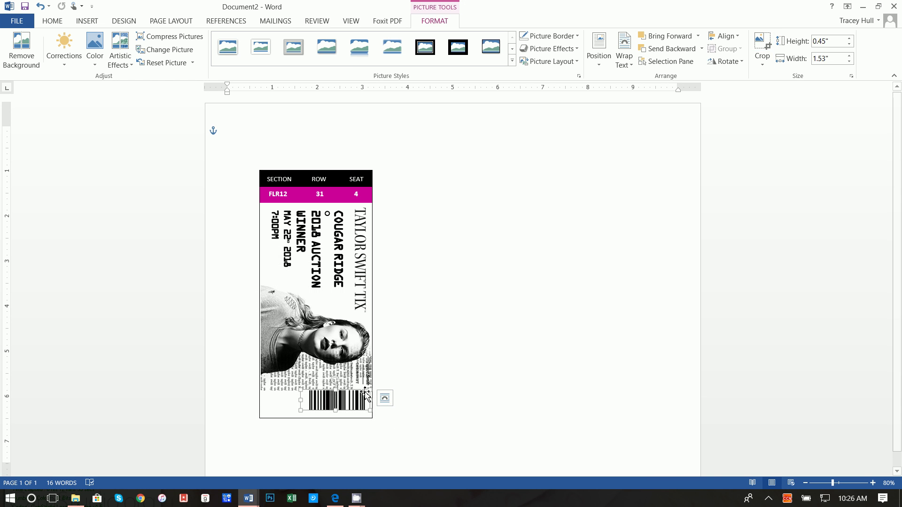
# Delete the old barcode and insert pCOIW.png from the Concert Tickets folder.
pyautogui.press('Delete')
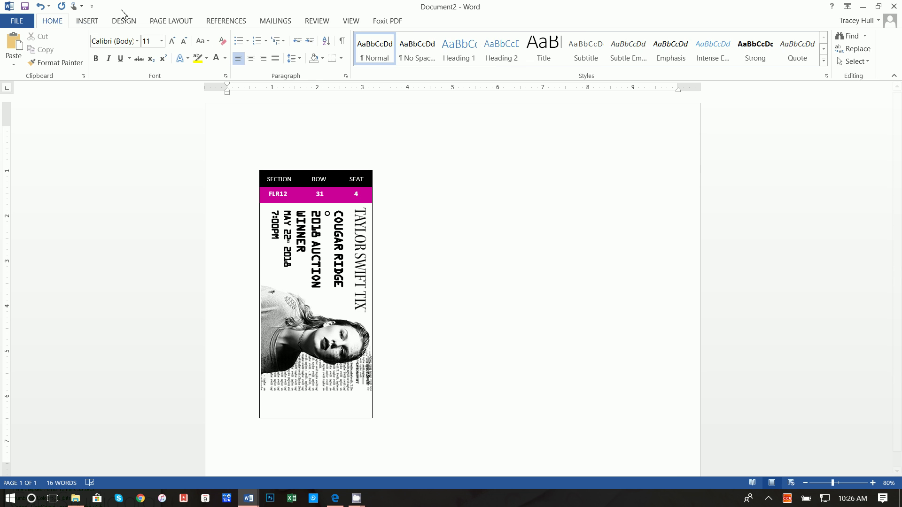
pyautogui.click(87, 21)
pyautogui.click(120, 57)
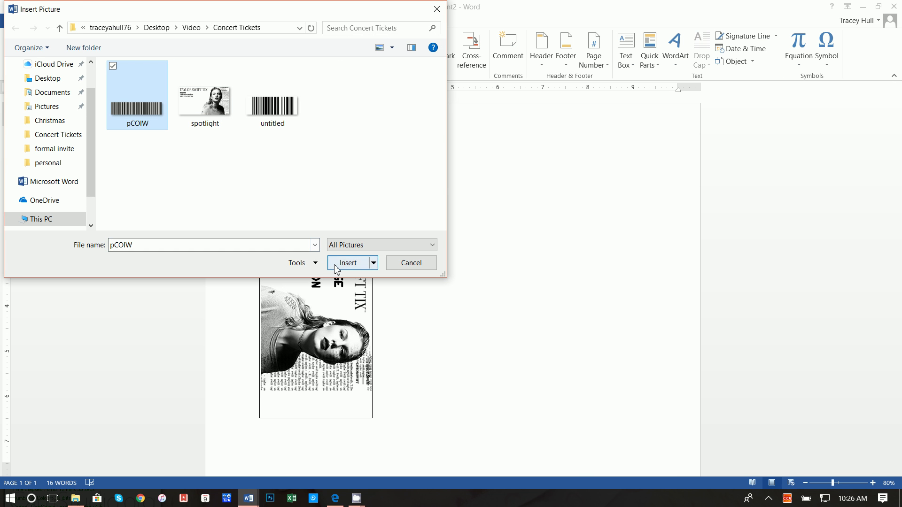
pyautogui.click(331, 265)
pyautogui.click(474, 135)
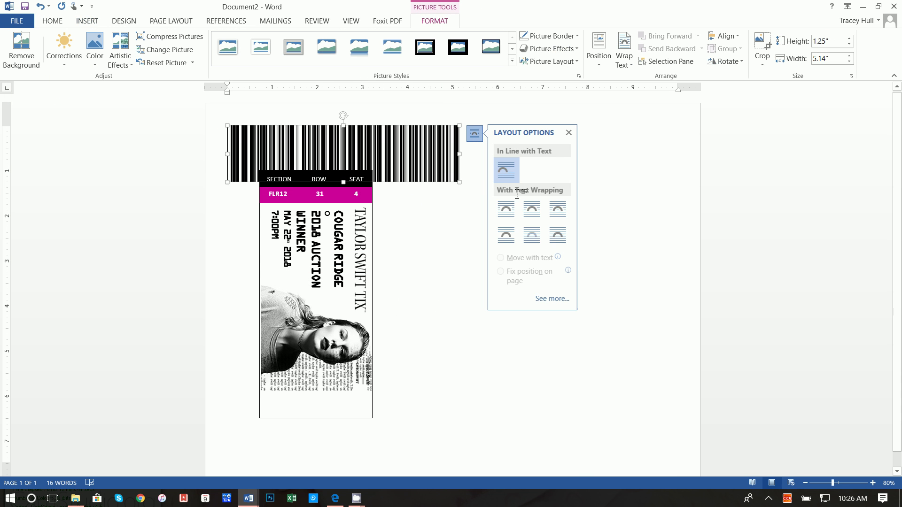
# Float the pCOIW barcode in front of text, sized about 0.43 by 2.47 inches along the ticket bottom.
pyautogui.click(560, 233)
pyautogui.moveTo(380, 295); pyautogui.dragTo(384, 449)
pyautogui.moveTo(465, 428); pyautogui.dragTo(338, 397)
pyautogui.moveTo(310, 389); pyautogui.dragTo(373, 404)
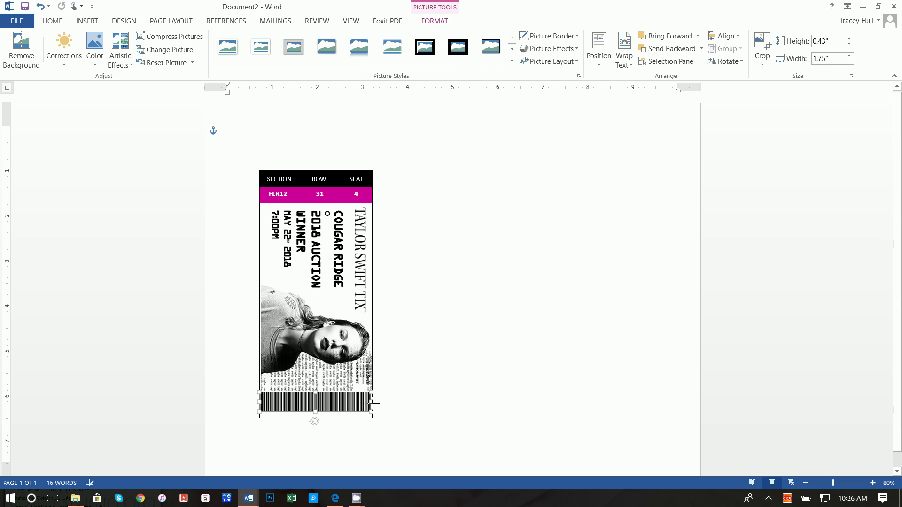
pyautogui.click(419, 413)
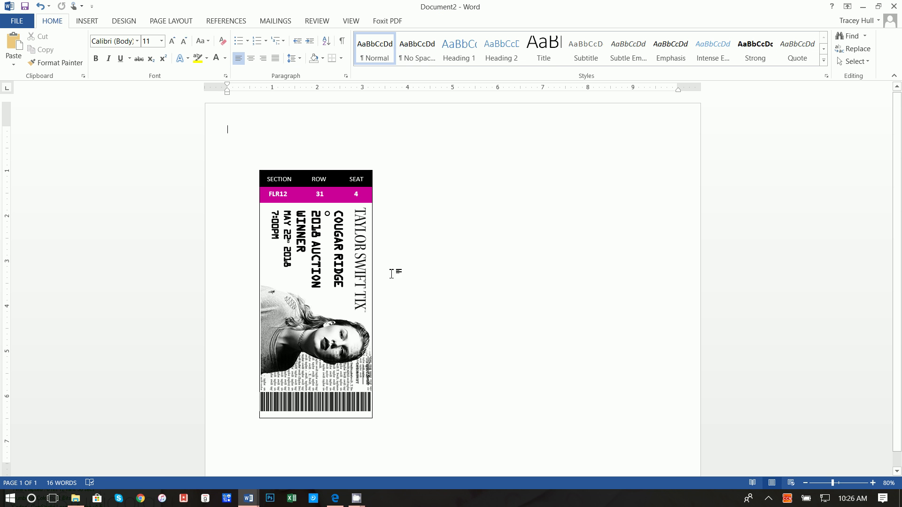
pyautogui.click(314, 403)
pyautogui.moveTo(313, 403); pyautogui.dragTo(314, 402)
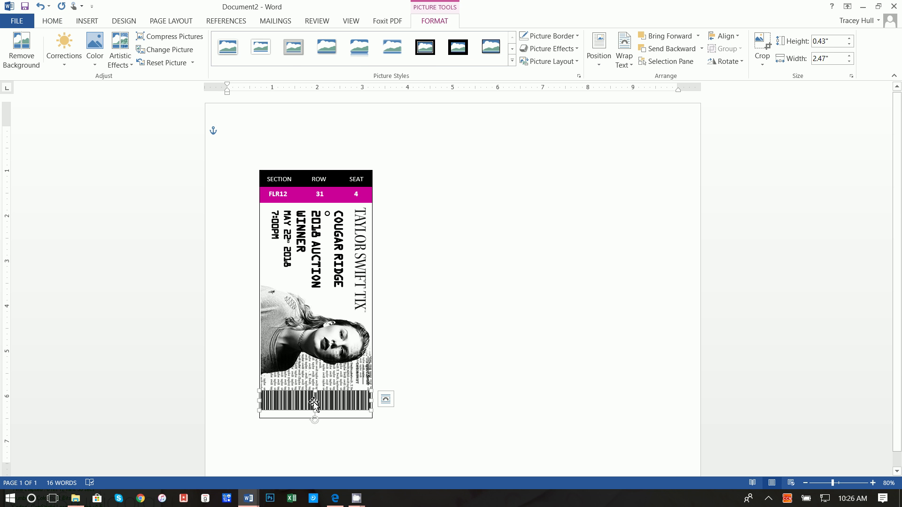
pyautogui.click(91, 20)
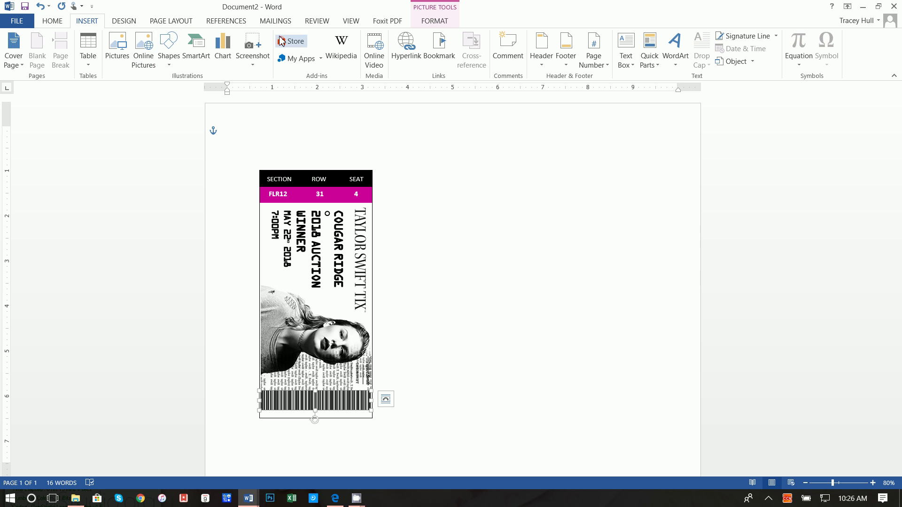
# Draw a 2.49-inch-wide text box right of the ticket reading COUGAR RIDGE ELEMENTARY.
pyautogui.click(625, 51)
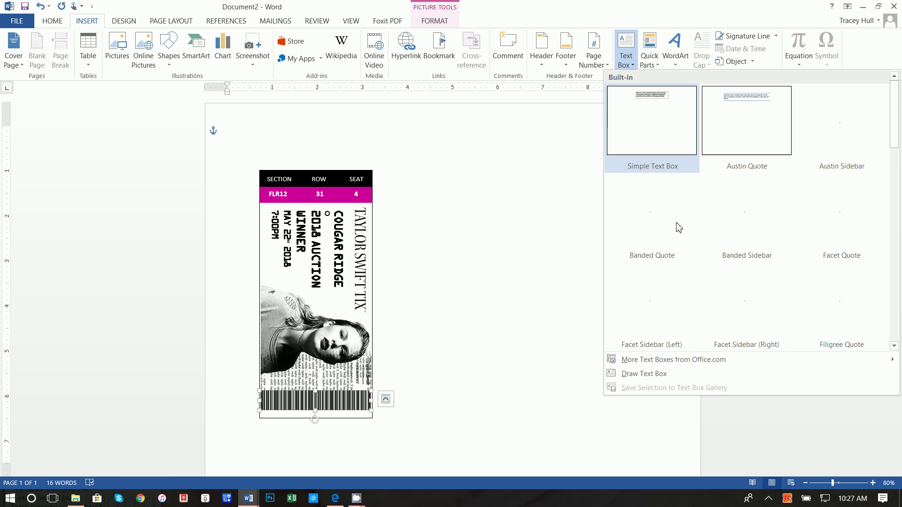
pyautogui.click(667, 376)
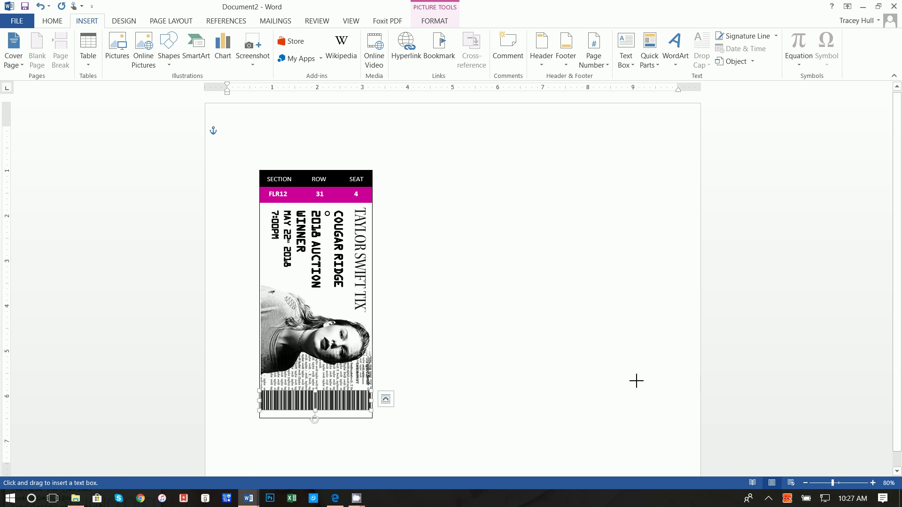
pyautogui.moveTo(431, 356)
pyautogui.mouseDown()
pyautogui.moveTo(517, 399)
pyautogui.moveTo(589, 378)
pyautogui.mouseUp()
pyautogui.write('Cougar Ridge Elementary')
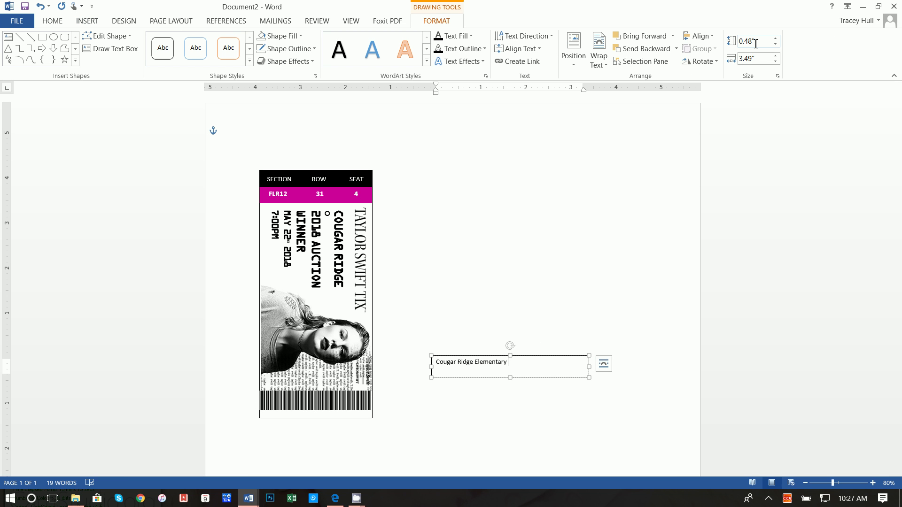
pyautogui.click(755, 59)
pyautogui.press('Return')
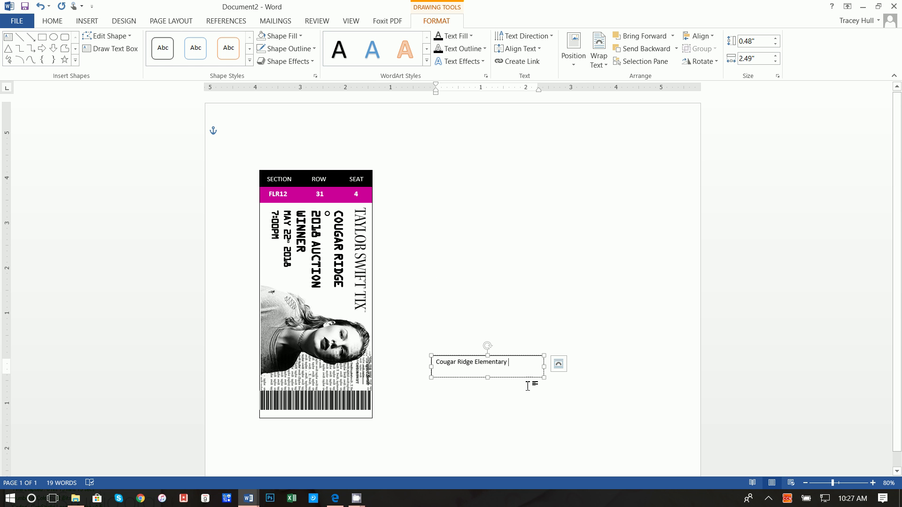
# Format the caption in Kredit Back, centred, with no shape fill and no outline.
pyautogui.tripleClick(513, 366)
pyautogui.click(54, 22)
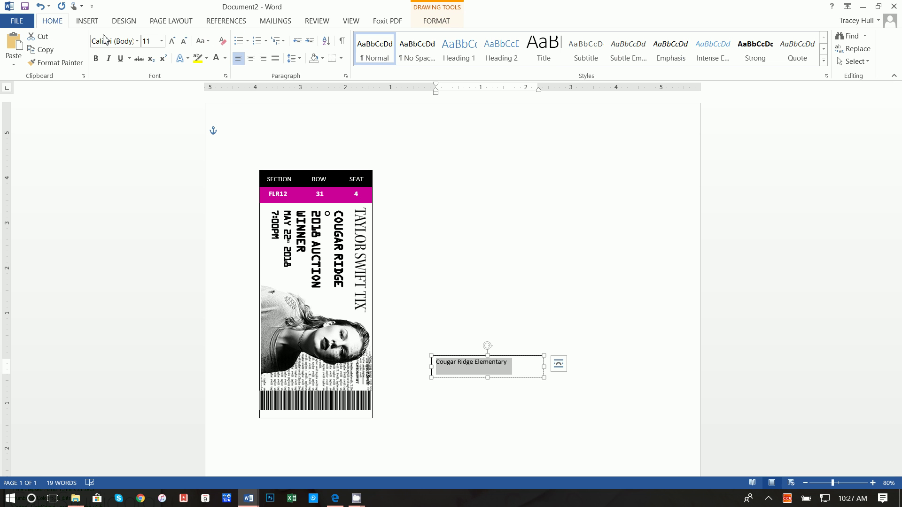
pyautogui.click(137, 42)
pyautogui.click(128, 110)
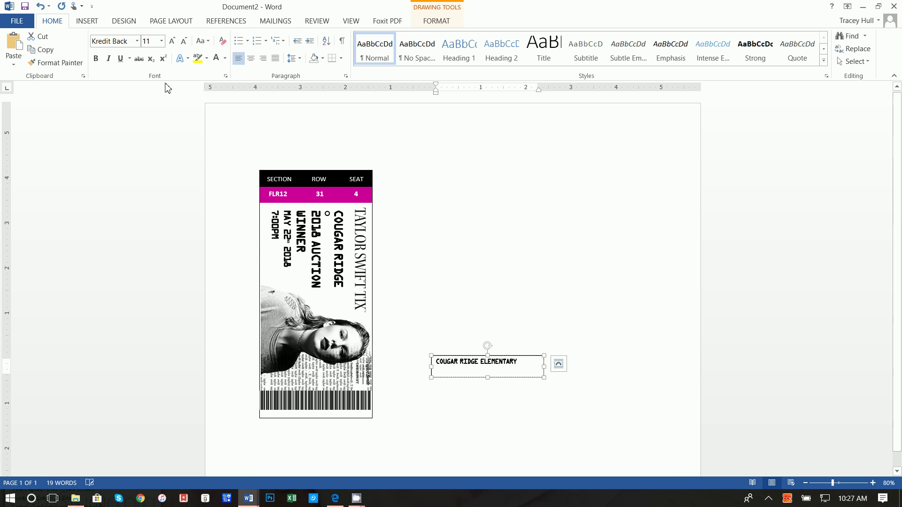
pyautogui.click(442, 24)
pyautogui.click(298, 36)
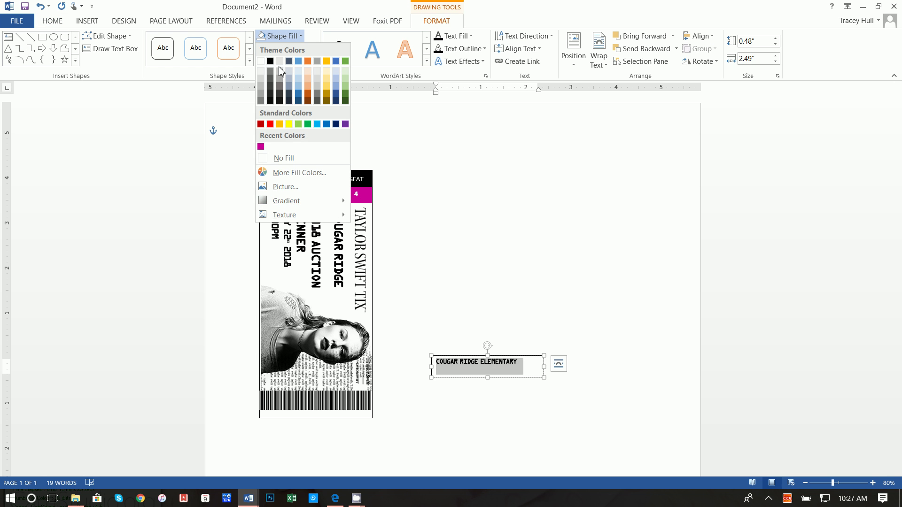
pyautogui.click(284, 159)
pyautogui.click(313, 49)
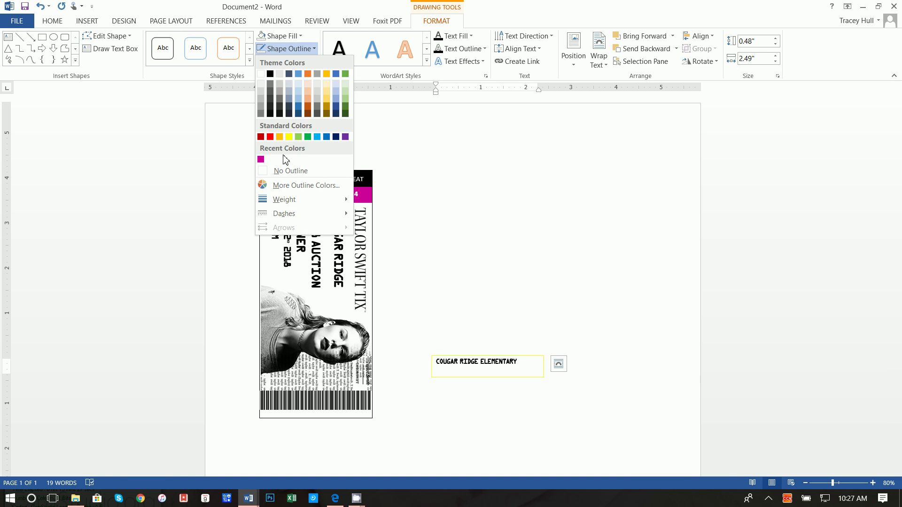
pyautogui.click(284, 171)
pyautogui.click(50, 21)
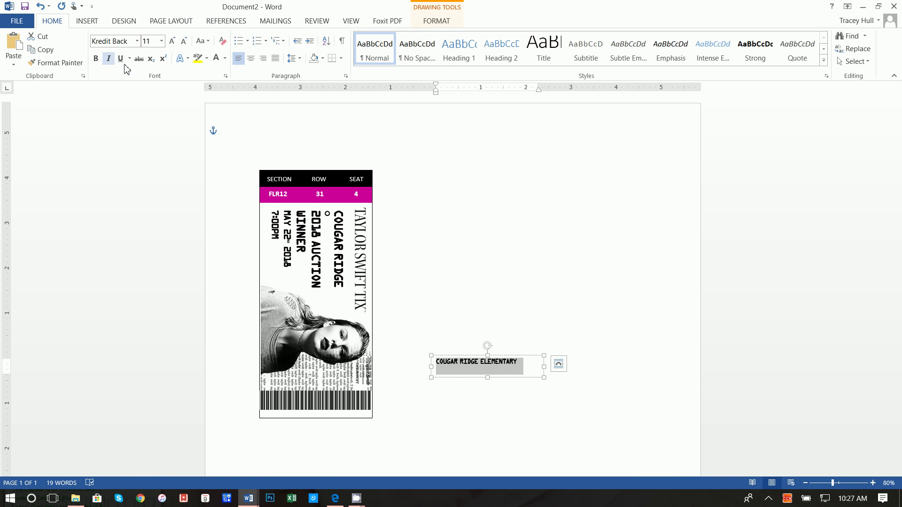
pyautogui.click(251, 58)
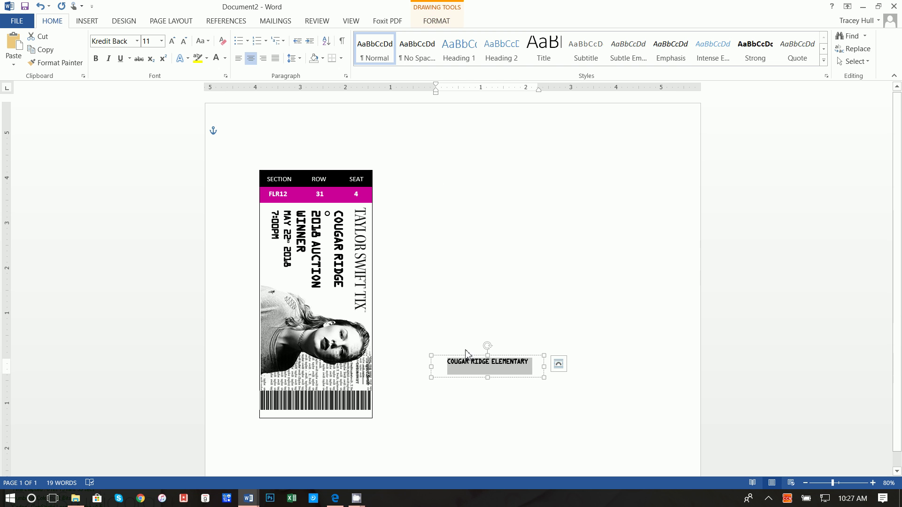
pyautogui.click(469, 360)
# Move the caption under the barcode, shrink the barcode slightly, and narrow the caption to about 2.2 inches.
pyautogui.moveTo(469, 378); pyautogui.dragTo(316, 421)
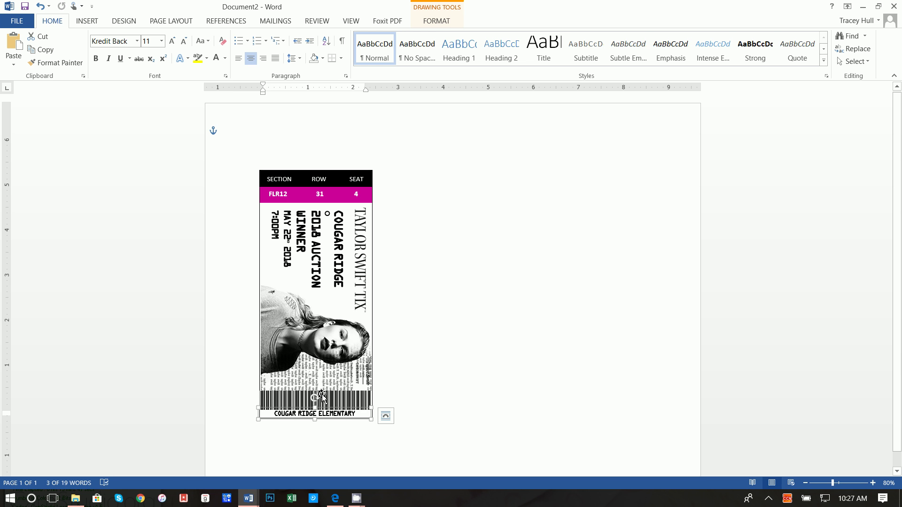
pyautogui.click(328, 406)
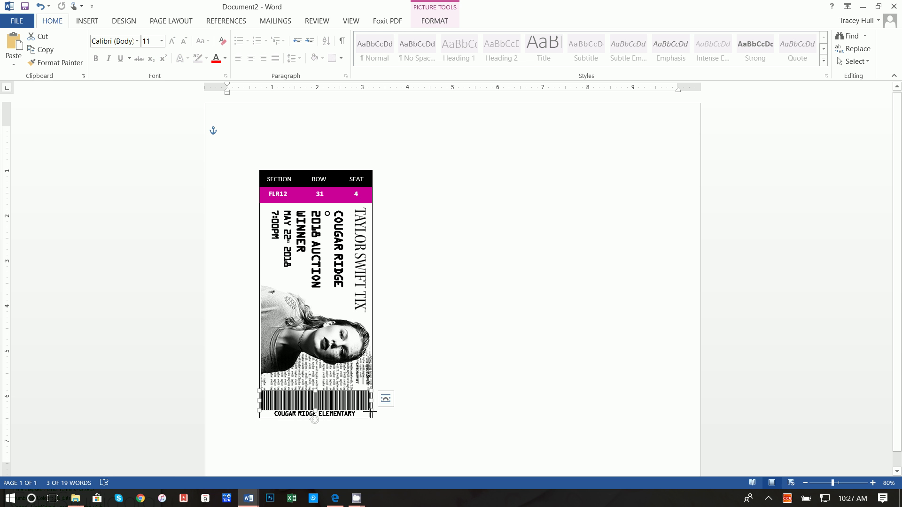
pyautogui.moveTo(370, 413); pyautogui.dragTo(355, 405)
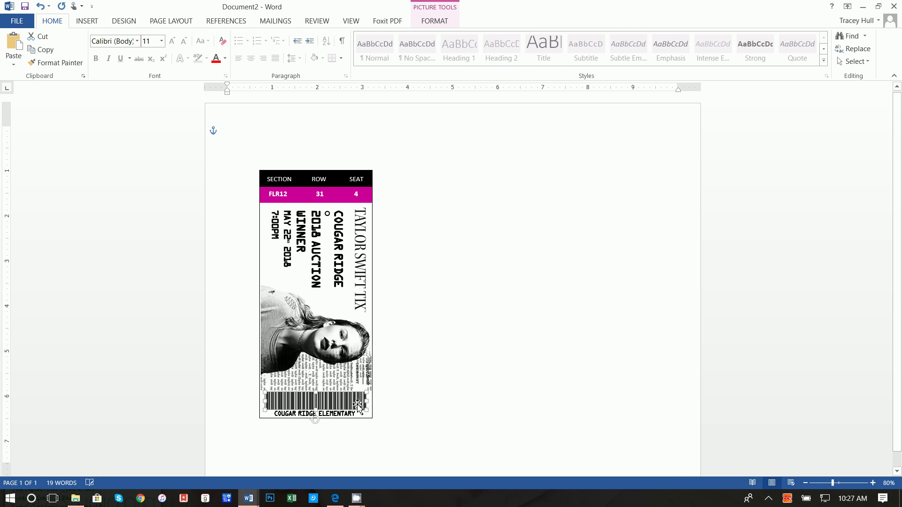
pyautogui.click(359, 418)
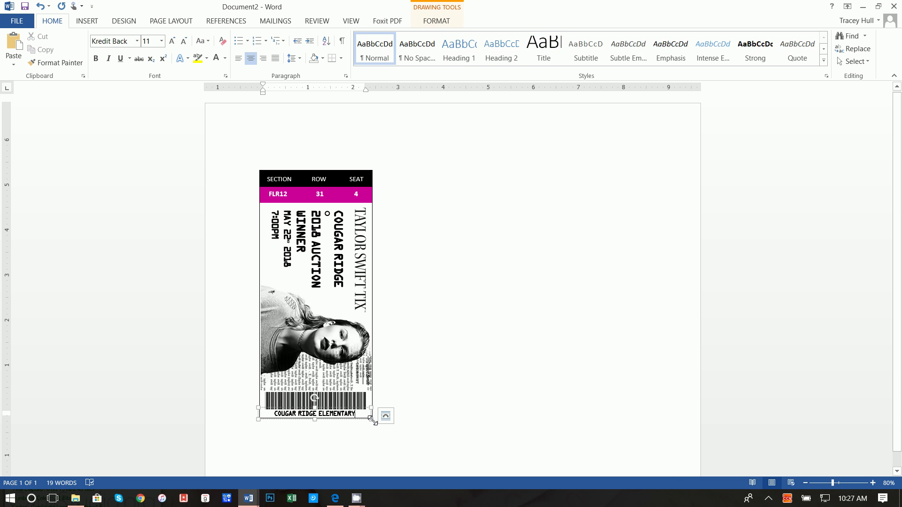
pyautogui.moveTo(369, 420); pyautogui.dragTo(366, 422)
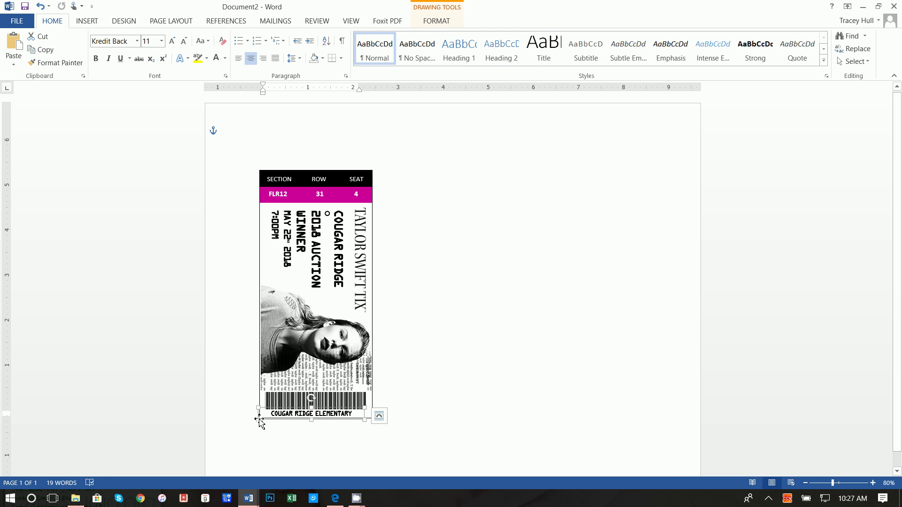
pyautogui.moveTo(258, 420); pyautogui.dragTo(265, 420)
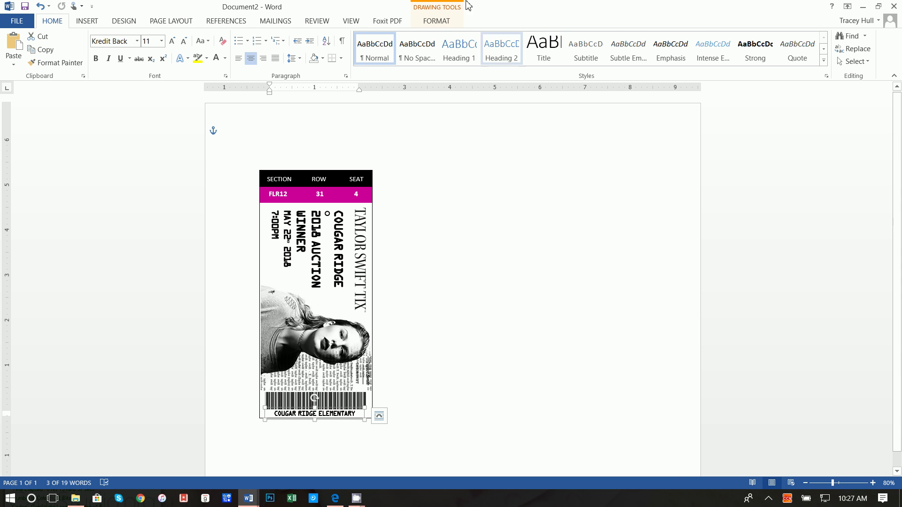
pyautogui.click(436, 21)
# Apply the Square transform text effect to the caption and shorten its box to 0.23 inches.
pyautogui.click(465, 61)
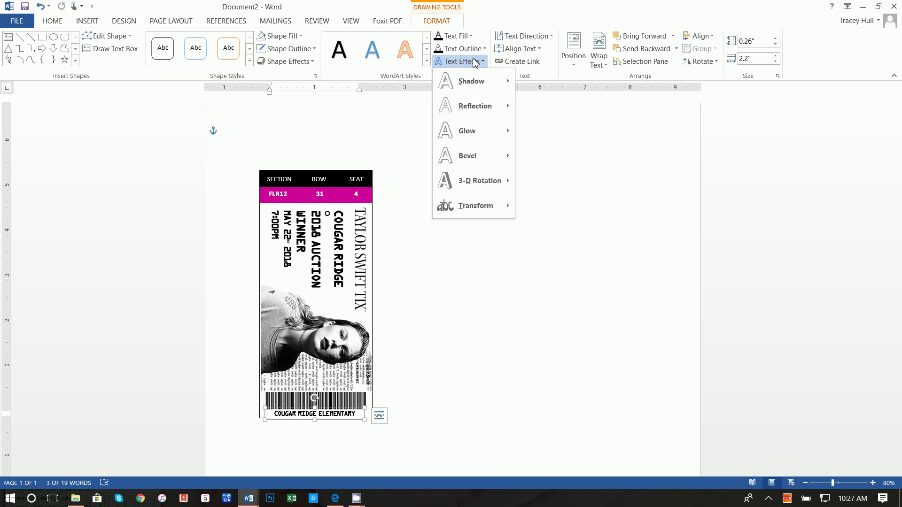
pyautogui.moveTo(473, 206)
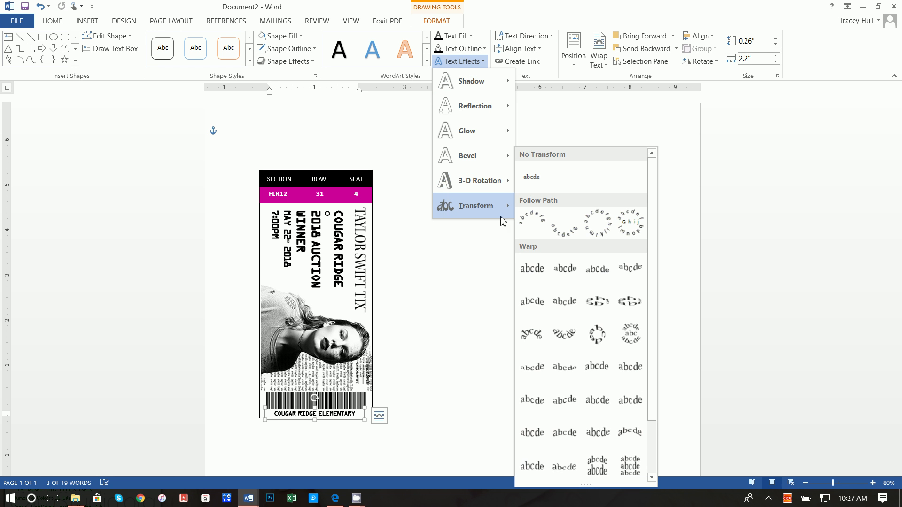
pyautogui.click(532, 274)
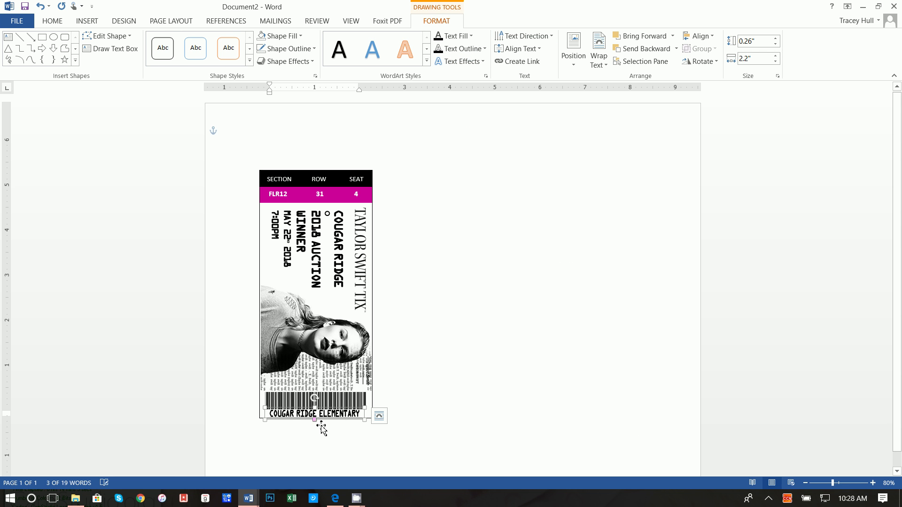
pyautogui.moveTo(315, 407); pyautogui.dragTo(315, 407)
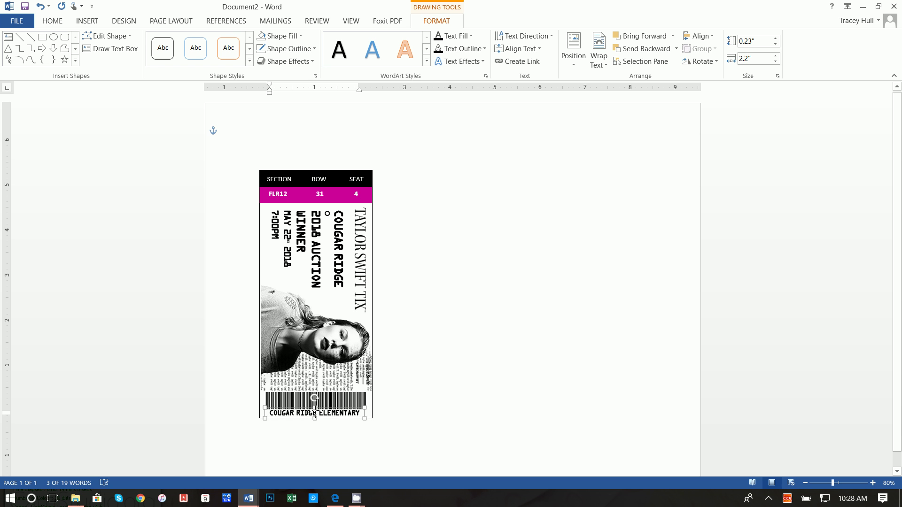
pyautogui.click(366, 414)
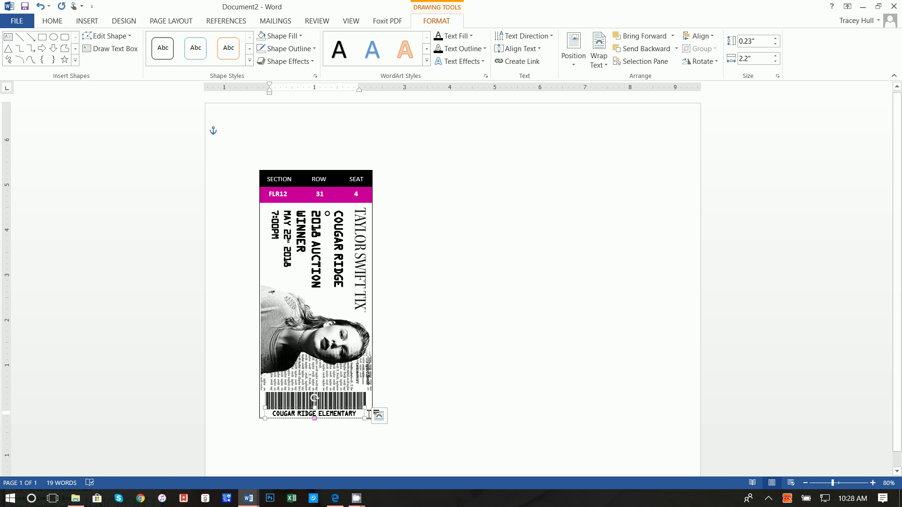
pyautogui.click(412, 366)
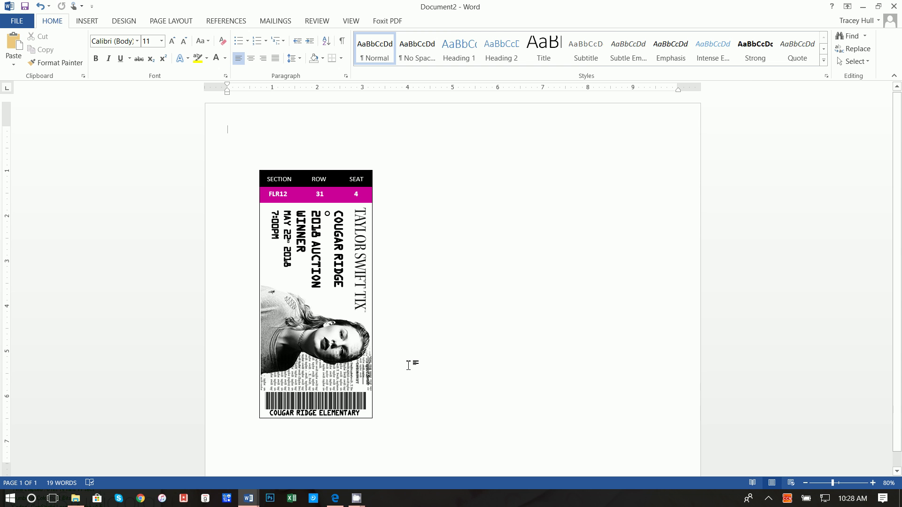
pyautogui.click(349, 409)
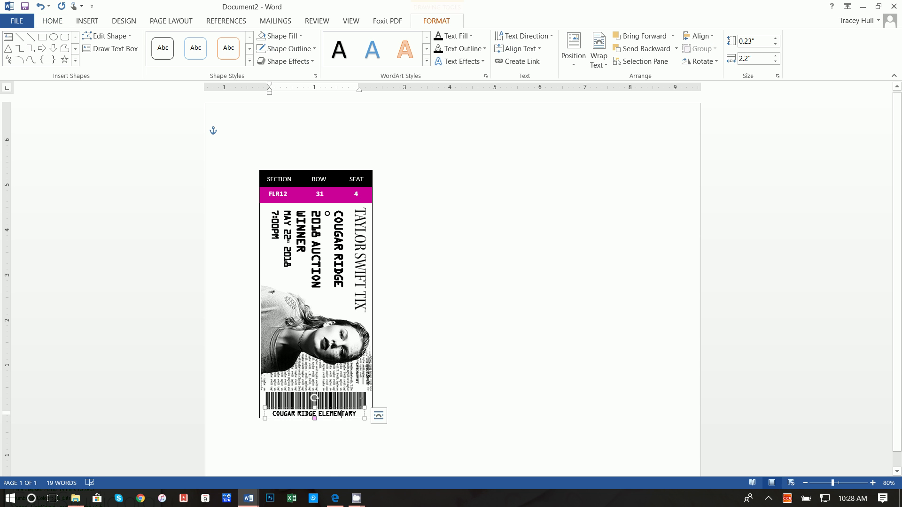
pyautogui.click(352, 410)
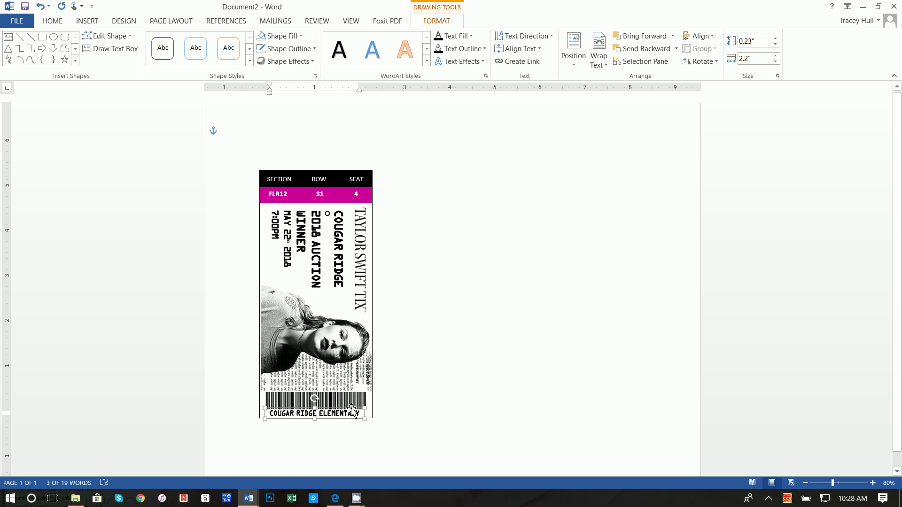
pyautogui.click(432, 396)
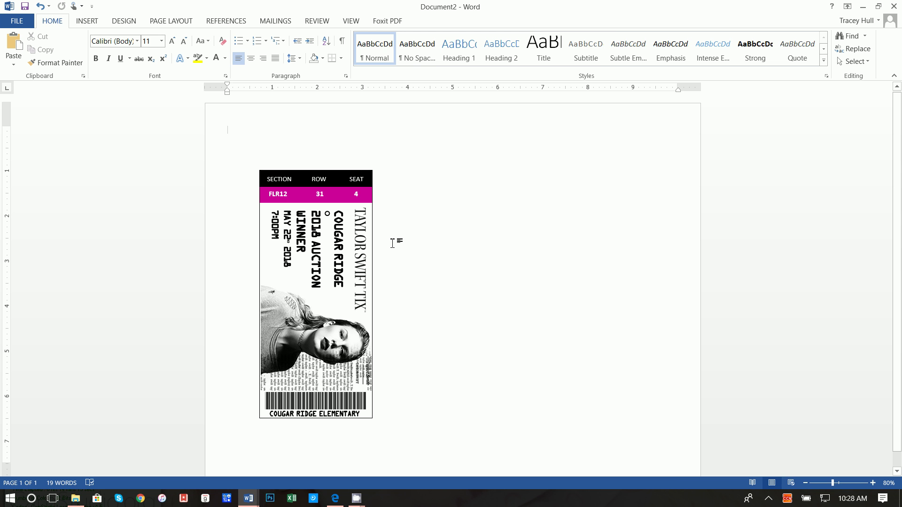
pyautogui.click(374, 242)
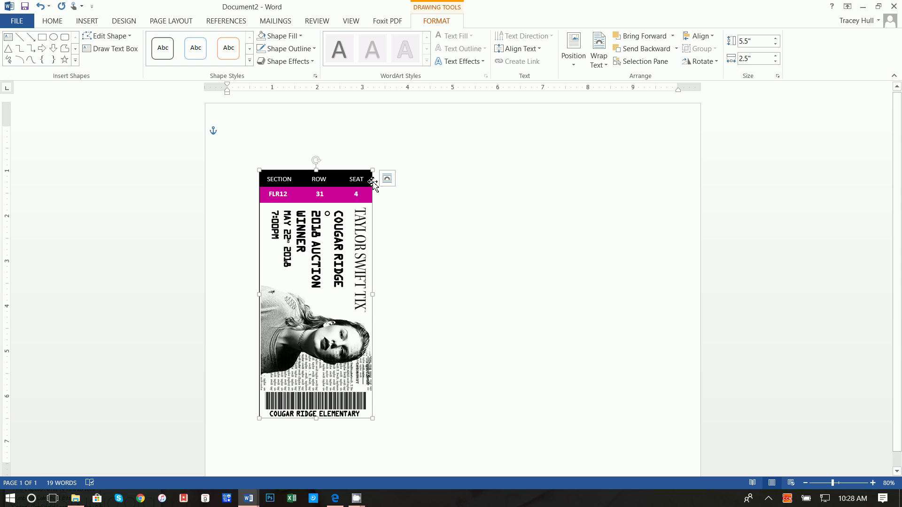
# Select the black and magenta header bars, photo, barcode and caption together.
pyautogui.keyDown('shift'); pyautogui.click(369, 175); pyautogui.keyUp('shift')
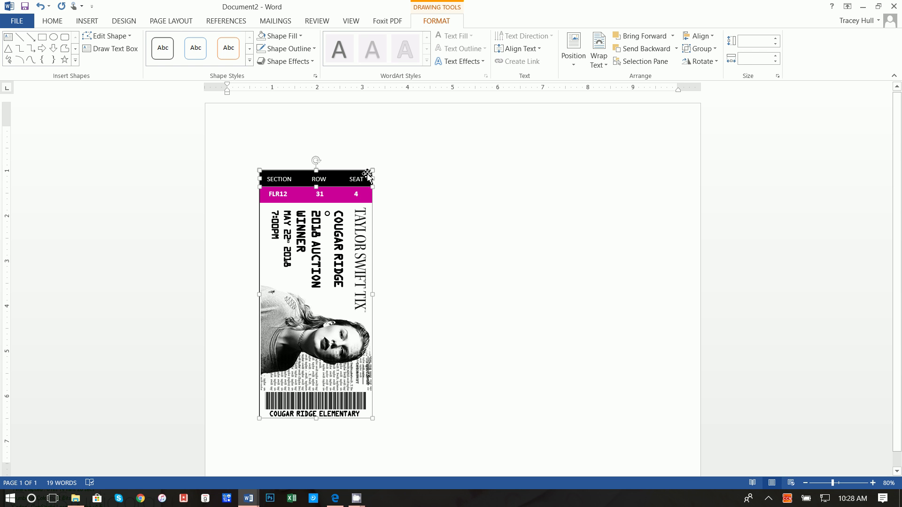
pyautogui.keyDown('shift'); pyautogui.click(355, 202); pyautogui.keyUp('shift')
pyautogui.keyDown('shift'); pyautogui.click(357, 197); pyautogui.keyUp('shift')
pyautogui.keyDown('shift'); pyautogui.click(358, 188); pyautogui.keyUp('shift')
pyautogui.keyDown('shift'); pyautogui.click(357, 198); pyautogui.keyUp('shift')
pyautogui.keyDown('shift'); pyautogui.click(357, 177); pyautogui.keyUp('shift')
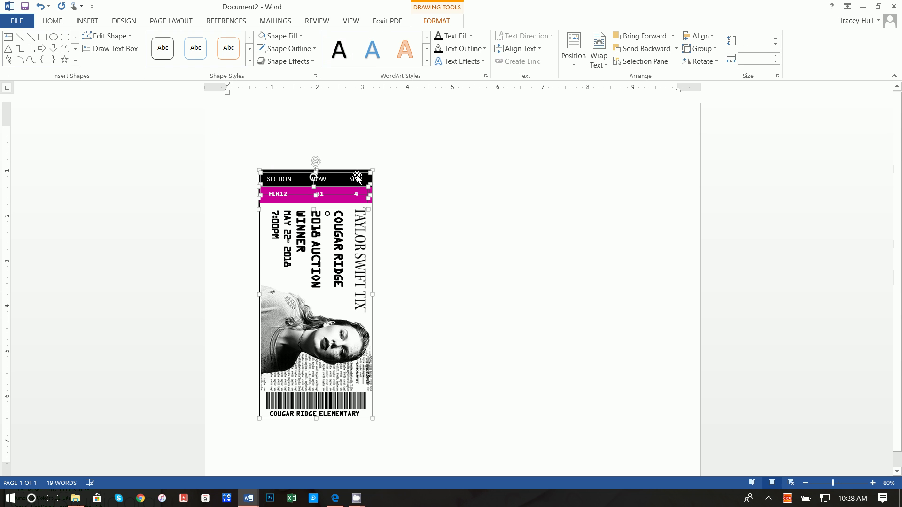
pyautogui.keyDown('shift'); pyautogui.click(357, 227); pyautogui.keyUp('shift')
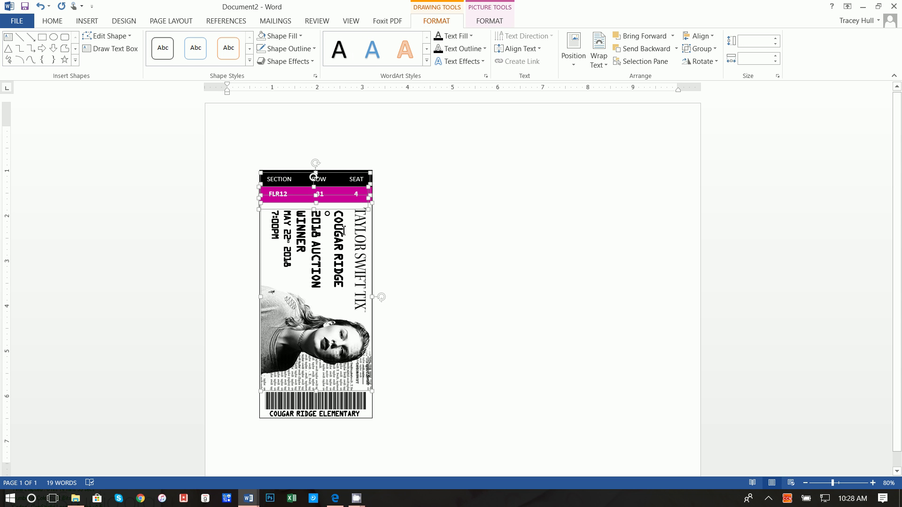
pyautogui.keyDown('shift'); pyautogui.click(348, 232); pyautogui.keyUp('shift')
pyautogui.keyDown('shift'); pyautogui.click(332, 338); pyautogui.keyUp('shift')
pyautogui.keyDown('shift'); pyautogui.click(334, 358); pyautogui.keyUp('shift')
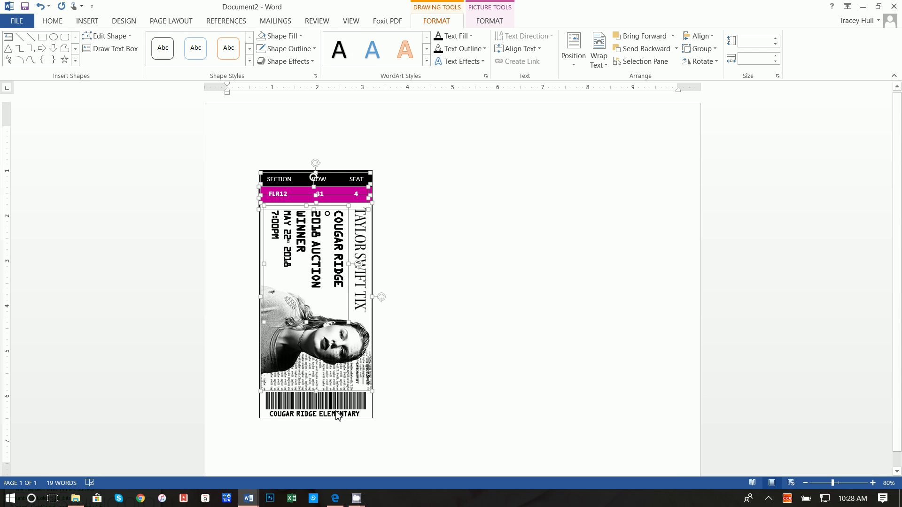
pyautogui.keyDown('shift'); pyautogui.click(342, 415); pyautogui.keyUp('shift')
pyautogui.keyDown('shift'); pyautogui.click(342, 415); pyautogui.keyUp('shift')
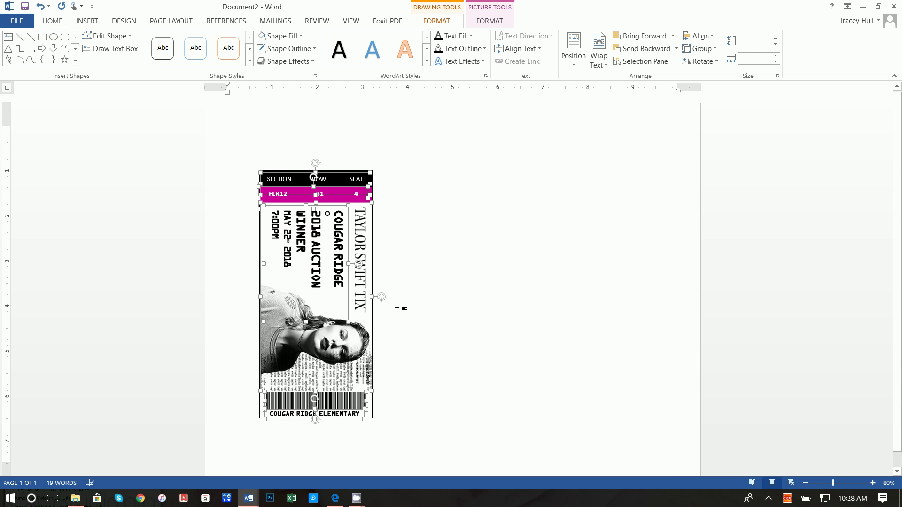
# Group the selected pieces into one 5.46 by 2.5 inch ticket object.
pyautogui.rightClick(372, 317)
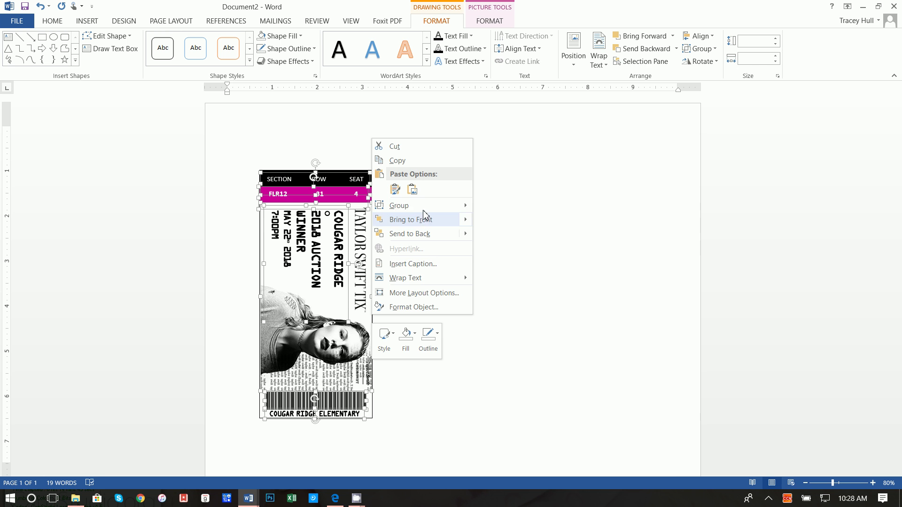
pyautogui.moveTo(462, 207)
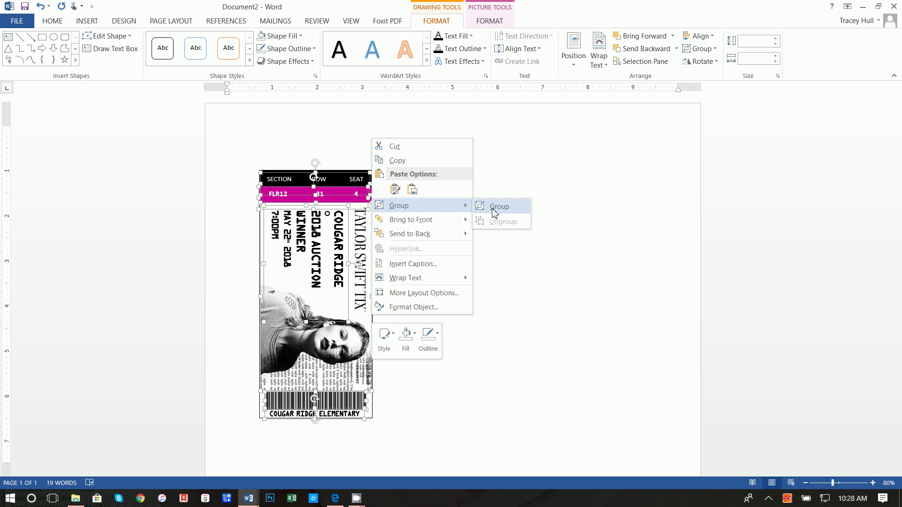
pyautogui.click(494, 209)
pyautogui.rightClick(376, 239)
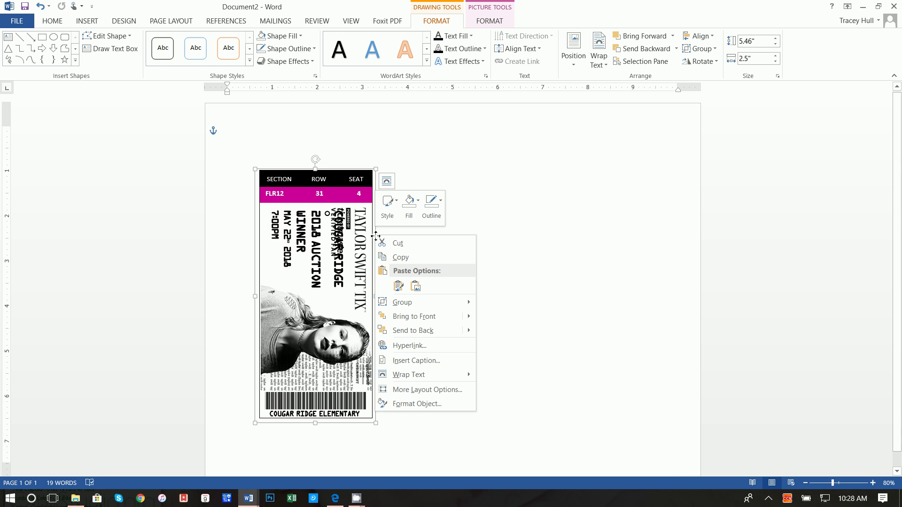
pyautogui.click(413, 258)
pyautogui.click(463, 245)
pyautogui.rightClick(462, 241)
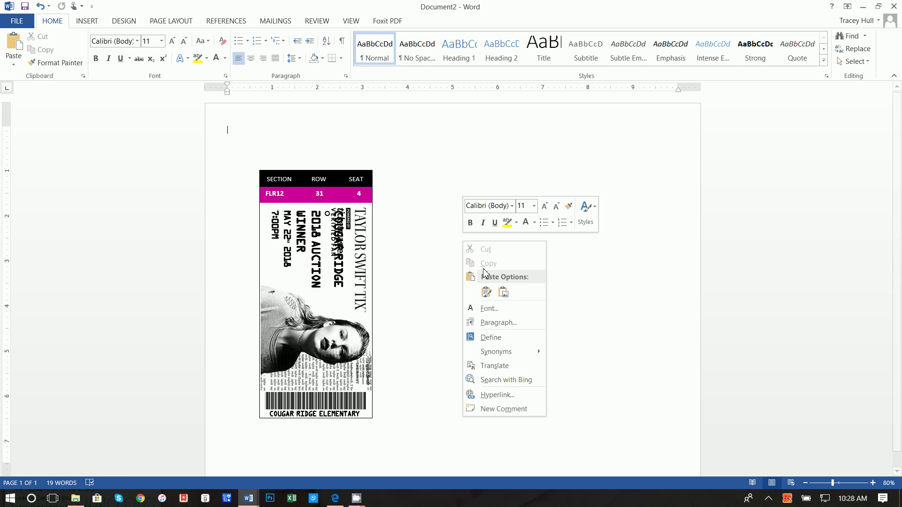
pyautogui.click(485, 292)
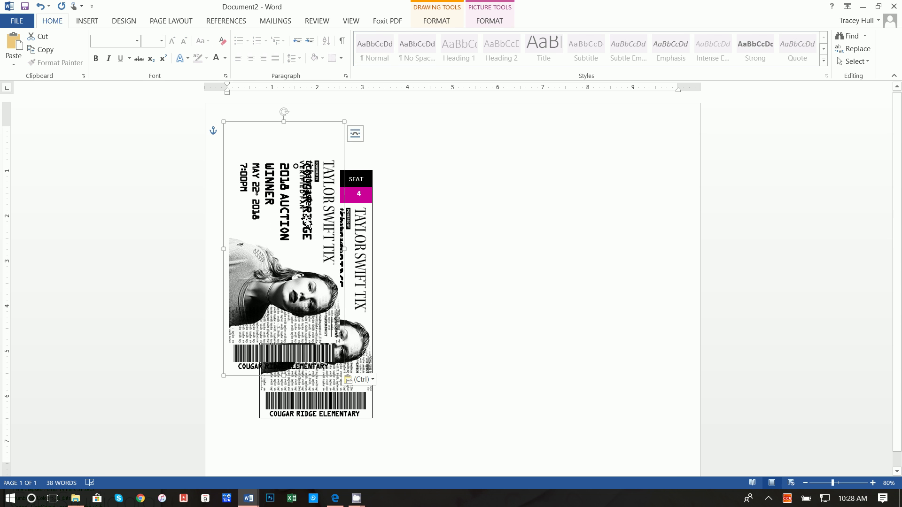
pyautogui.moveTo(321, 126); pyautogui.dragTo(555, 172)
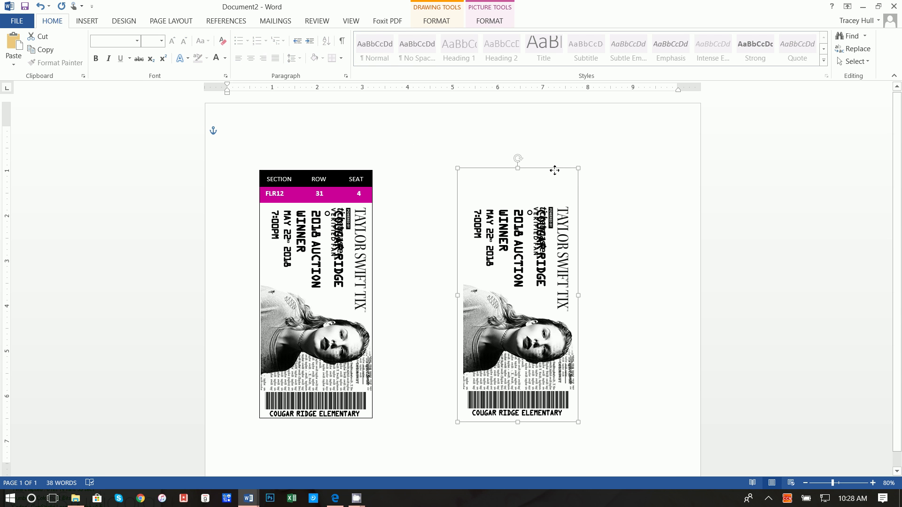
pyautogui.click(354, 240)
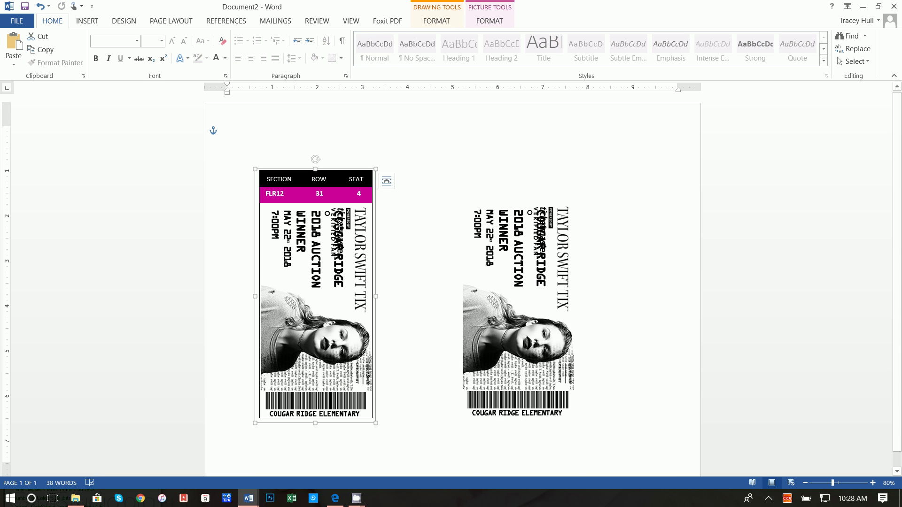
pyautogui.click(386, 181)
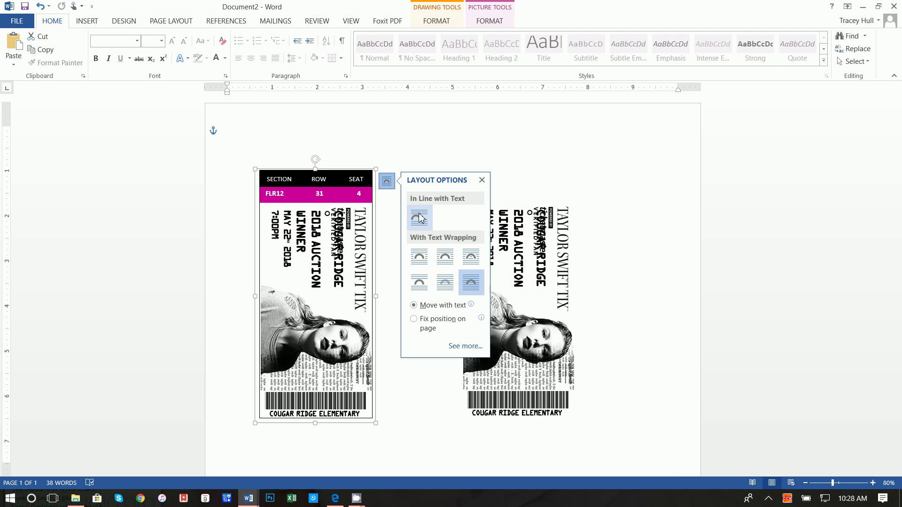
pyautogui.click(349, 223)
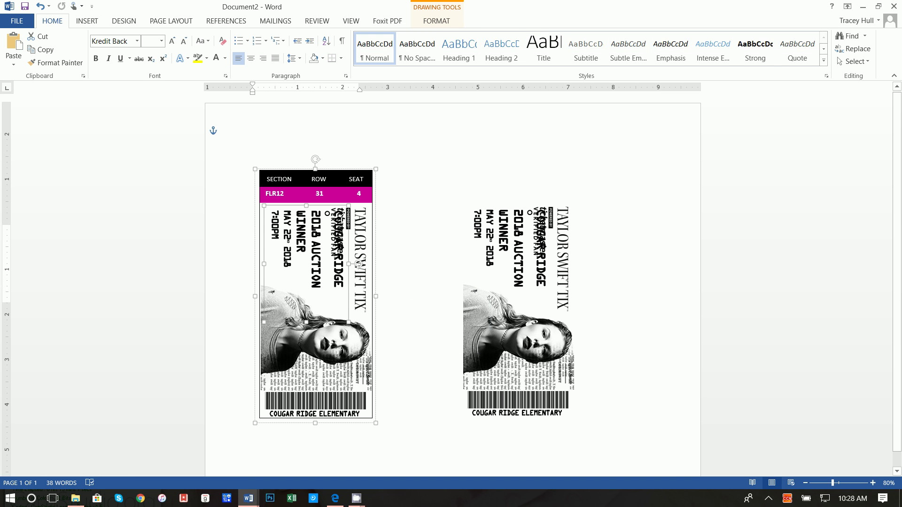
pyautogui.moveTo(344, 212); pyautogui.dragTo(317, 214)
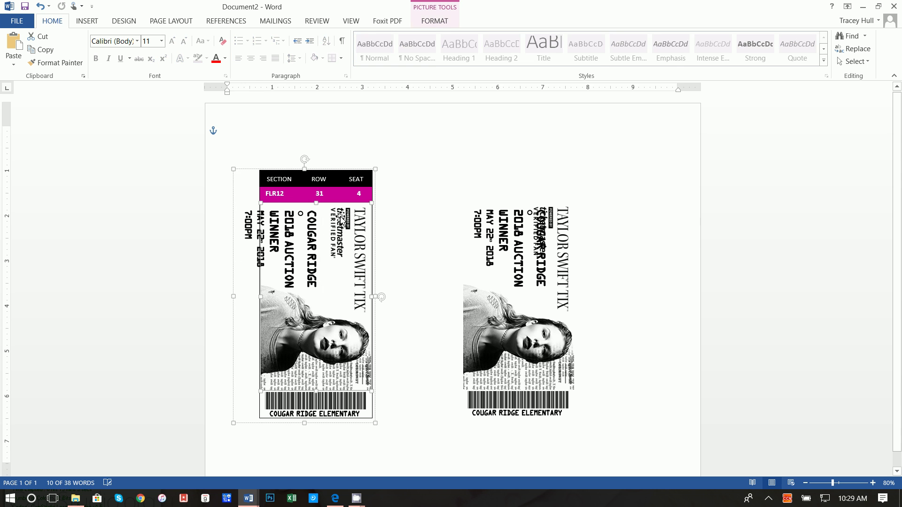
pyautogui.click(45, 9)
pyautogui.click(45, 9)
pyautogui.click(44, 8)
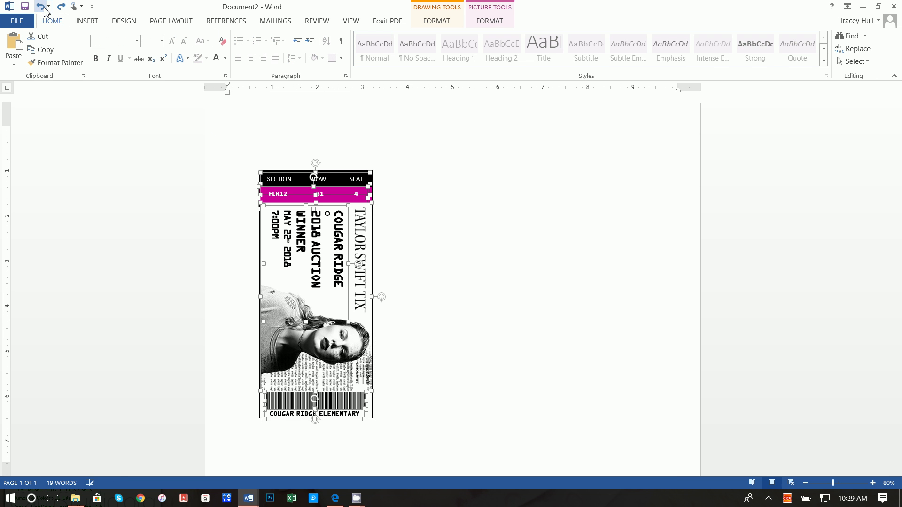
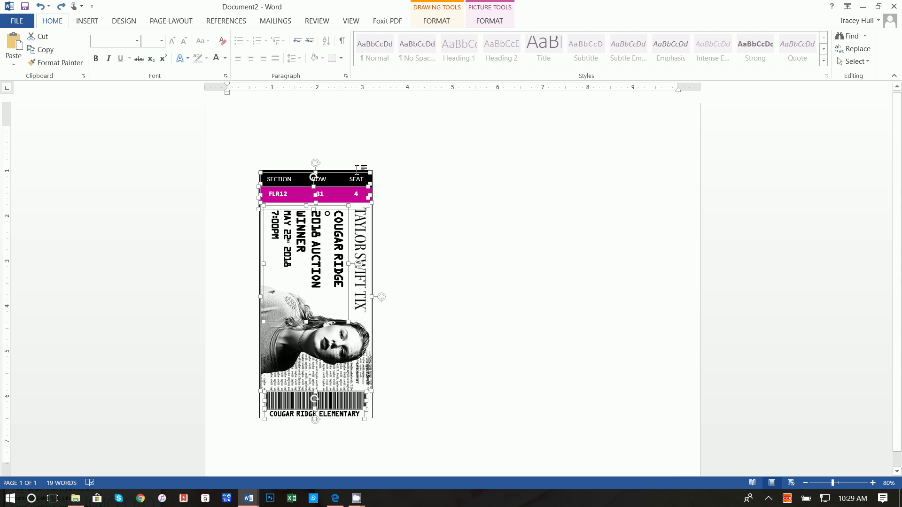
# Select the ticket's black top bar, the COUGAR RIDGE text box and a lower ticket piece.
pyautogui.click(358, 172)
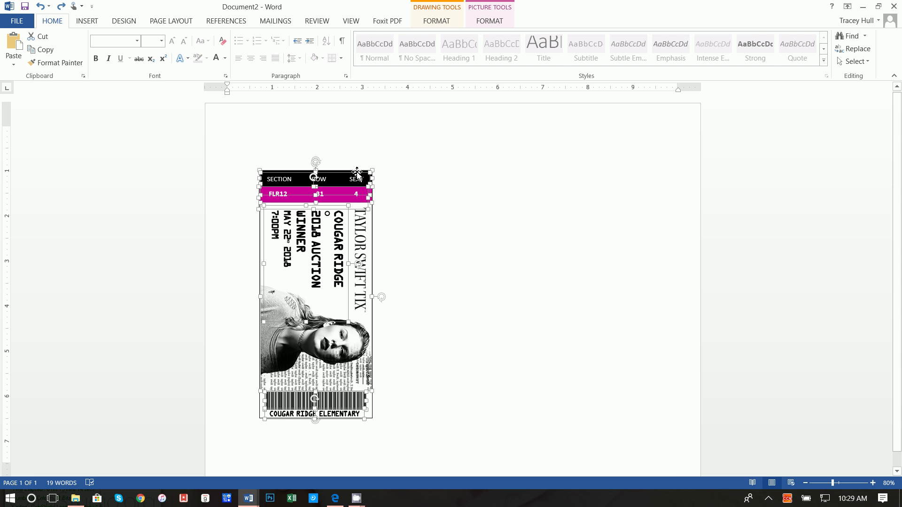
pyautogui.click(354, 231)
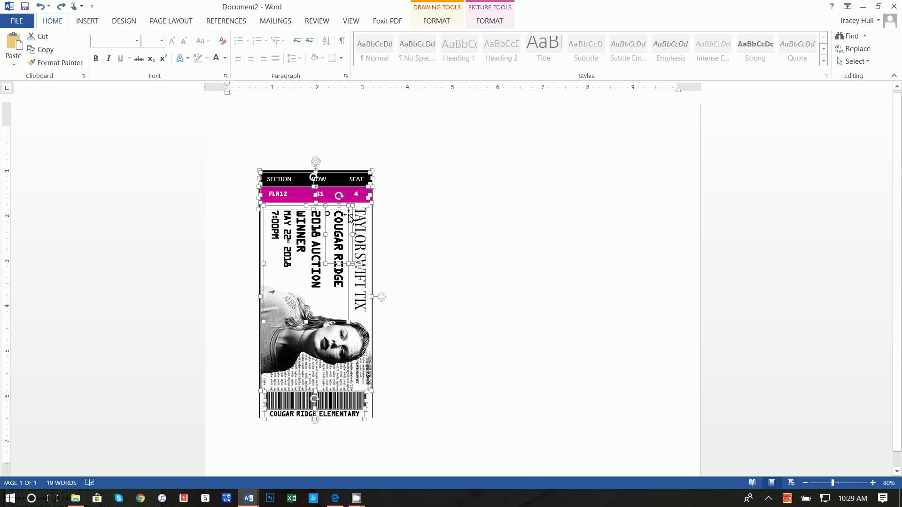
pyautogui.keyDown('shift'); pyautogui.click(373, 417); pyautogui.keyUp('shift')
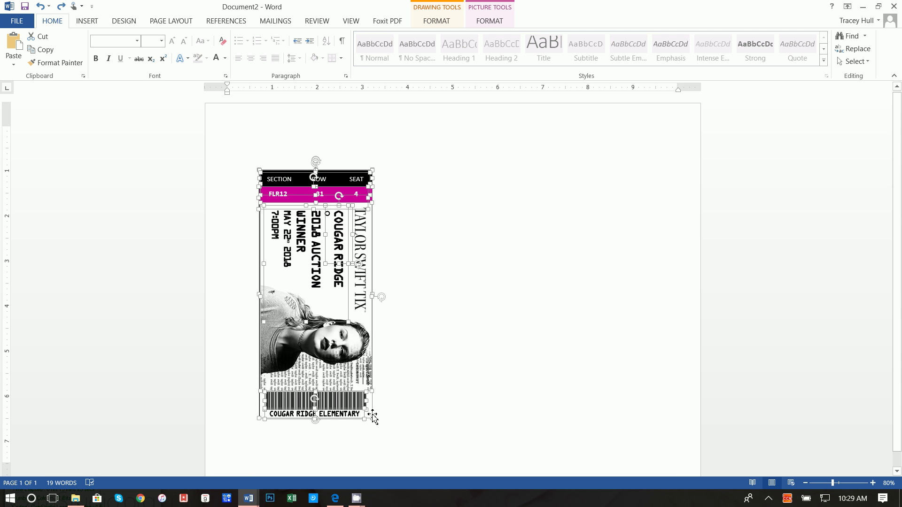
pyautogui.keyDown('shift'); pyautogui.click(374, 417); pyautogui.keyUp('shift')
pyautogui.rightClick(373, 416)
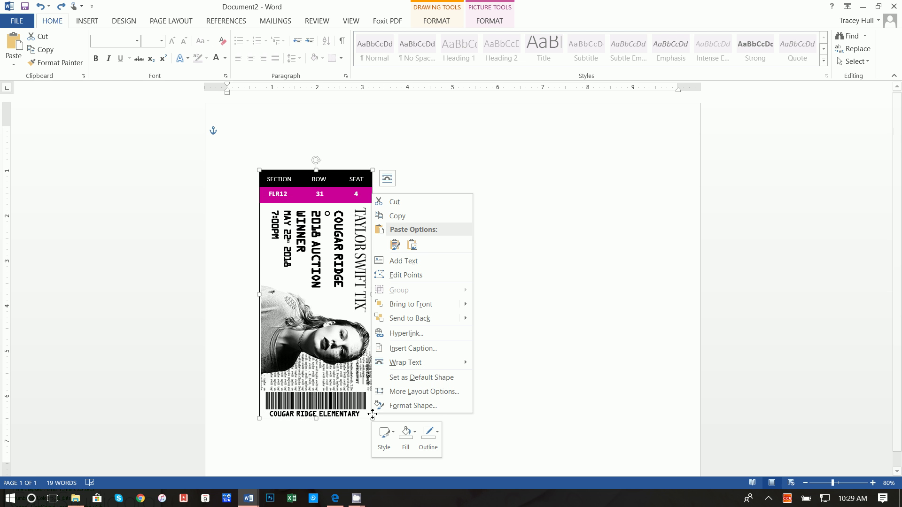
pyautogui.press('Escape')
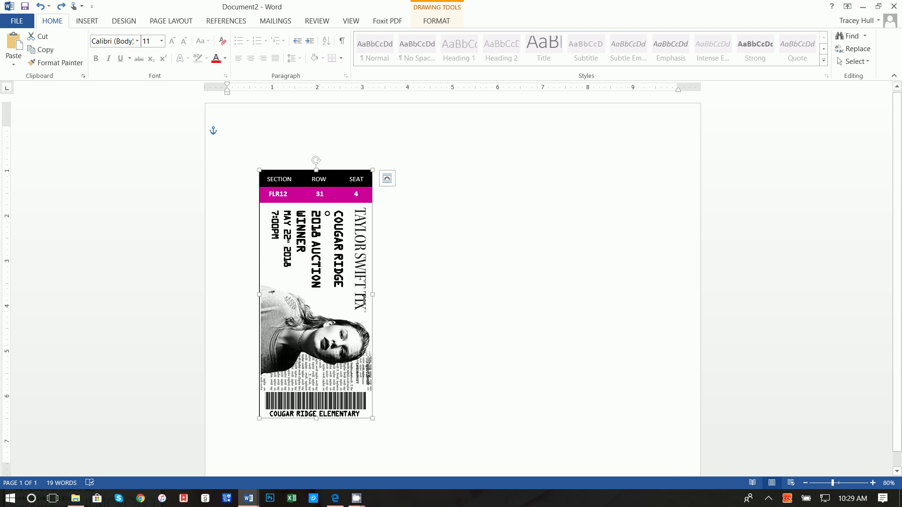
# Add the photo, outer shape, barcode, FLR12 row and SECTION bar, then group all pieces.
pyautogui.click(346, 230)
pyautogui.click(346, 229)
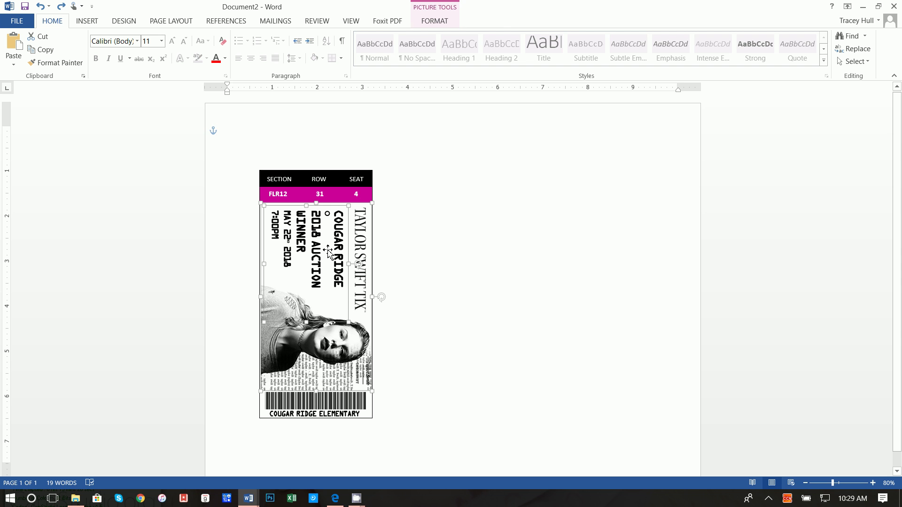
pyautogui.keyDown('shift'); pyautogui.click(352, 229); pyautogui.keyUp('shift')
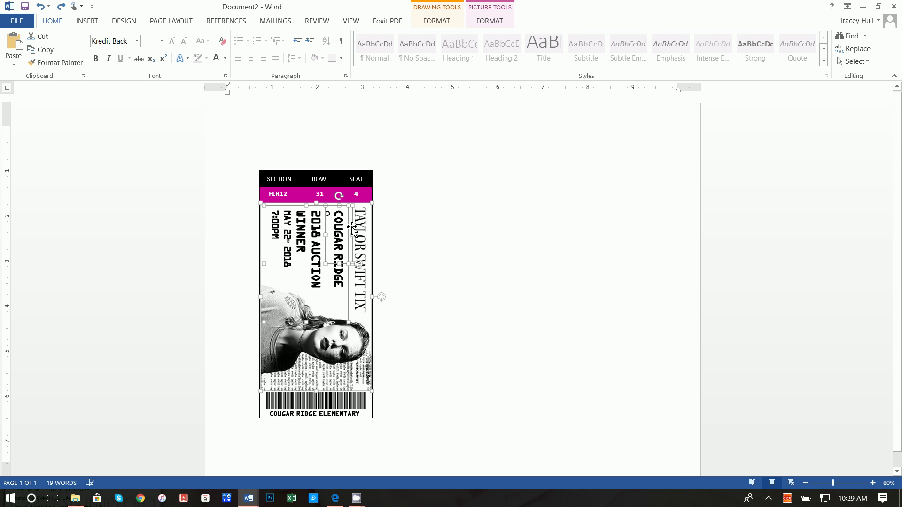
pyautogui.keyDown('shift'); pyautogui.click(372, 419); pyautogui.keyUp('shift')
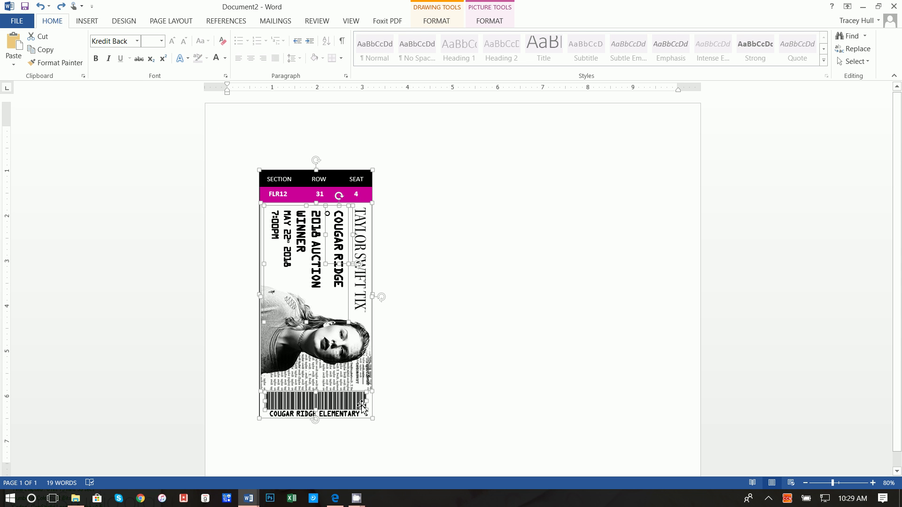
pyautogui.keyDown('shift'); pyautogui.click(357, 414); pyautogui.keyUp('shift')
pyautogui.keyDown('shift'); pyautogui.click(331, 196); pyautogui.keyUp('shift')
pyautogui.keyDown('shift'); pyautogui.click(332, 181); pyautogui.keyUp('shift')
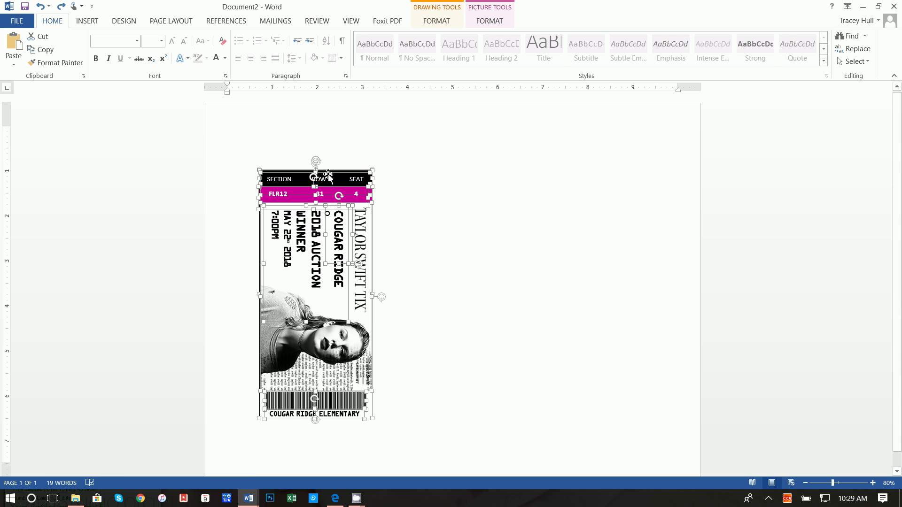
pyautogui.rightClick(328, 177)
pyautogui.moveTo(385, 242)
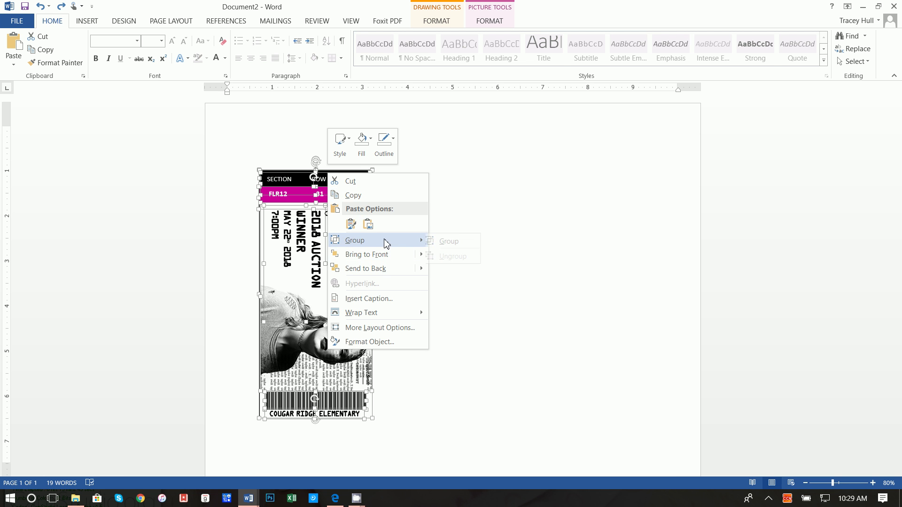
pyautogui.click(450, 241)
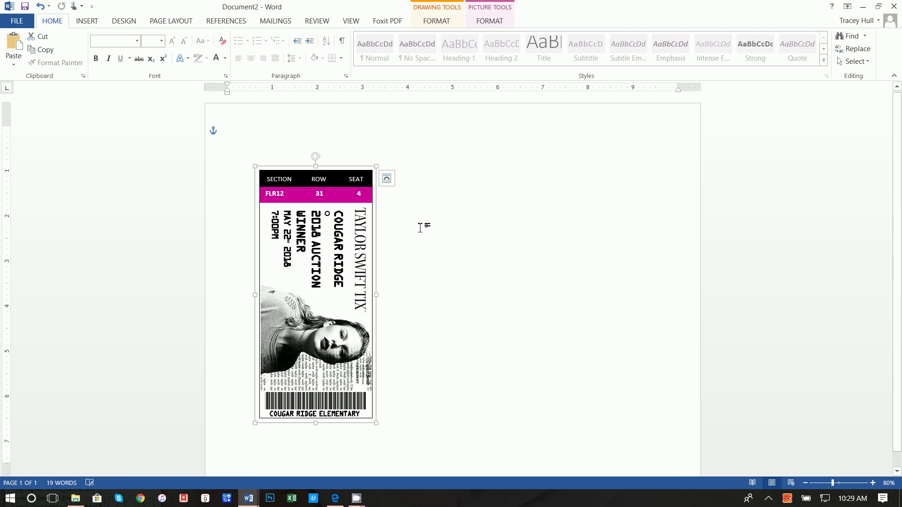
# Copy the grouped ticket and paste a duplicate at the top of the page.
pyautogui.rightClick(363, 167)
pyautogui.press('Escape')
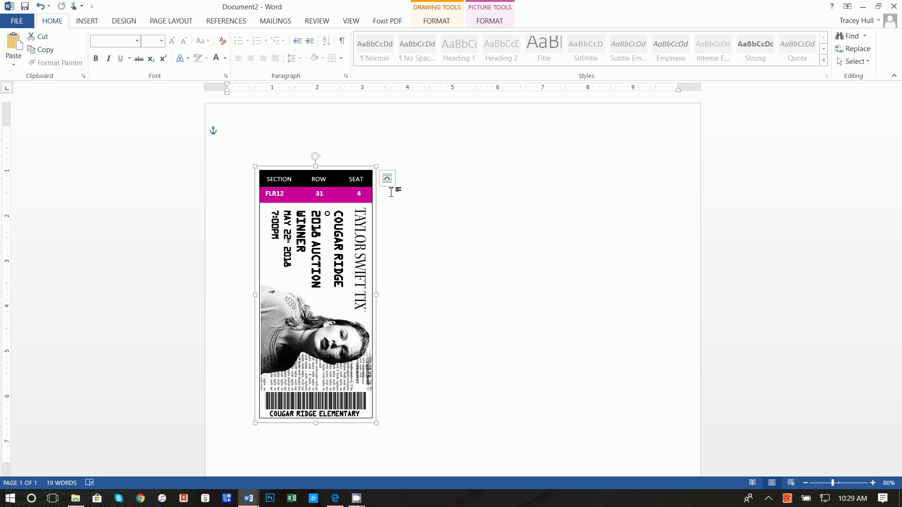
pyautogui.click(464, 215)
pyautogui.rightClick(464, 215)
pyautogui.click(485, 262)
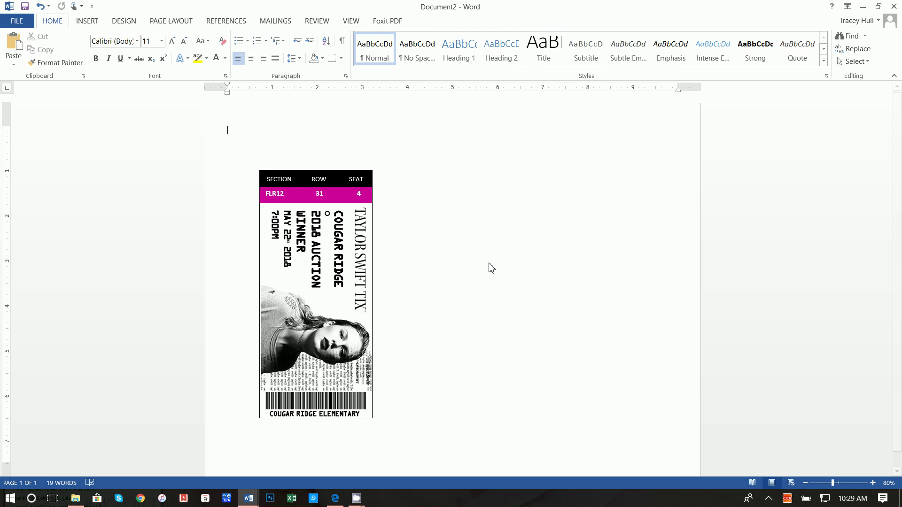
# Drag the pasted ticket copy to the right of the original ticket.
pyautogui.click(340, 166)
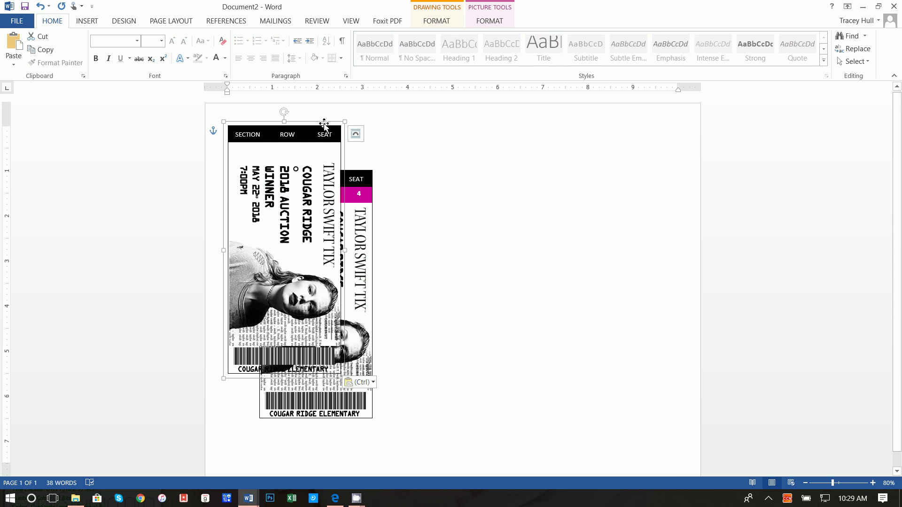
pyautogui.moveTo(325, 123); pyautogui.dragTo(522, 168)
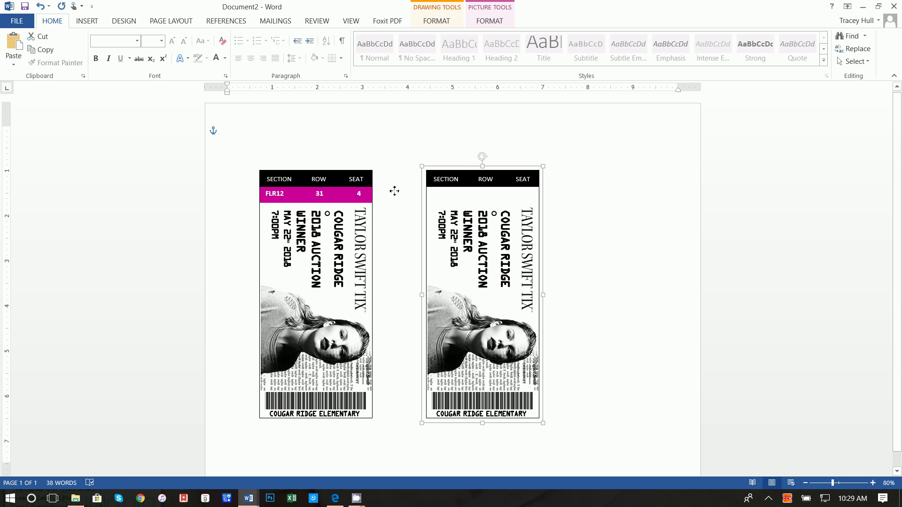
pyautogui.click(362, 196)
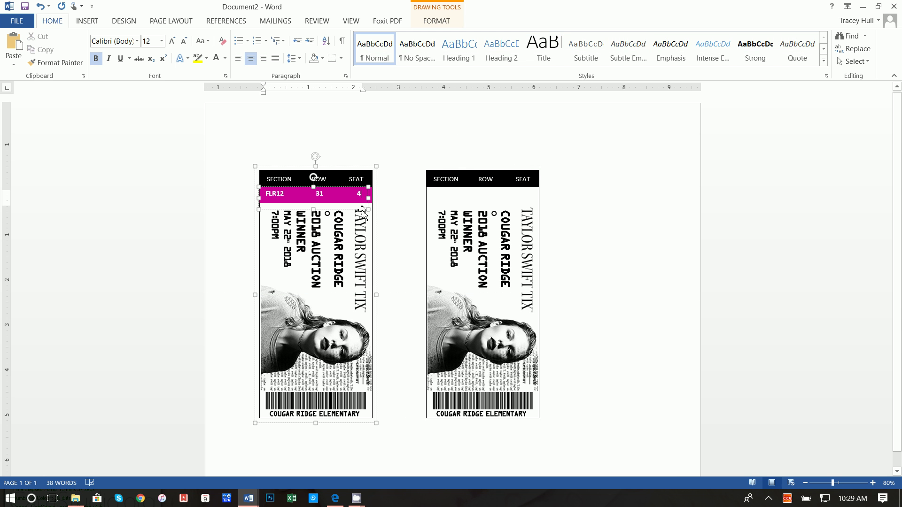
pyautogui.click(362, 213)
pyautogui.click(362, 213)
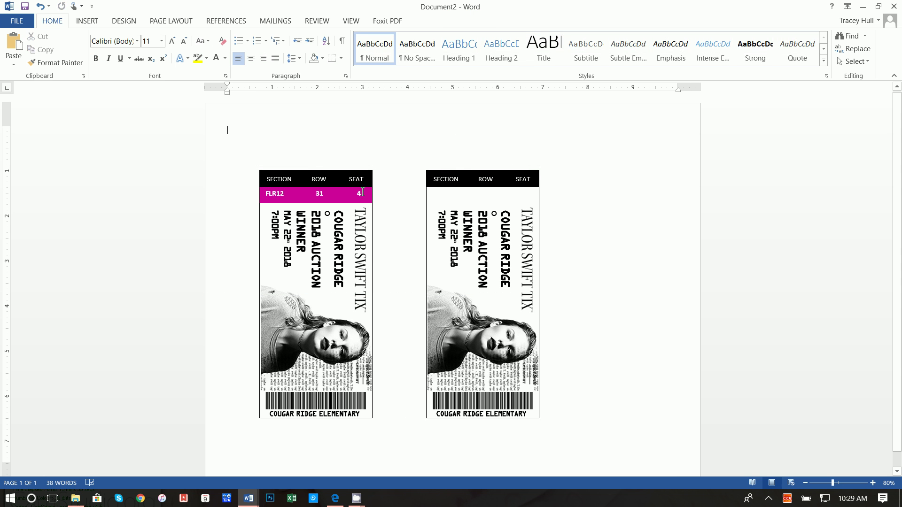
pyautogui.click(360, 192)
# Ungroup the first ticket into its separate pieces.
pyautogui.tripleClick(362, 196)
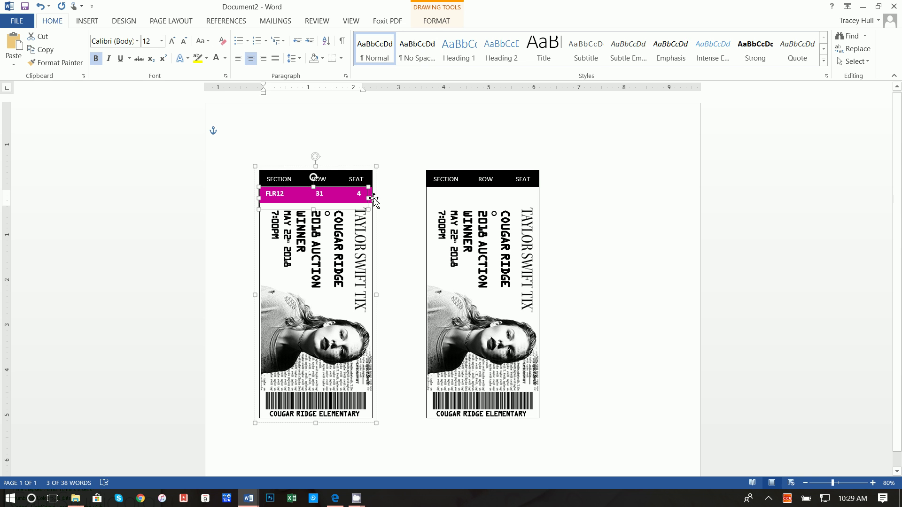
pyautogui.click(372, 200)
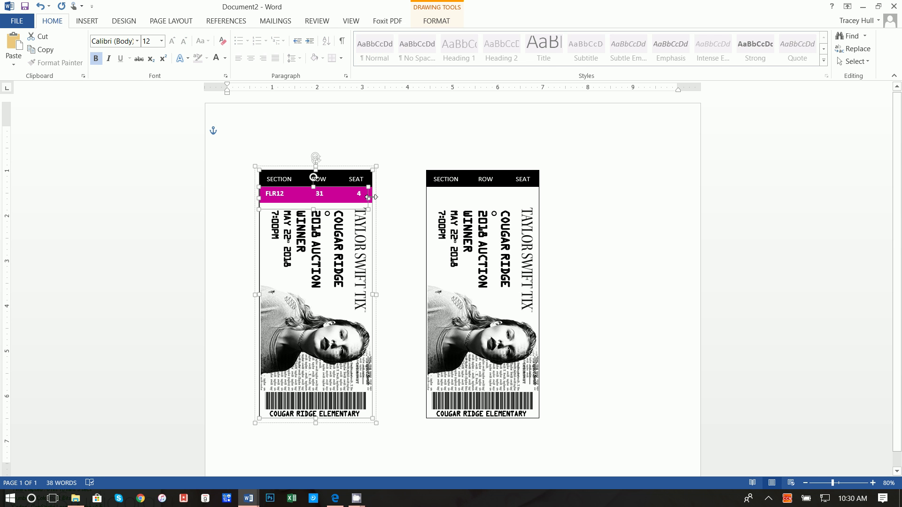
pyautogui.click(365, 190)
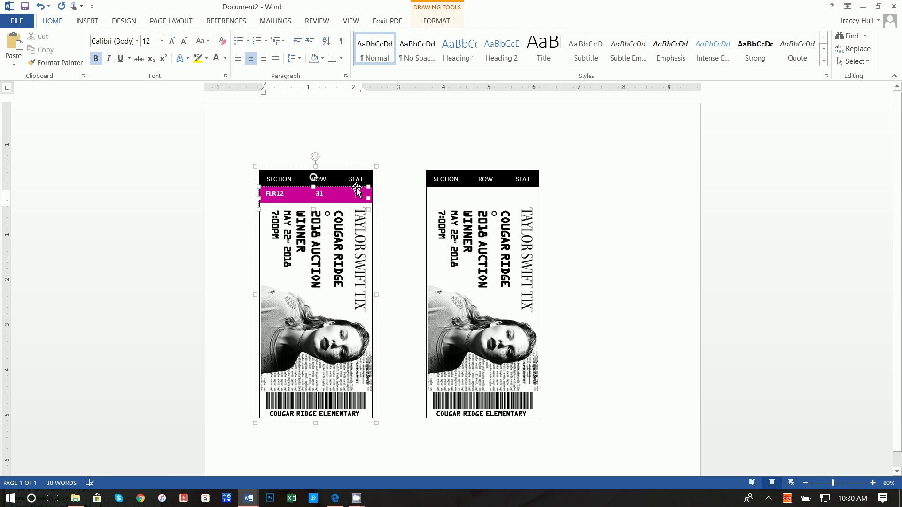
pyautogui.tripleClick(357, 190)
pyautogui.rightClick(356, 167)
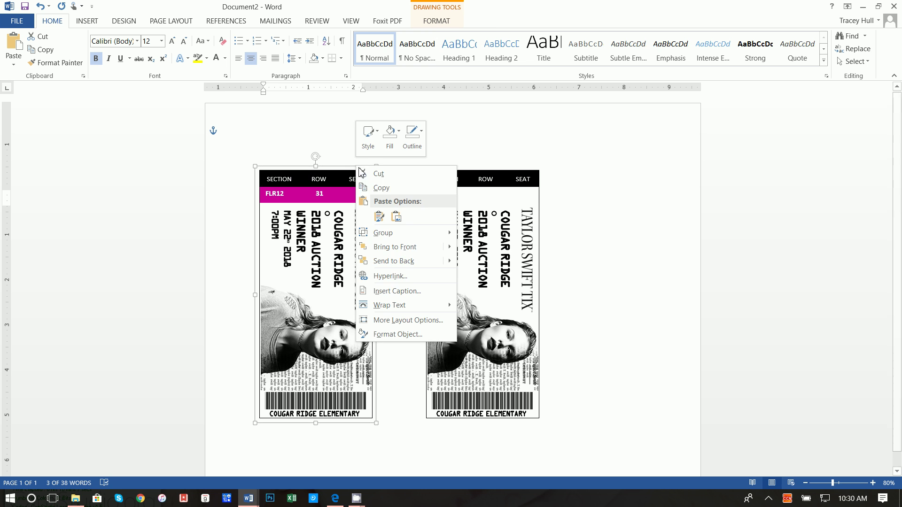
pyautogui.moveTo(397, 233)
pyautogui.click(486, 251)
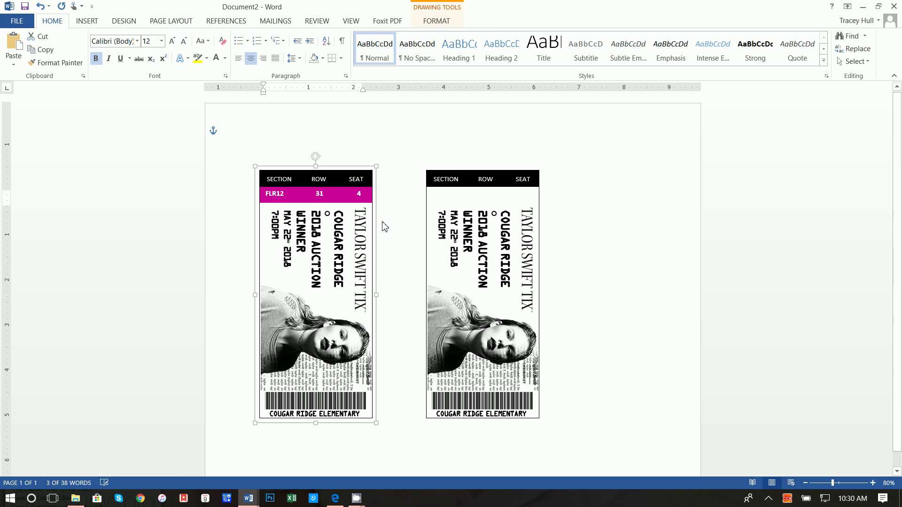
# Copy the FLR12 / 31 / 4 seat box and place the copy on the second ticket's header.
pyautogui.click(357, 194)
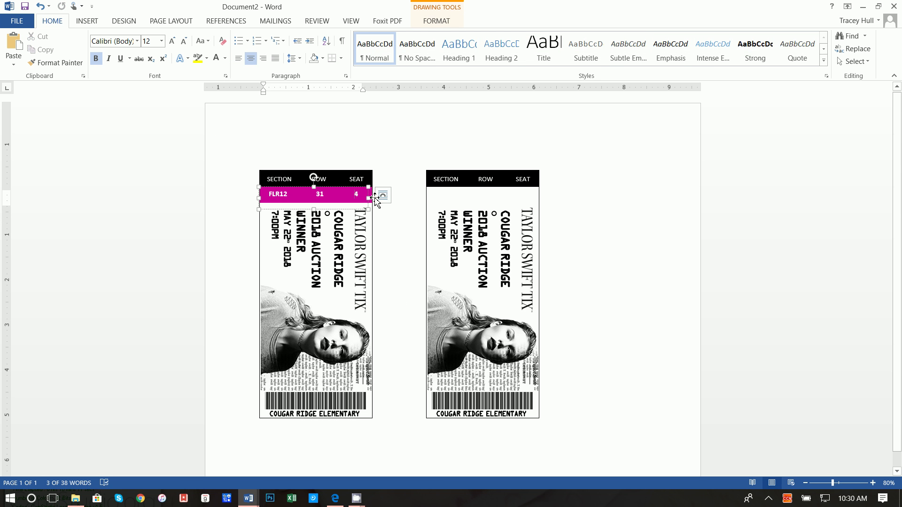
pyautogui.click(371, 197)
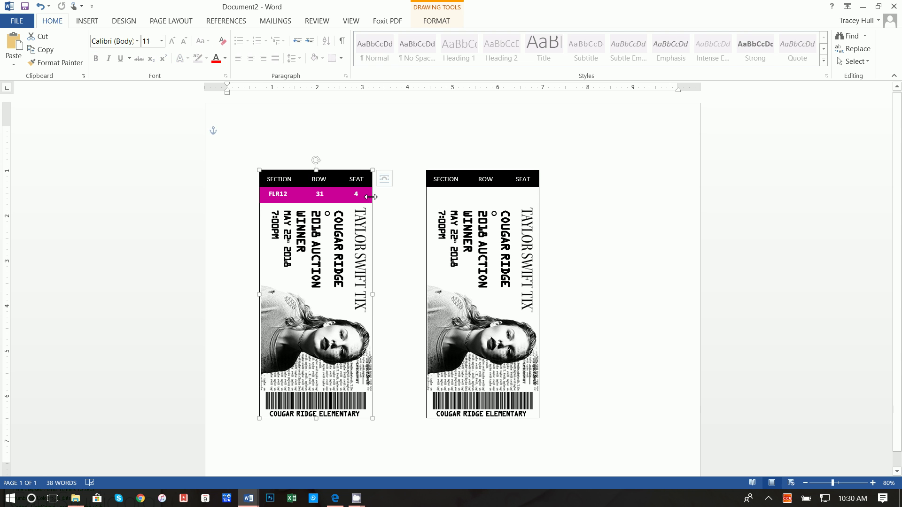
pyautogui.click(357, 194)
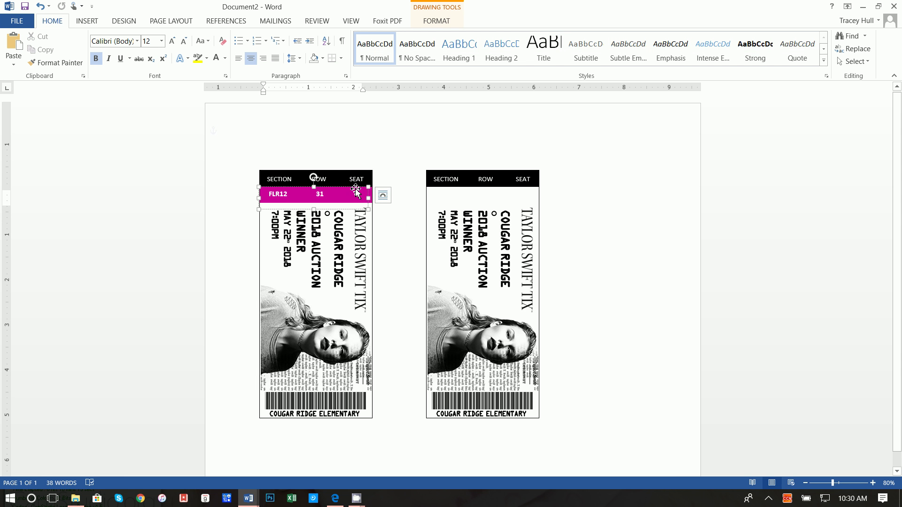
pyautogui.rightClick(355, 190)
pyautogui.press('Escape')
pyautogui.click(397, 174)
pyautogui.rightClick(397, 173)
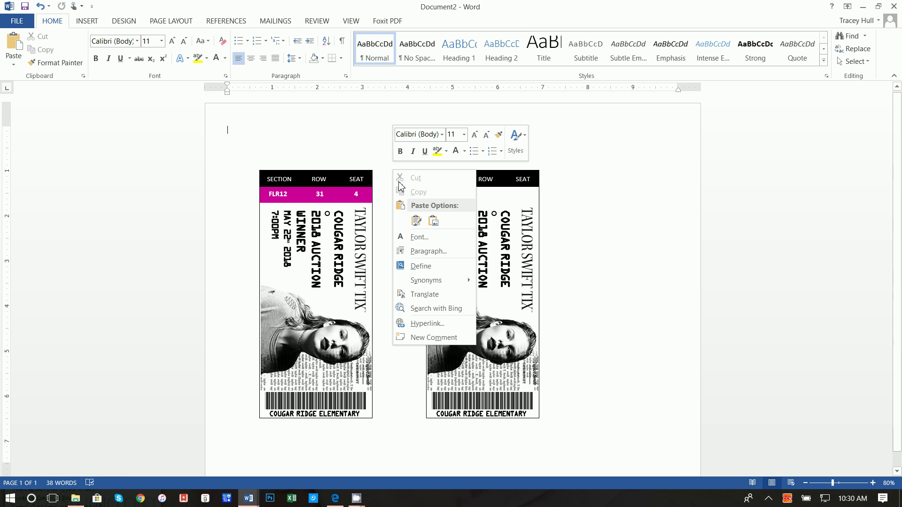
pyautogui.click(416, 221)
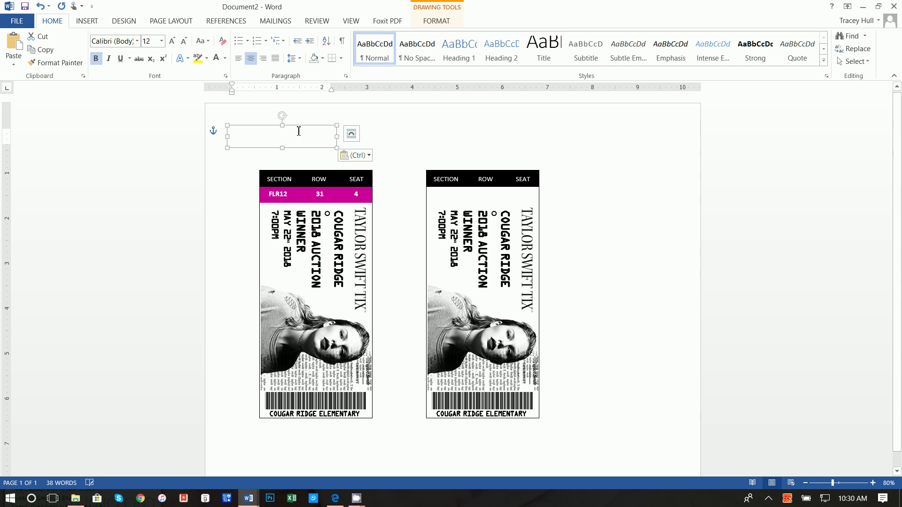
pyautogui.moveTo(299, 131); pyautogui.dragTo(484, 175)
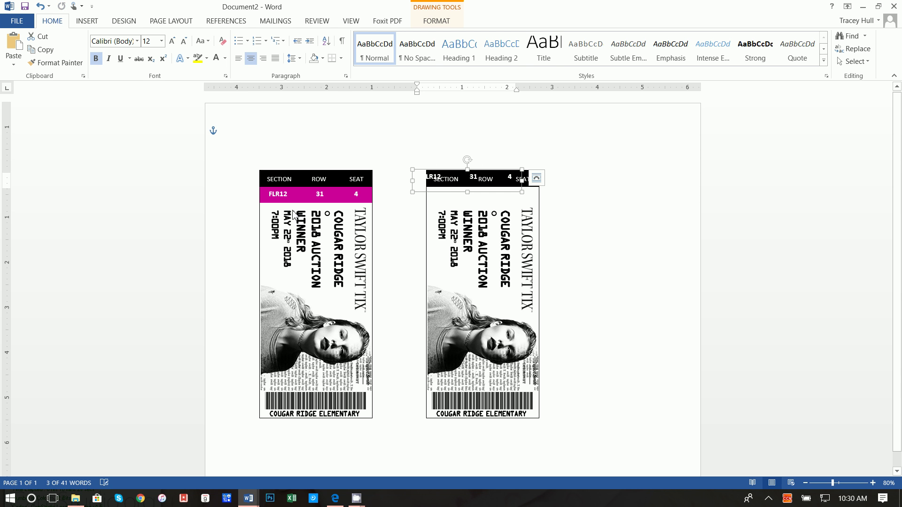
# Shift the first ticket's magenta band slightly down and copy it for the second ticket.
pyautogui.click(331, 196)
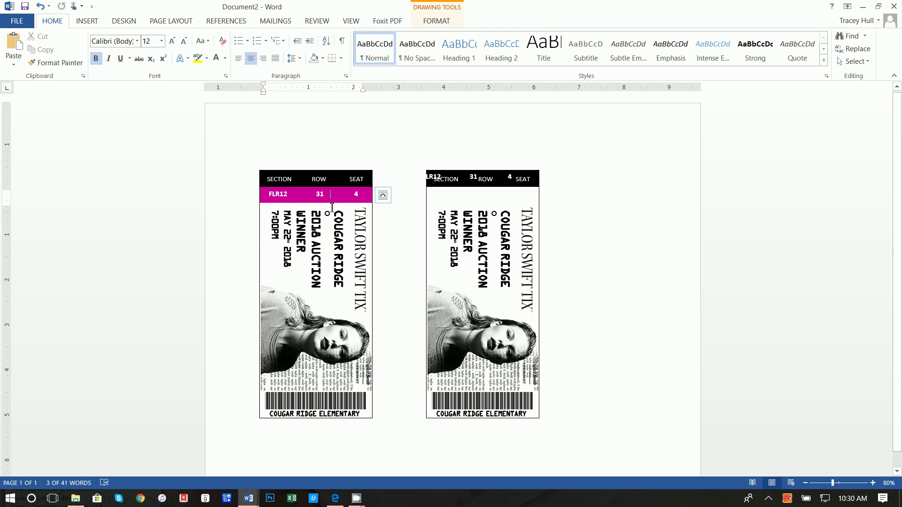
pyautogui.click(332, 195)
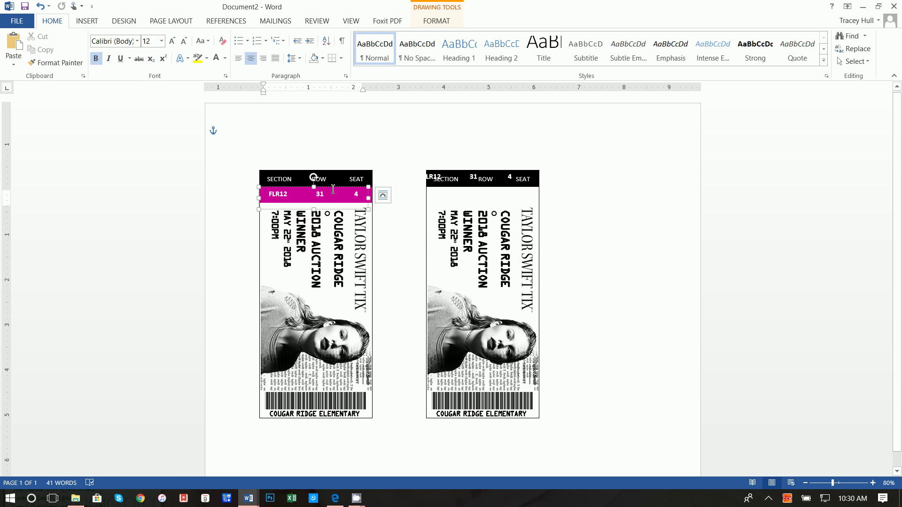
pyautogui.press('Up')
pyautogui.press('Up')
pyautogui.press('Up')
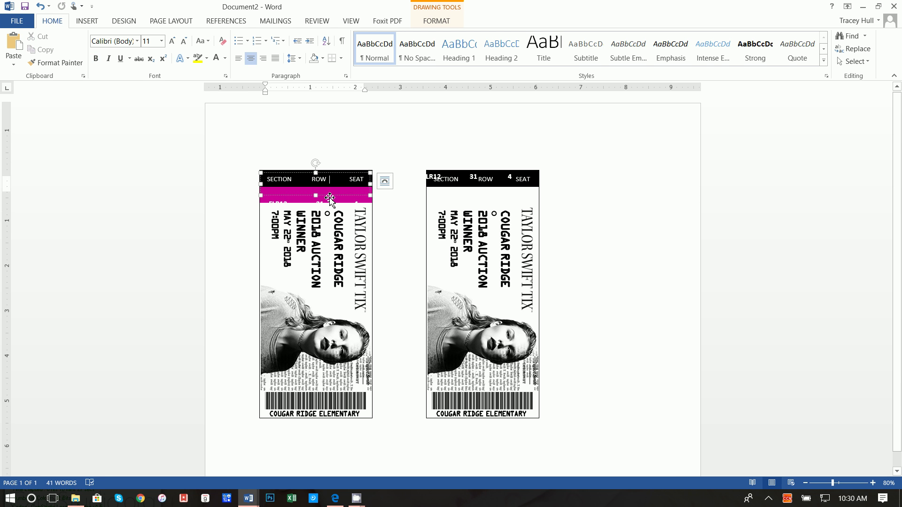
pyautogui.hotkey('ctrl', 'z')
pyautogui.click(333, 194)
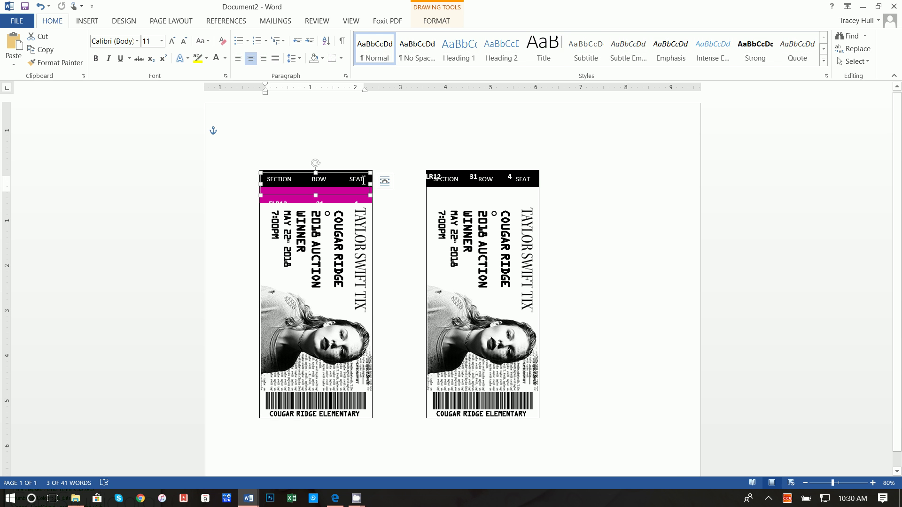
pyautogui.moveTo(360, 175); pyautogui.dragTo(360, 188)
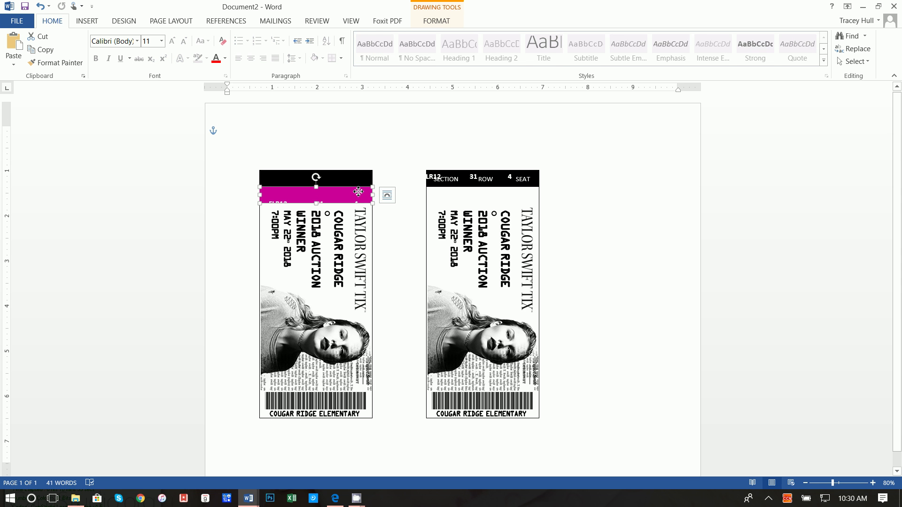
pyautogui.rightClick(366, 205)
pyautogui.press('Escape')
pyautogui.rightClick(415, 203)
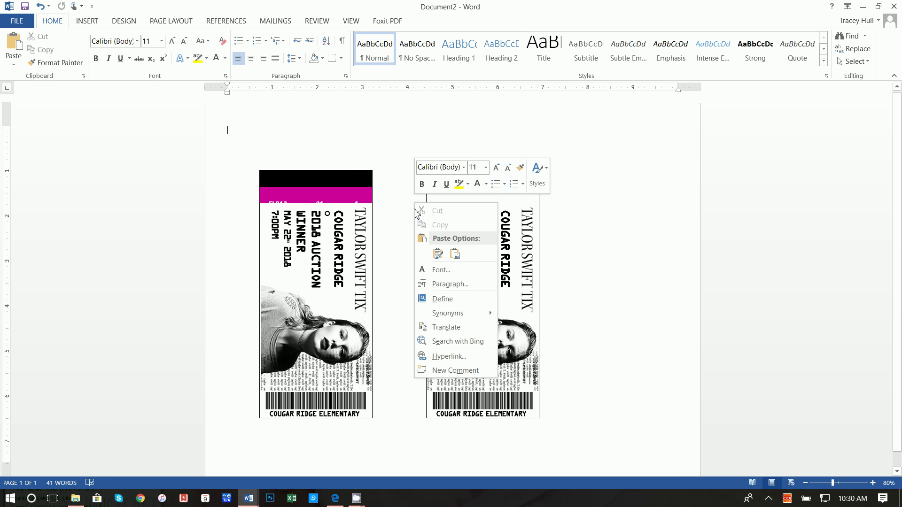
# Paste the magenta band below the second ticket's black header.
pyautogui.click(437, 254)
pyautogui.click(282, 129)
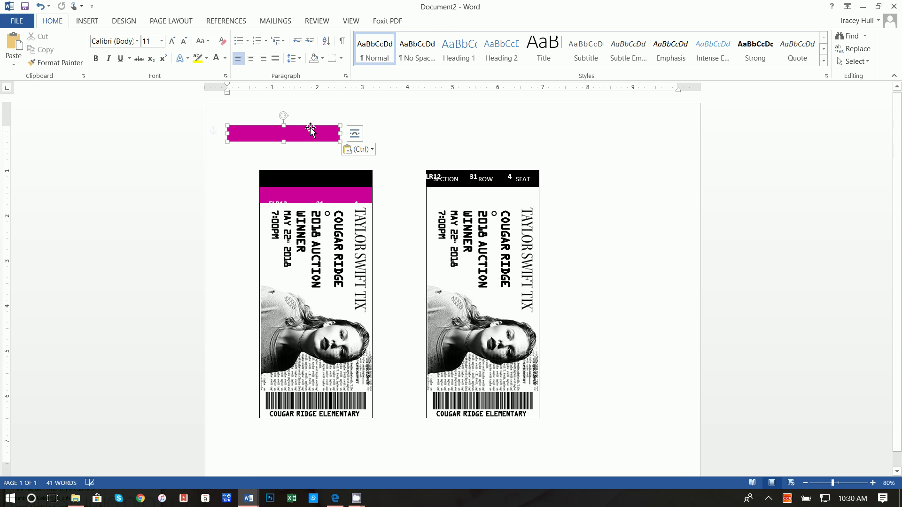
pyautogui.moveTo(310, 131); pyautogui.dragTo(507, 188)
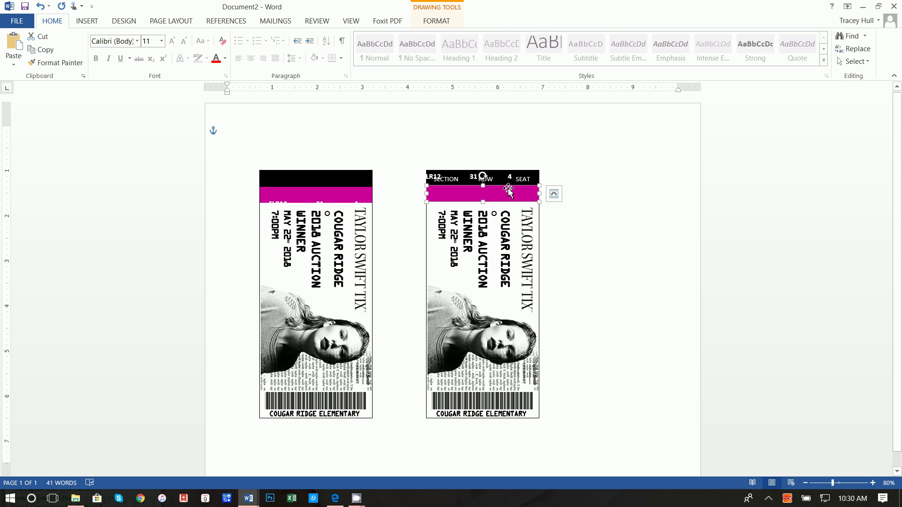
pyautogui.click(498, 175)
pyautogui.click(514, 171)
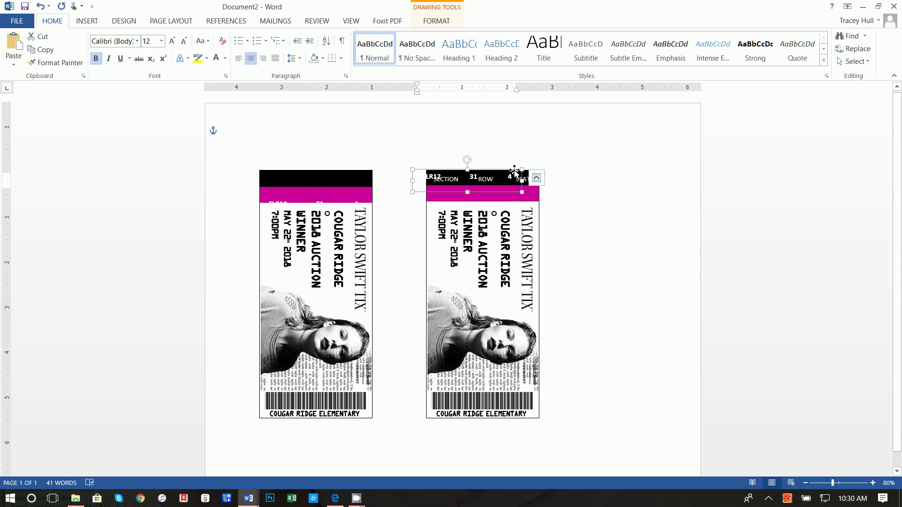
pyautogui.hotkey('ctrl', 'z')
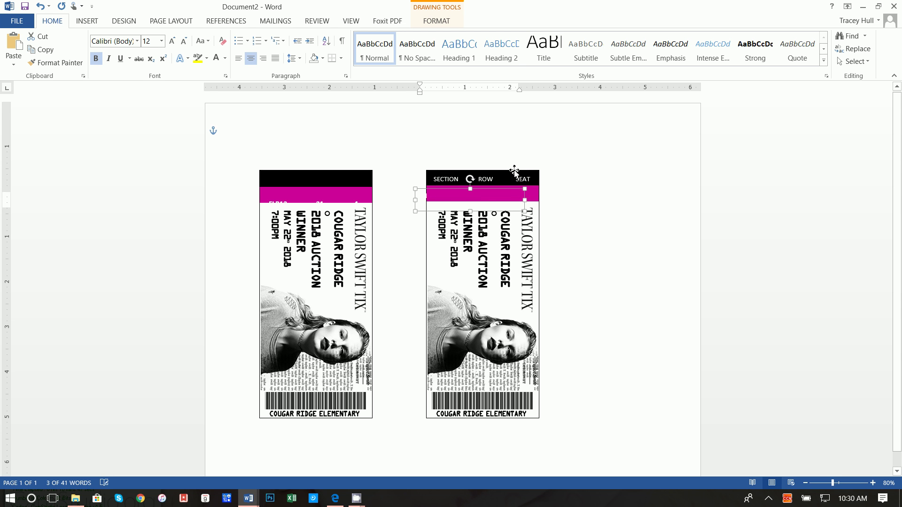
# Bring the second ticket's FLR12 / 31 / 4 box to front and nudge it onto the band.
pyautogui.rightClick(424, 192)
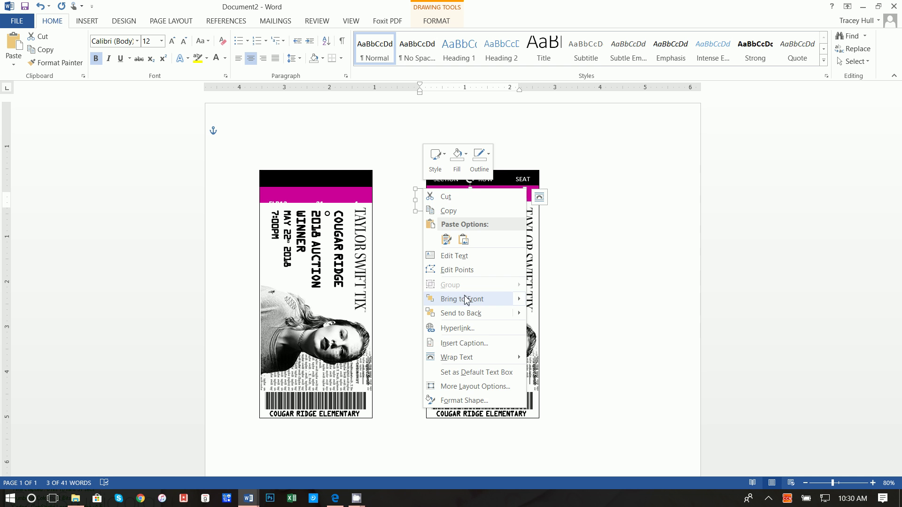
pyautogui.moveTo(464, 300)
pyautogui.click(548, 300)
pyautogui.press('Right')
pyautogui.press('Right')
pyautogui.press('Up')
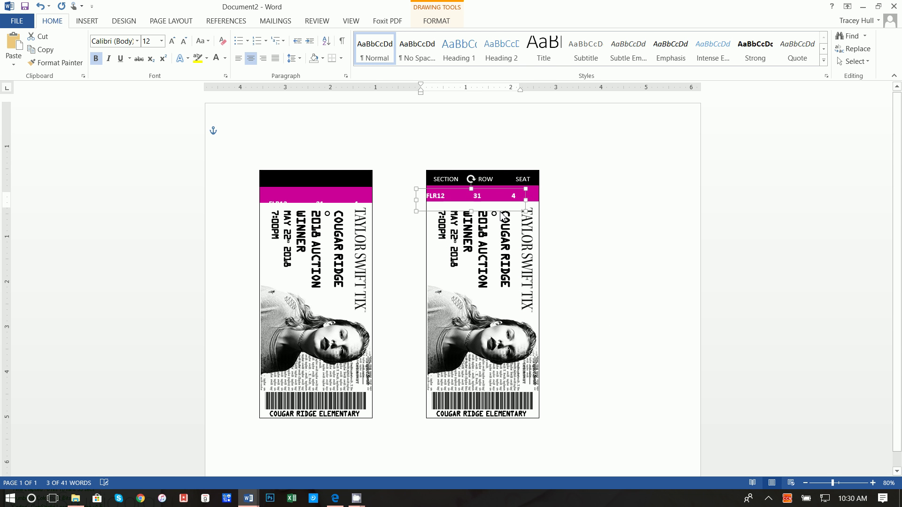
# Move the first ticket's seat numbers up onto the pink band and SECTION / ROW / SEAT labels down.
pyautogui.click(308, 205)
pyautogui.click(324, 197)
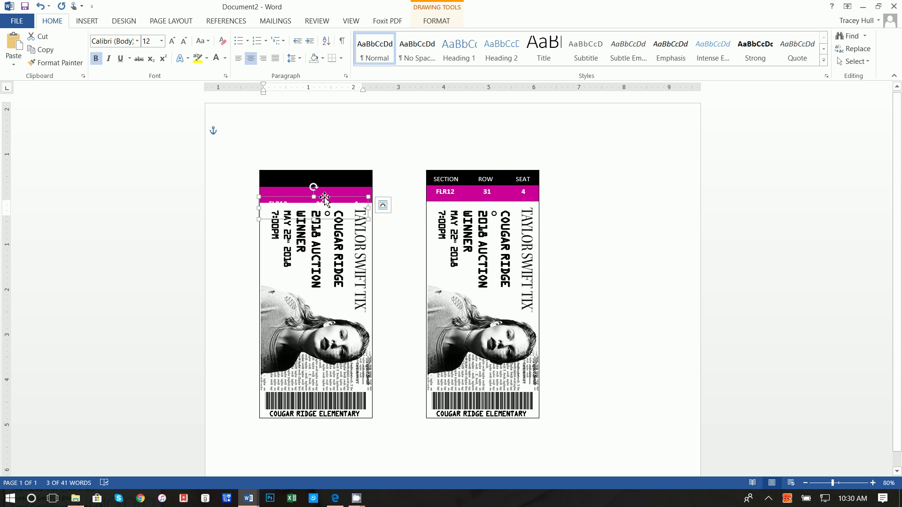
pyautogui.press('Up')
pyautogui.press('Up')
pyautogui.press('Up')
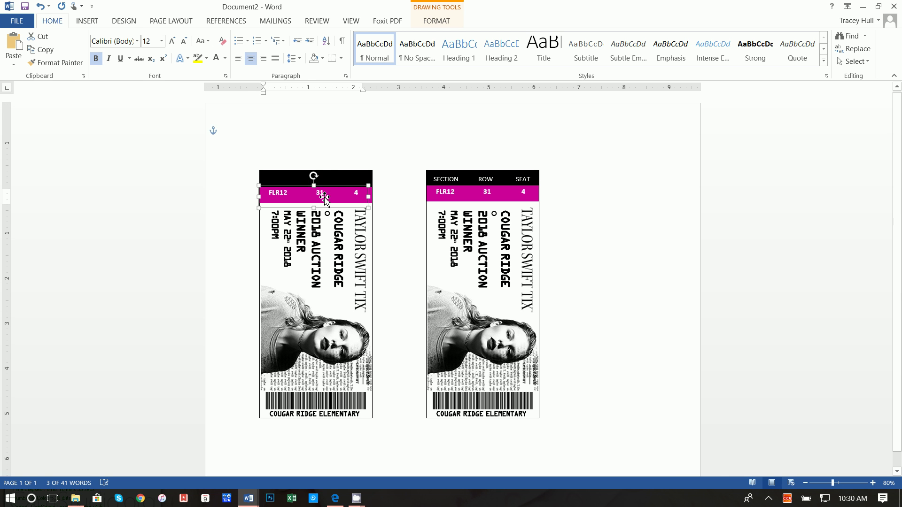
pyautogui.click(332, 152)
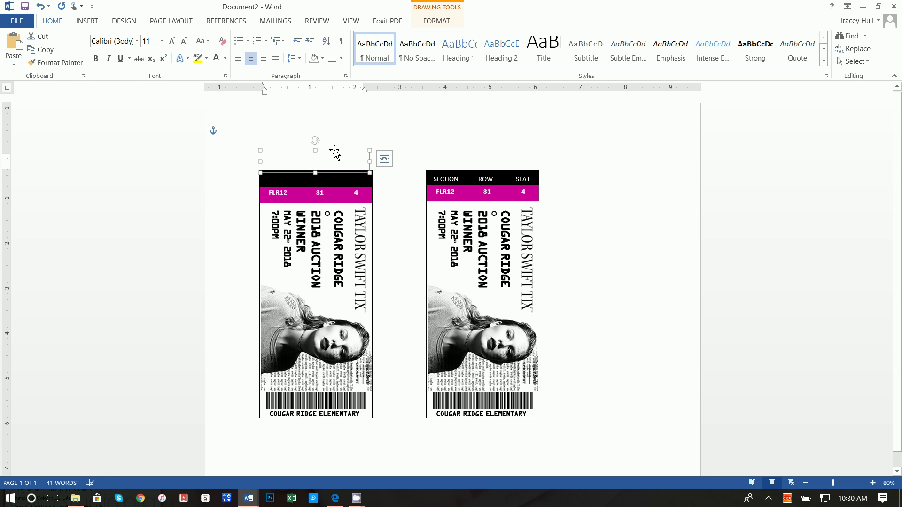
pyautogui.press('Down')
pyautogui.press('Down')
pyautogui.press('Down')
pyautogui.press('Down')
pyautogui.press('Down')
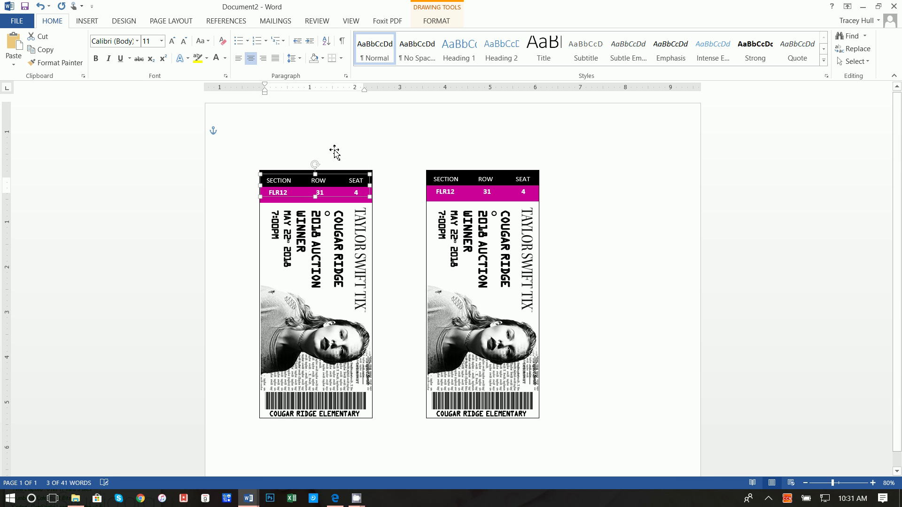
# Replace the second ticket's event text with the recipient's name at font size 16.
pyautogui.click(494, 244)
pyautogui.moveTo(447, 294); pyautogui.dragTo(395, 227)
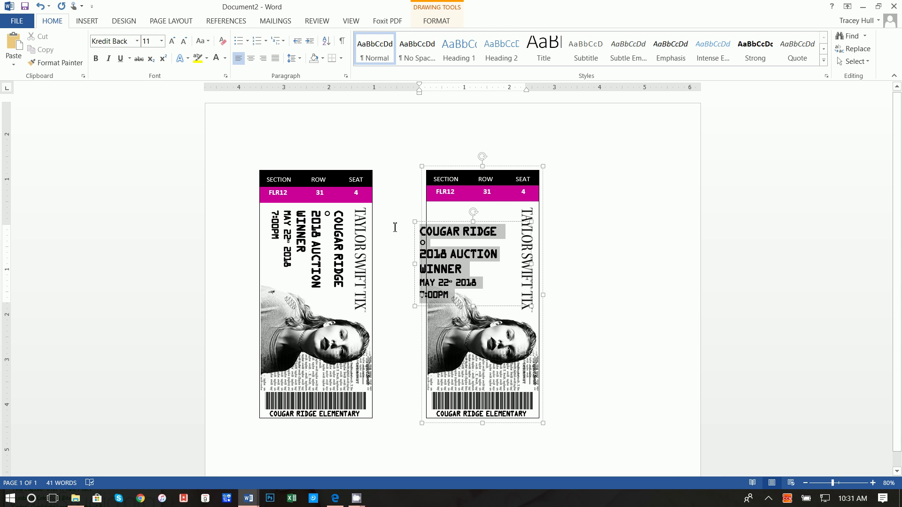
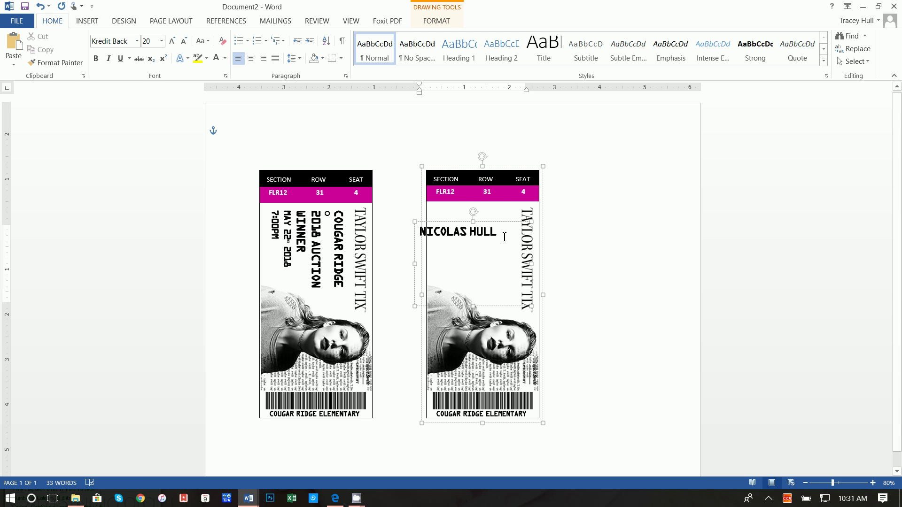
pyautogui.moveTo(504, 237); pyautogui.dragTo(418, 303)
pyautogui.click(158, 43)
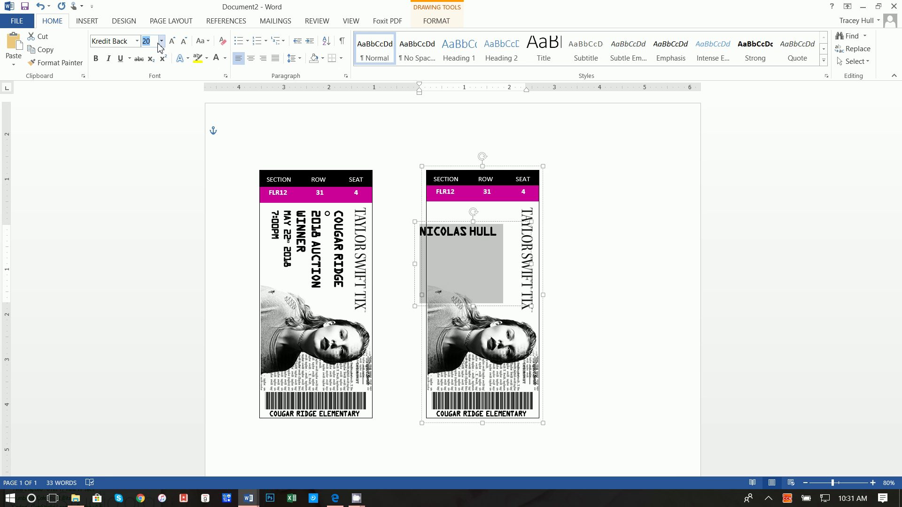
pyautogui.write('16')
pyautogui.press('Return')
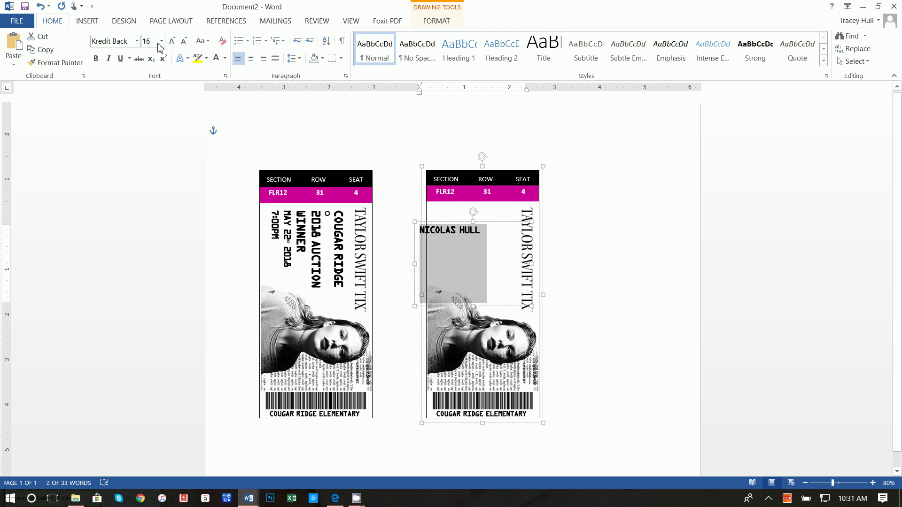
# Add a size 11 'THIS NIGHT INCLUDES:' line, correcting its spelling, and start a new line.
pyautogui.click(488, 232)
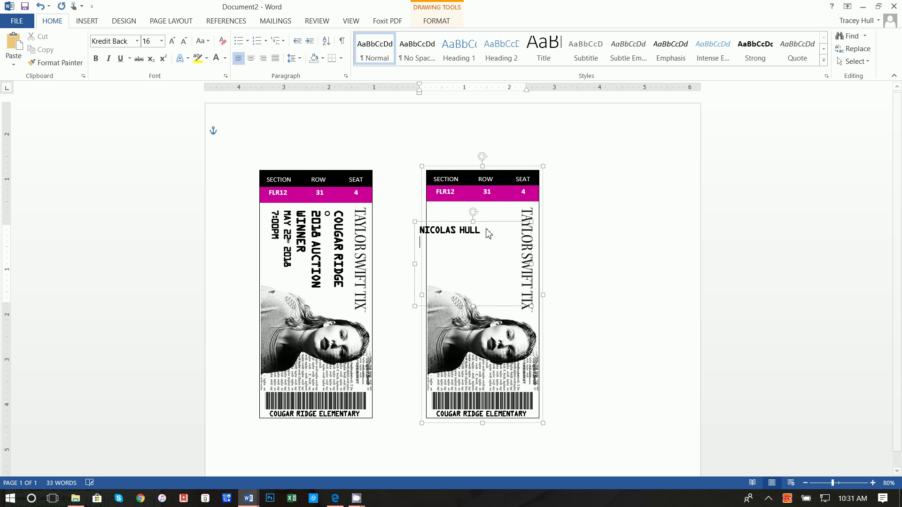
pyautogui.write('THI')
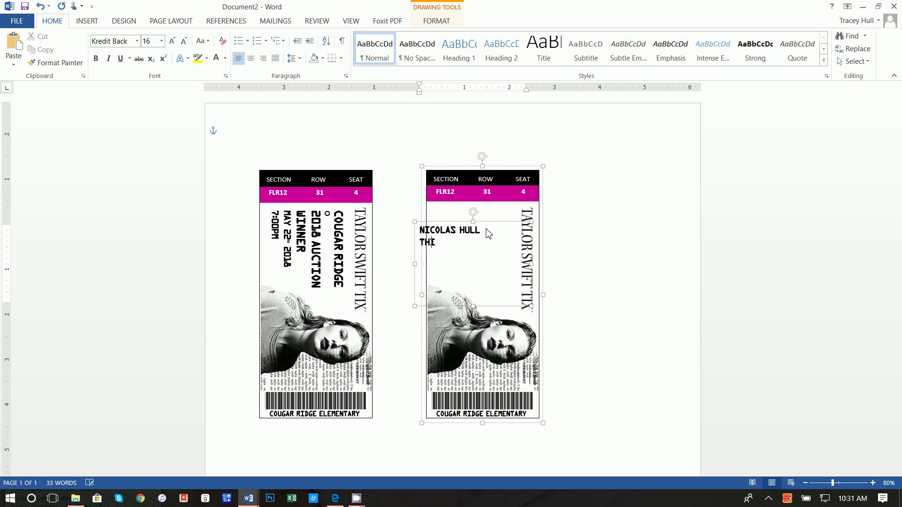
pyautogui.write('S NIGHT INLUDES:')
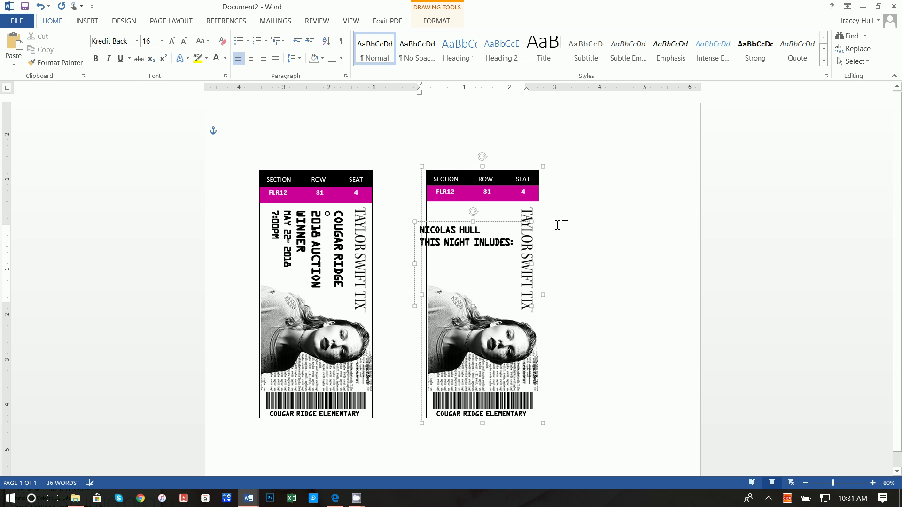
pyautogui.moveTo(513, 243); pyautogui.dragTo(420, 242)
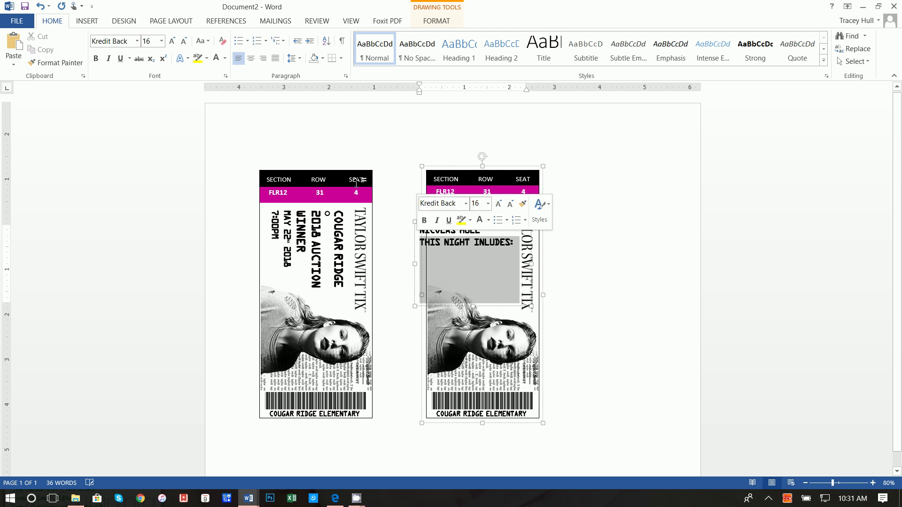
pyautogui.click(155, 41)
pyautogui.write('11')
pyautogui.press('Return')
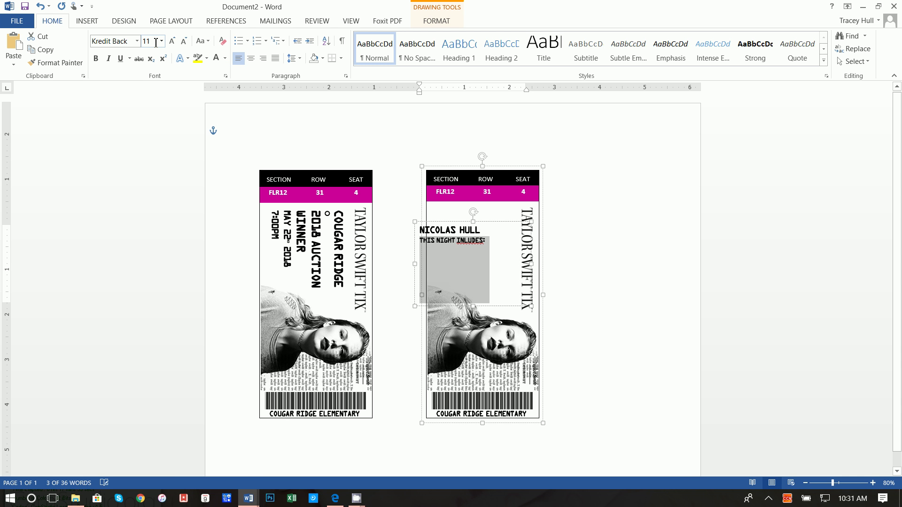
pyautogui.rightClick(472, 241)
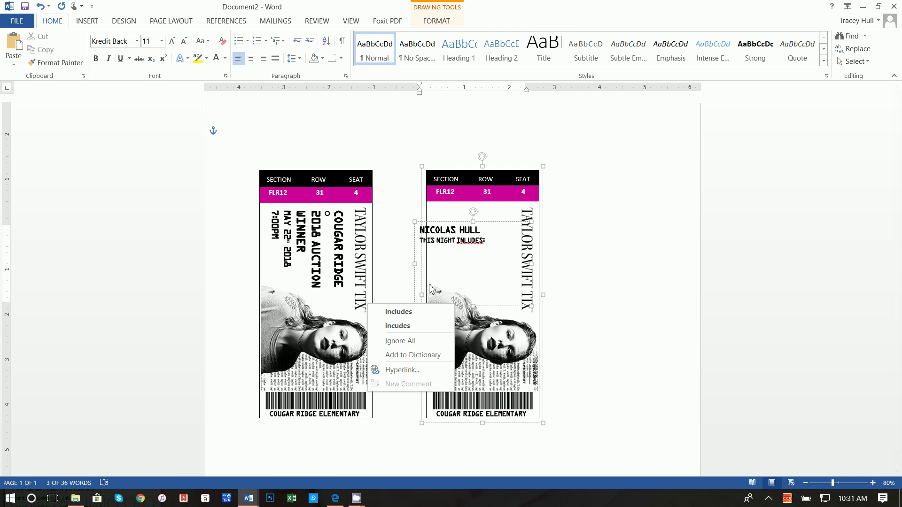
pyautogui.click(419, 312)
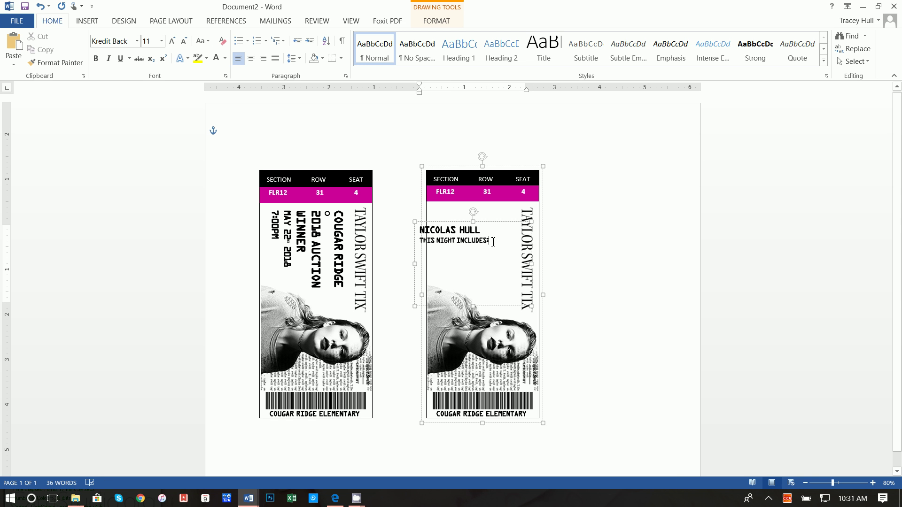
pyautogui.press('Return')
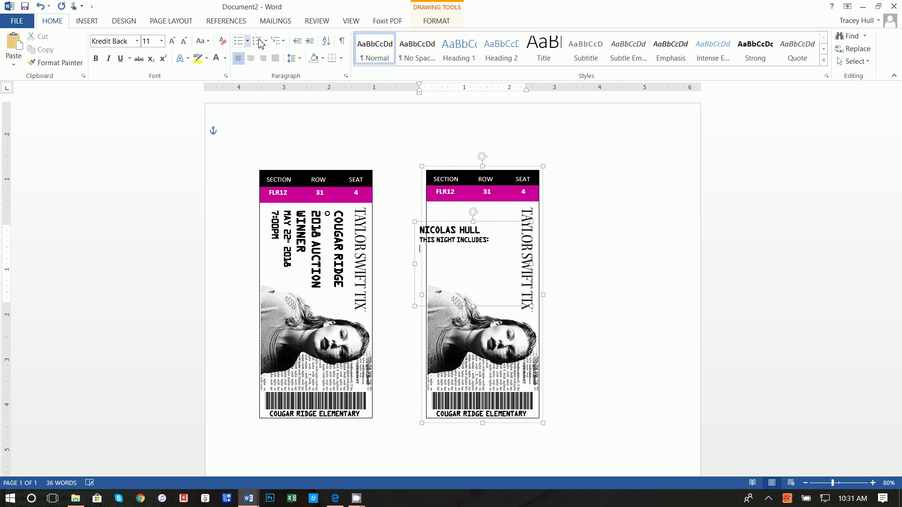
# Type bullets LIMOUSINE RIDE TO DINNER, DINNER WITH YOUR BESTIES and TAYLOR SWIFT CONCERT.
pyautogui.click(239, 42)
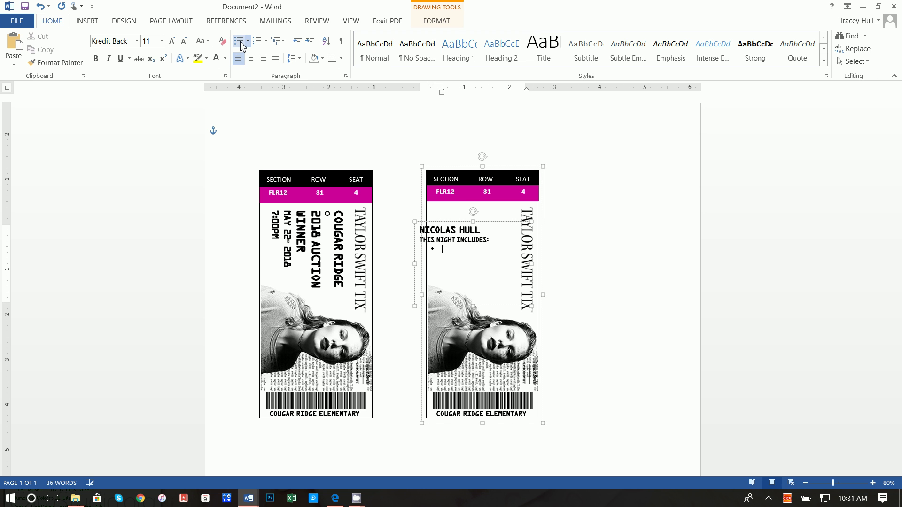
pyautogui.write('LIMOSINE RIDE TO DINNER ')
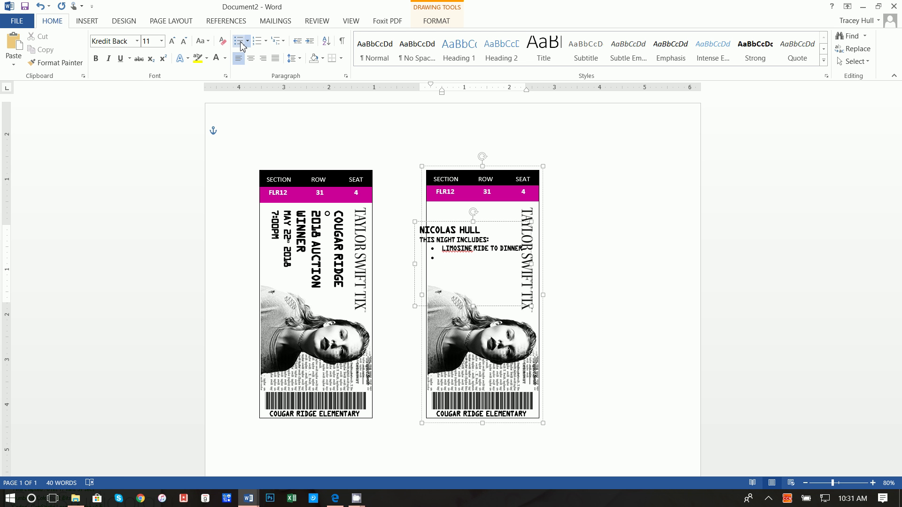
pyautogui.write('DINNER WITH YOUR BESTIES')
pyautogui.press('Return')
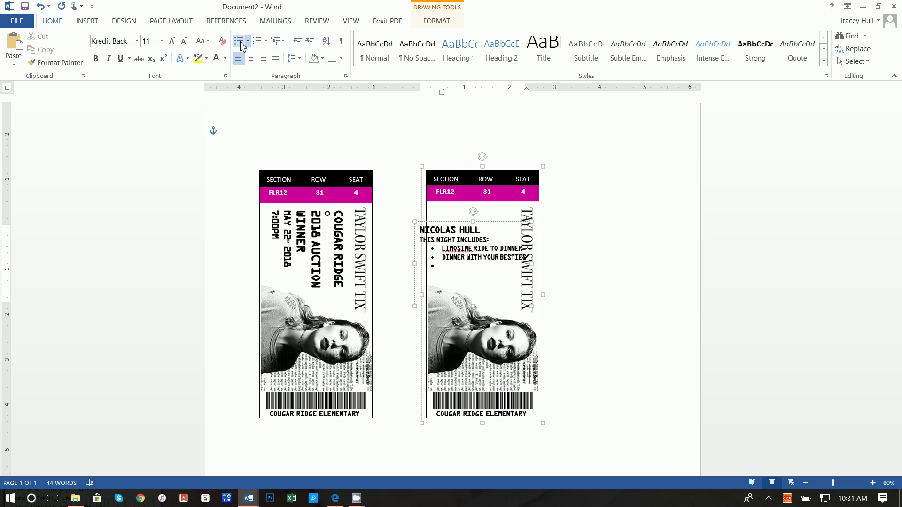
pyautogui.write('TAYLOR SWIFT CONCERT')
# Correct LIMOSINE to LIMOUSINE and reselect the ticket's text box.
pyautogui.rightClick(462, 249)
pyautogui.click(383, 260)
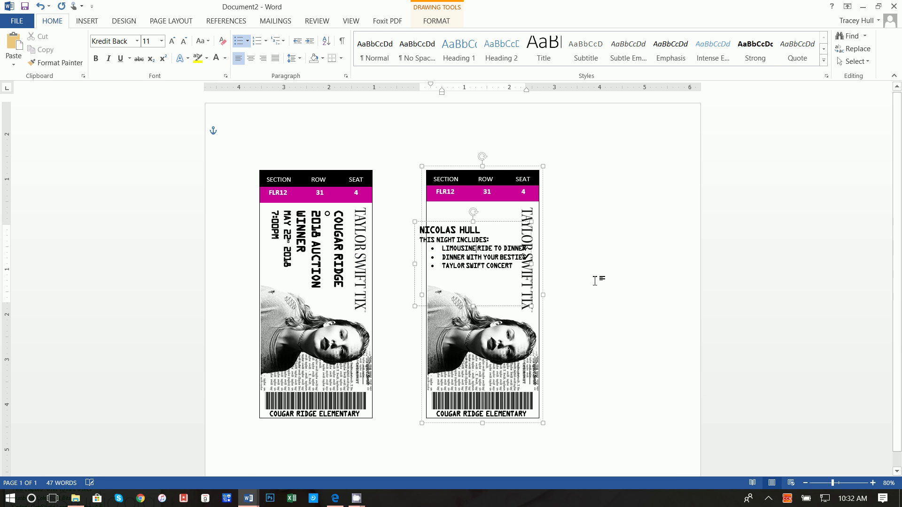
pyautogui.click(598, 277)
pyautogui.click(500, 259)
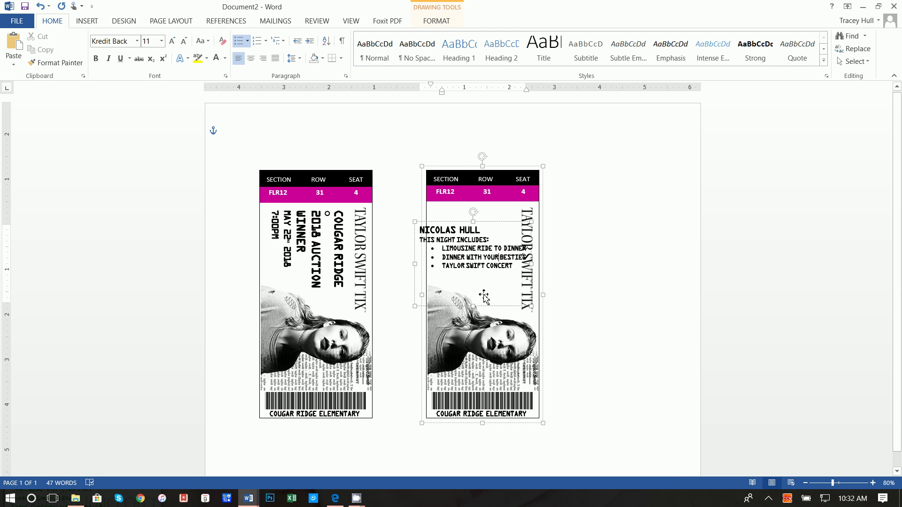
pyautogui.click(532, 265)
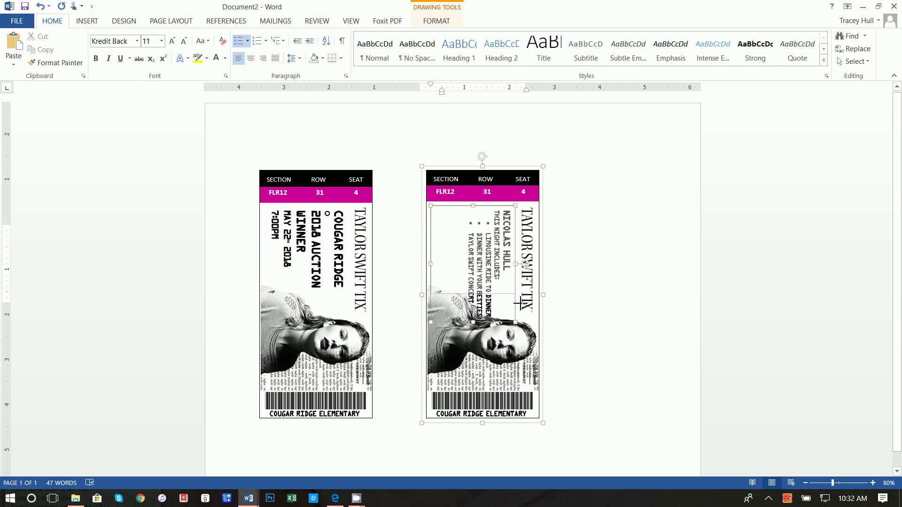
# Select the rotated name-and-bullets text box so its lines wrap inside the ticket, then deselect.
pyautogui.hotkey('ctrl', 'a')
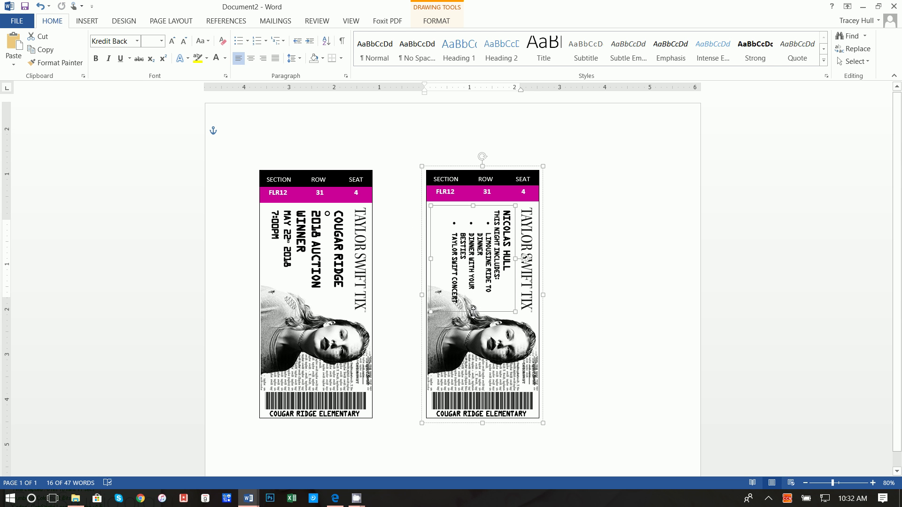
pyautogui.click(475, 300)
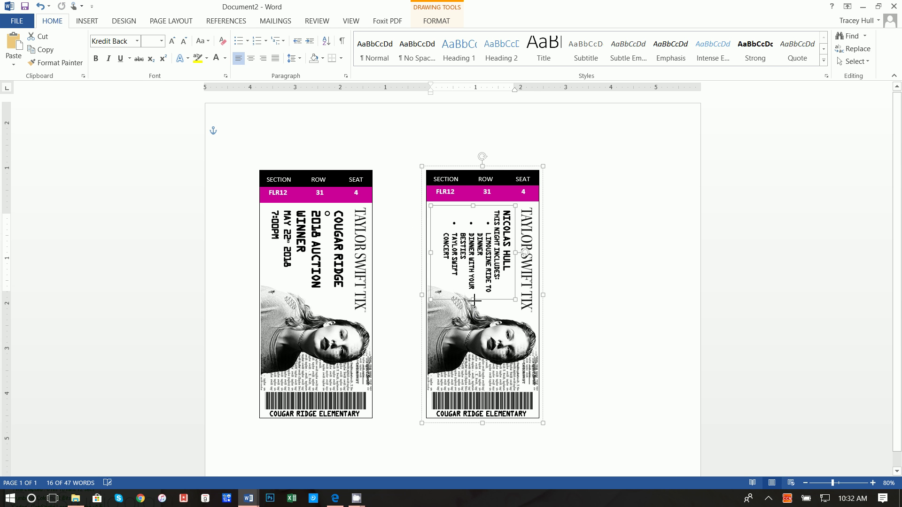
pyautogui.click(590, 294)
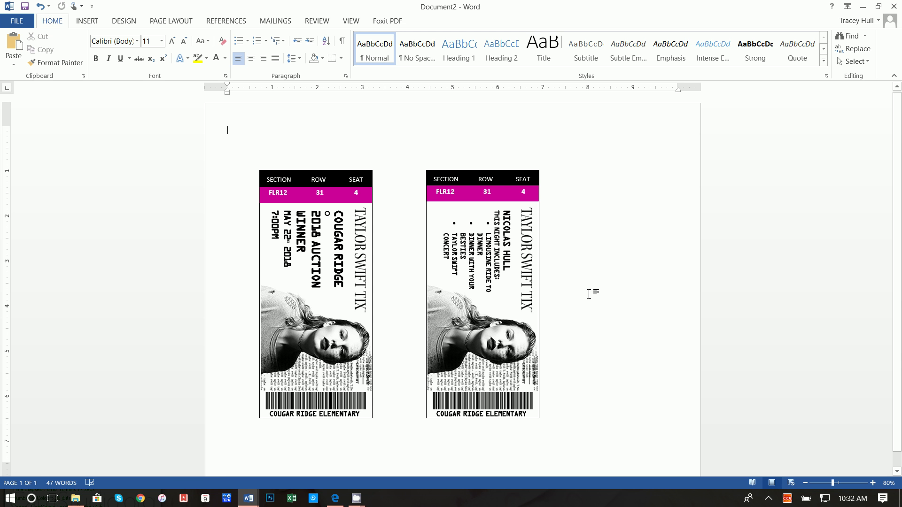
pyautogui.moveTo(363, 502)
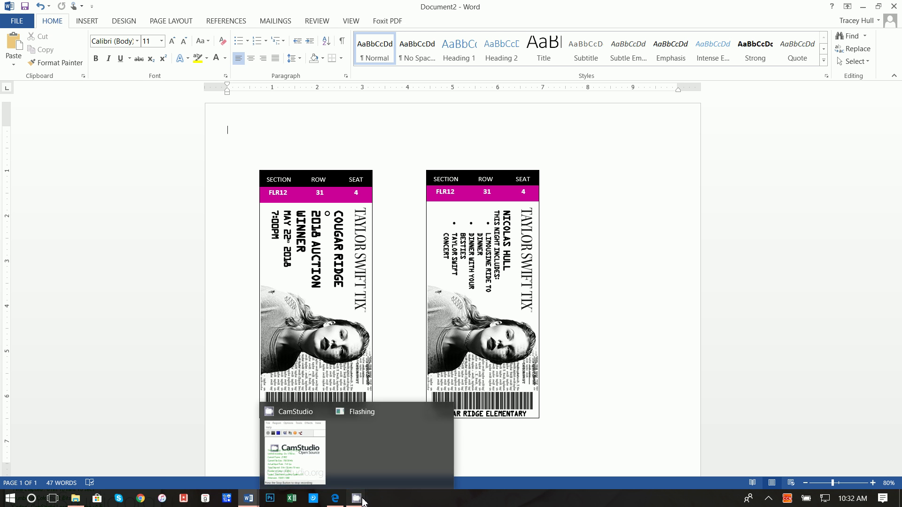
pyautogui.click(295, 448)
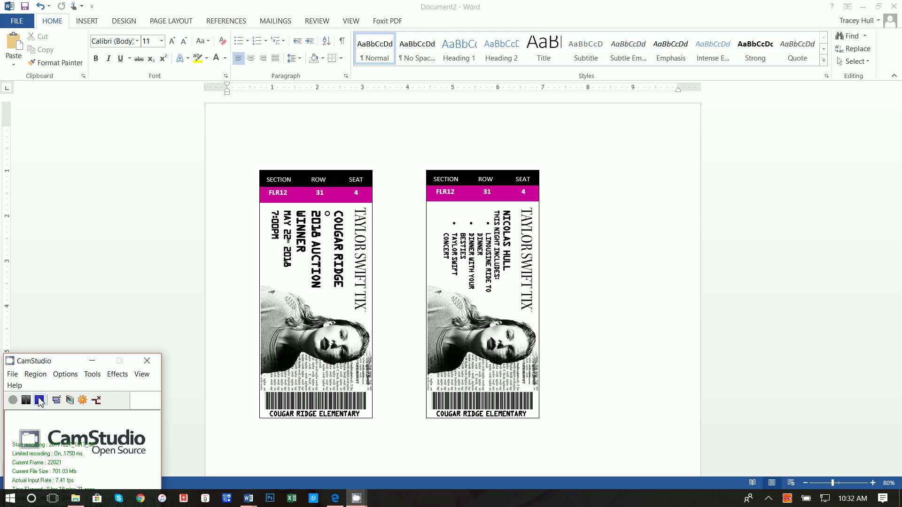